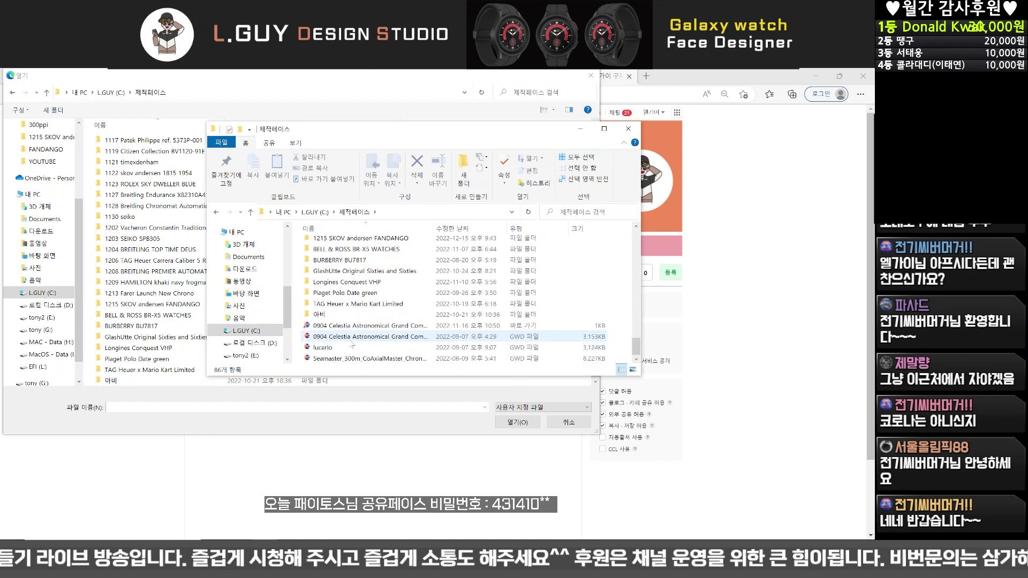
Step: Open the 1215 SKOV andersen FANDANGO folder and start compressing its five GWD files
{"action": "left_click", "coordinate": [351, 239]}
{"action": "double_click", "coordinate": [351, 239]}
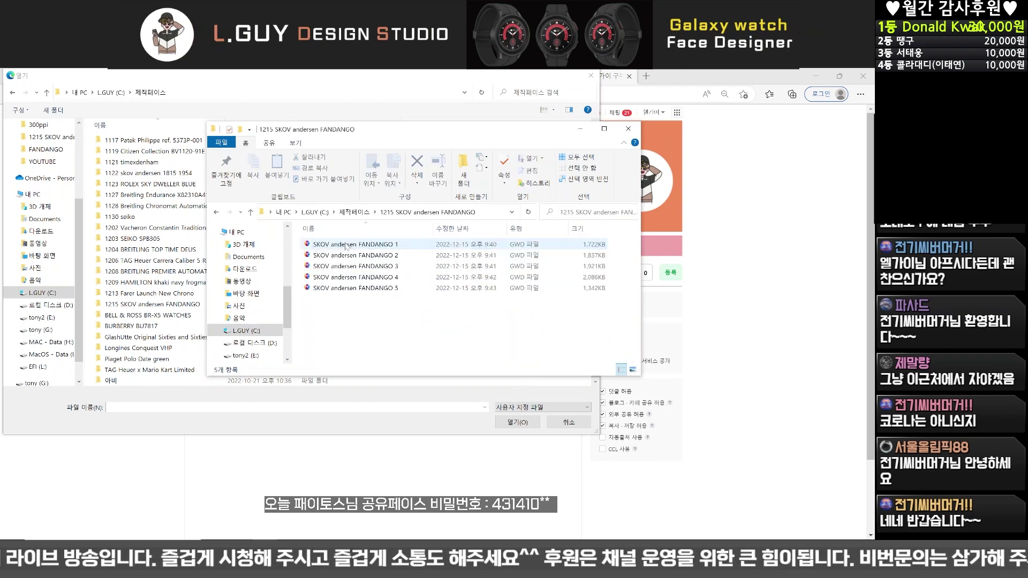
{"action": "left_click", "coordinate": [388, 245]}
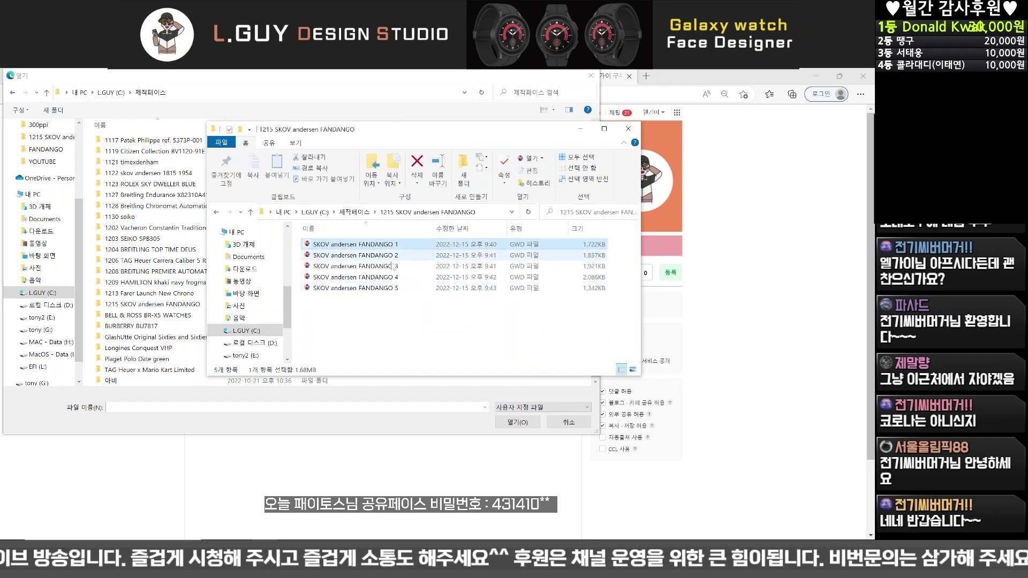
{"action": "left_click", "coordinate": [398, 287], "text": "shift"}
{"action": "right_click", "coordinate": [398, 288]}
{"action": "left_click", "coordinate": [423, 306]}
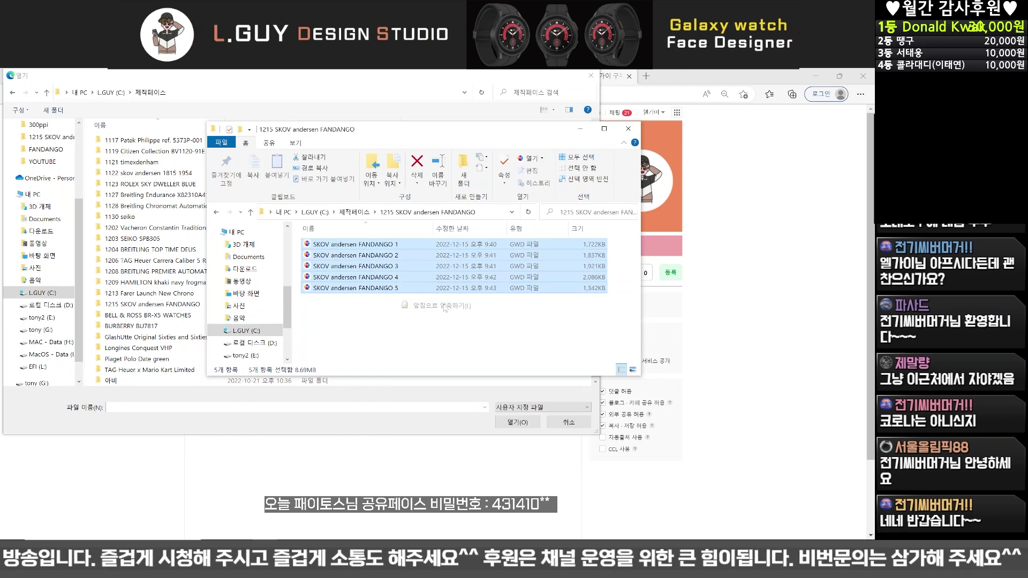
{"action": "left_click", "coordinate": [375, 431]}
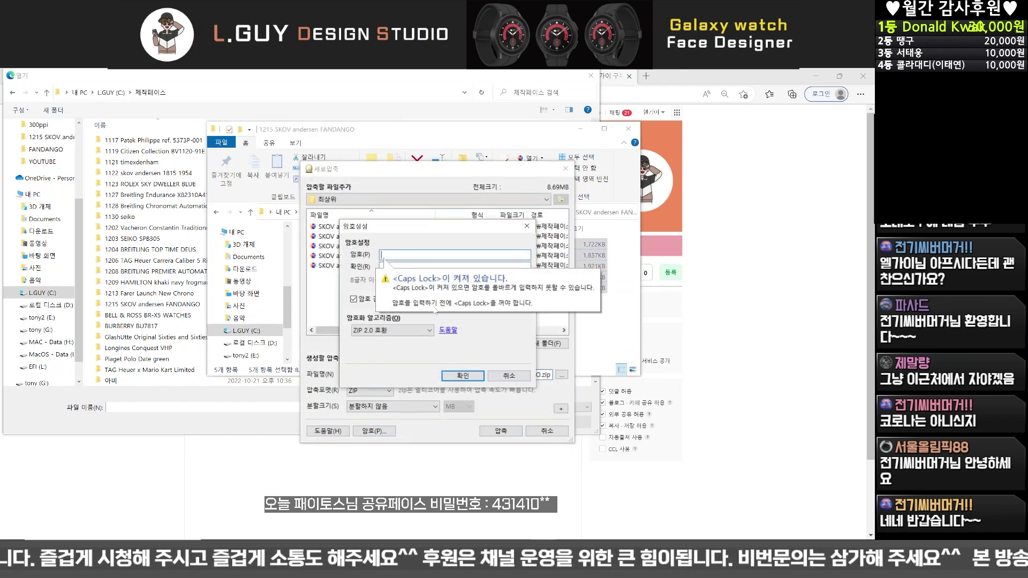
{"action": "type", "text": "4314"}
{"action": "key", "text": "Tab"}
{"action": "type", "text": "4314"}
{"action": "key", "text": "Return"}
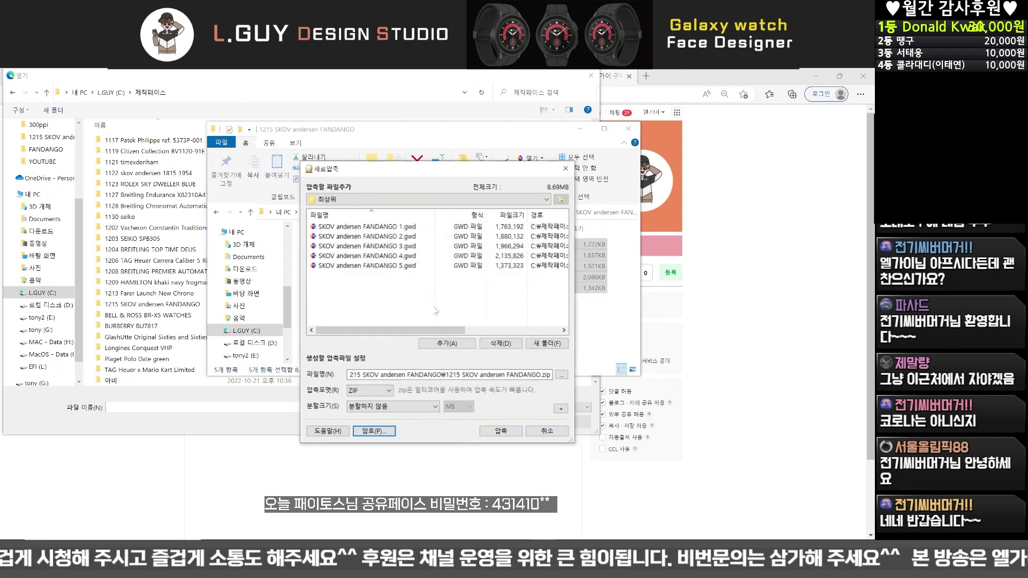
{"action": "left_click", "coordinate": [484, 432]}
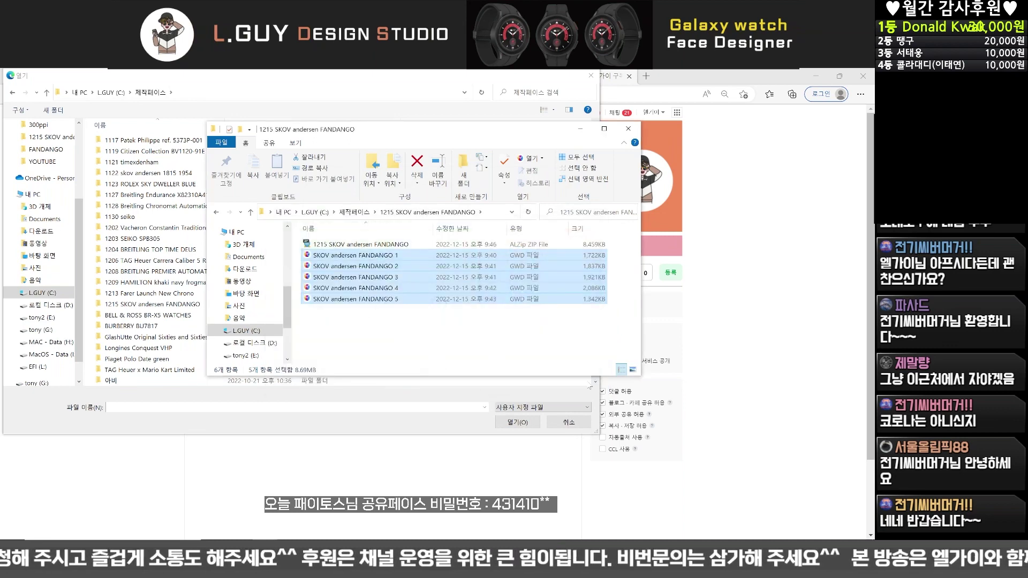
{"action": "left_click", "coordinate": [627, 129]}
Step: Attach the 1215 SKOV andersen FANDANGO zip from this computer to the cafe post
{"action": "double_click", "coordinate": [160, 304]}
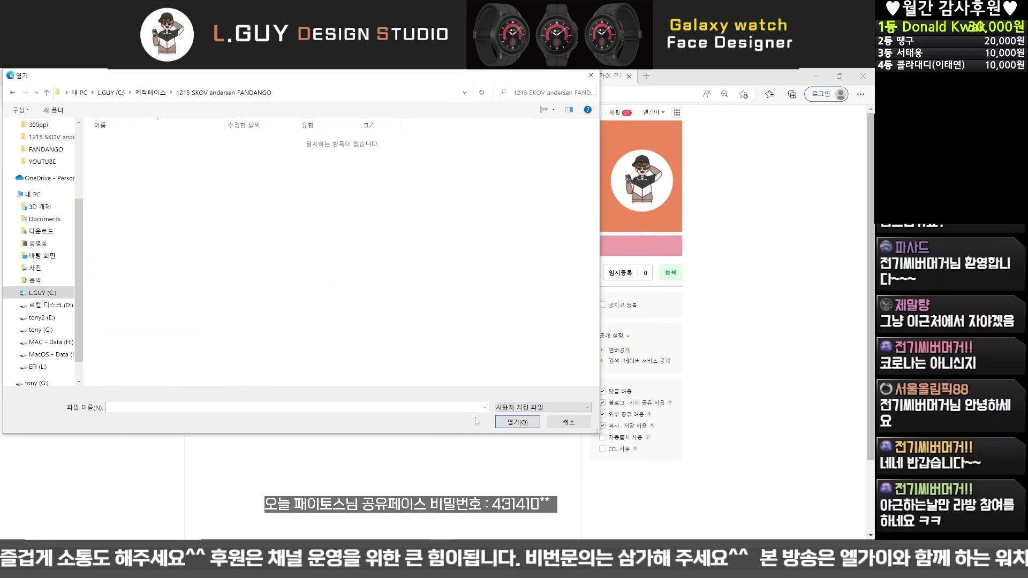
{"action": "left_click", "coordinate": [568, 422]}
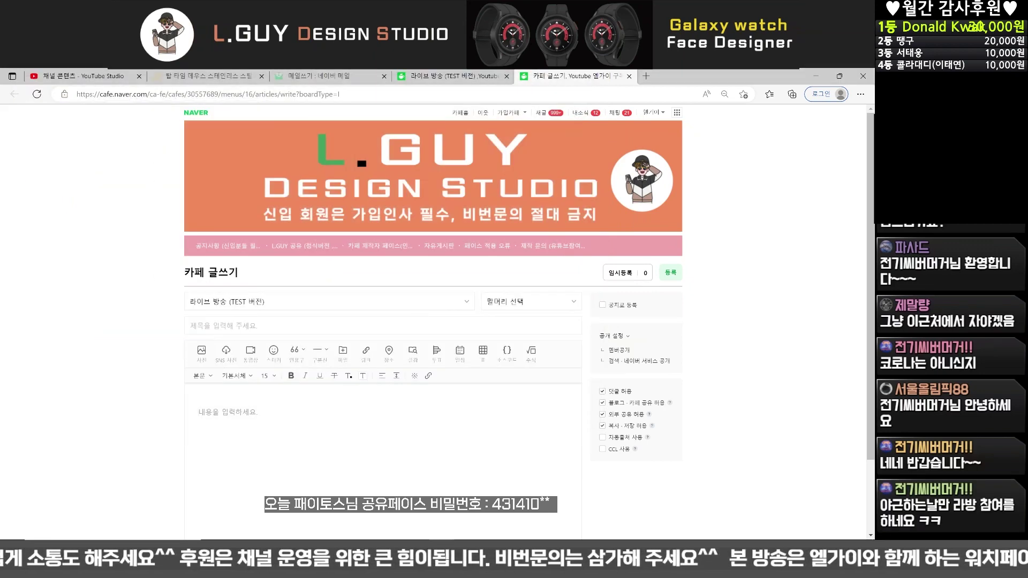
{"action": "left_click", "coordinate": [414, 329]}
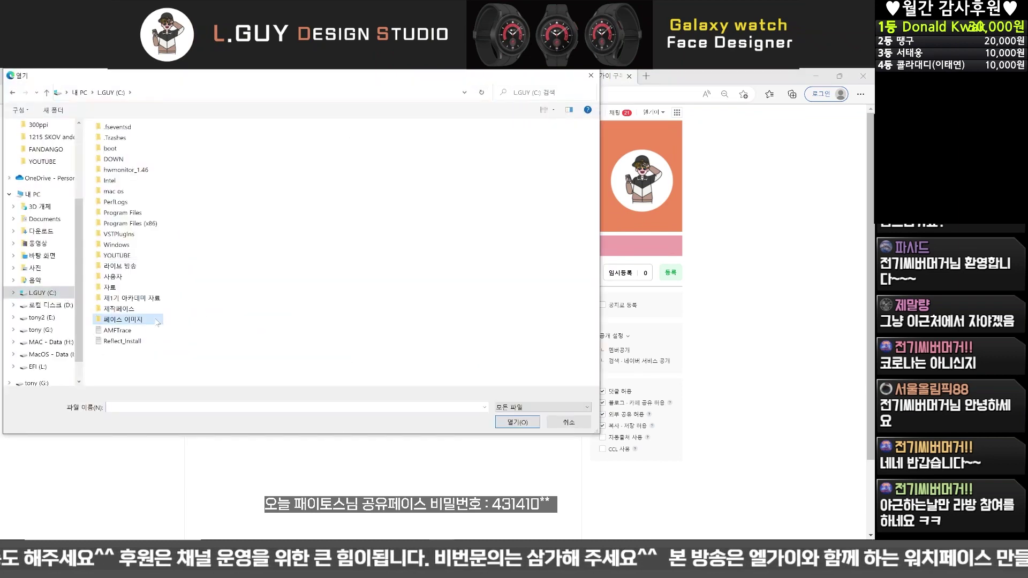
{"action": "scroll", "coordinate": [181, 321], "scroll_direction": "down", "scroll_amount": 15}
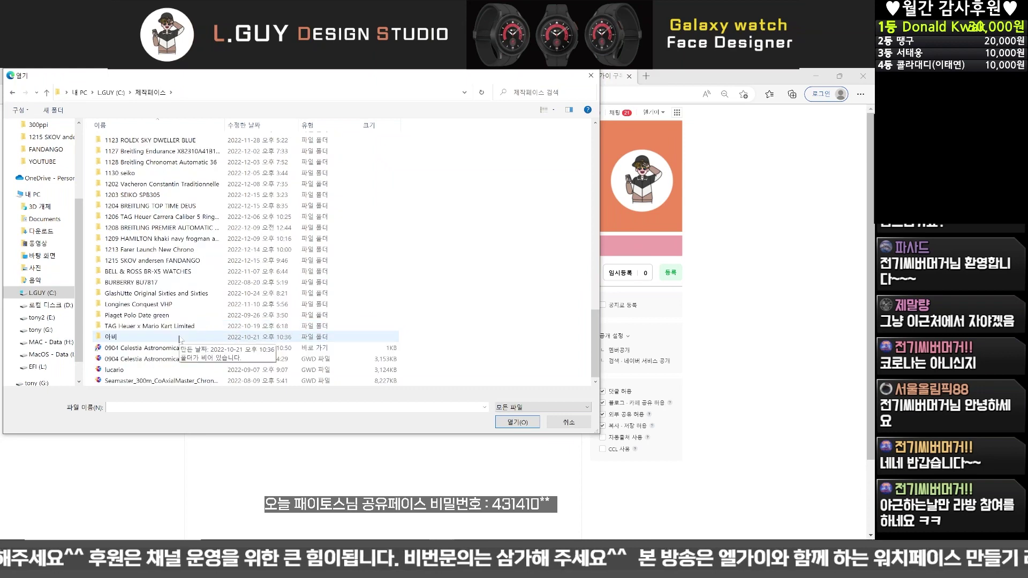
{"action": "double_click", "coordinate": [152, 262]}
{"action": "double_click", "coordinate": [361, 155]}
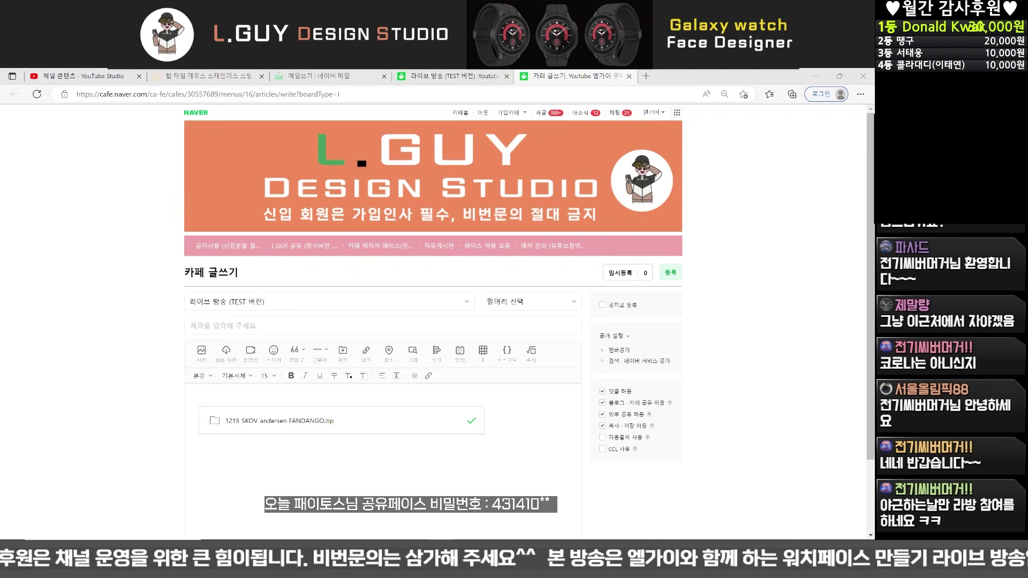
Step: Title the post 'SKOV andersen FANDANGO', insert the vz photo from the FANDANGO folder, and publish
{"action": "type", "text": "SKOV andersen FANDANGO"}
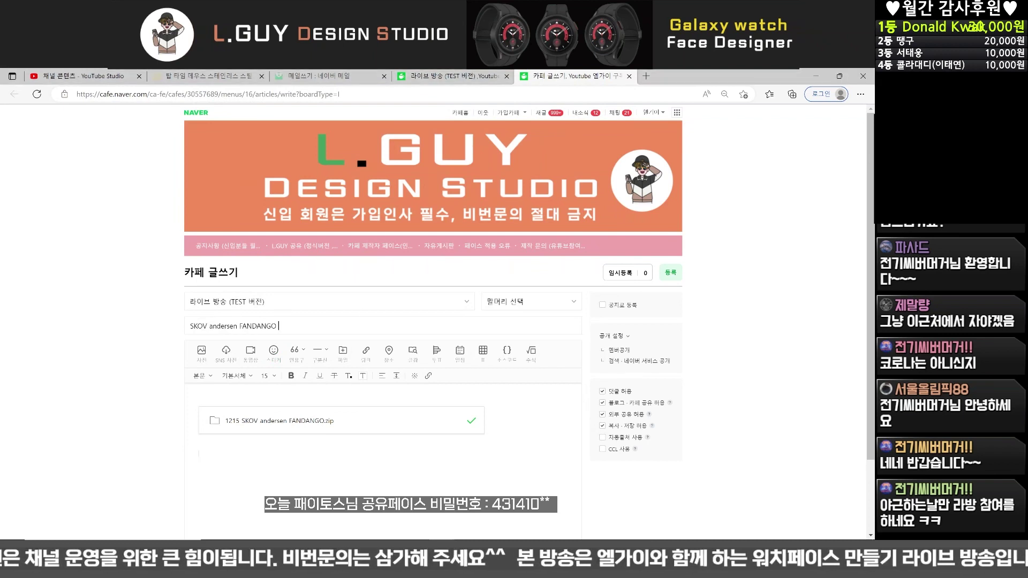
{"action": "left_click", "coordinate": [204, 355]}
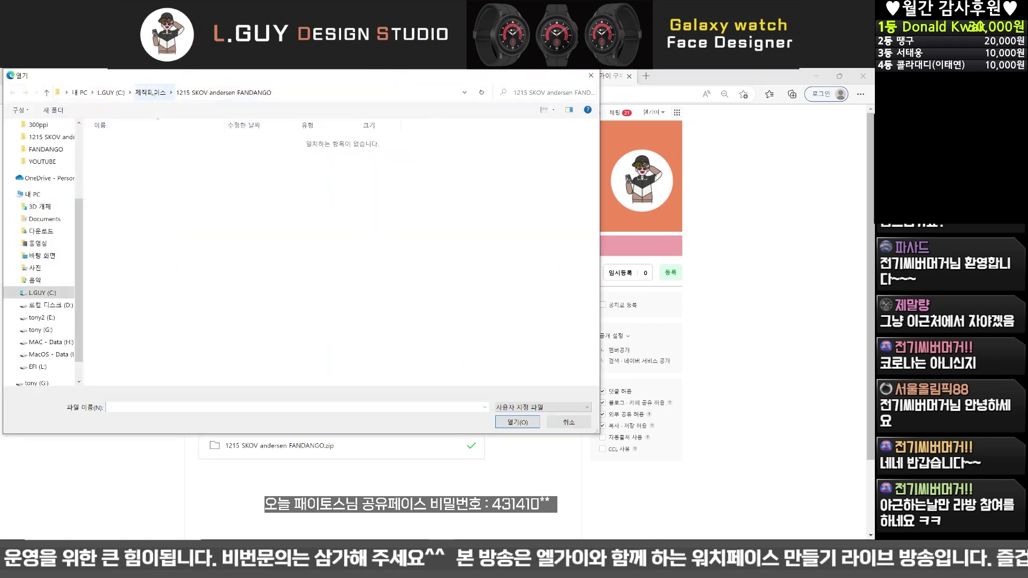
{"action": "left_click", "coordinate": [41, 293]}
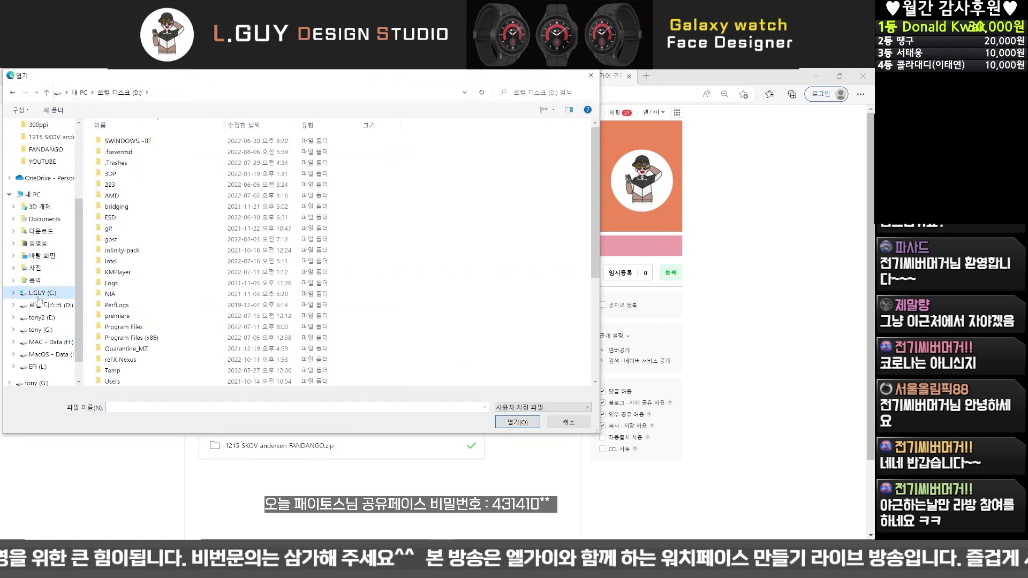
{"action": "double_click", "coordinate": [124, 319]}
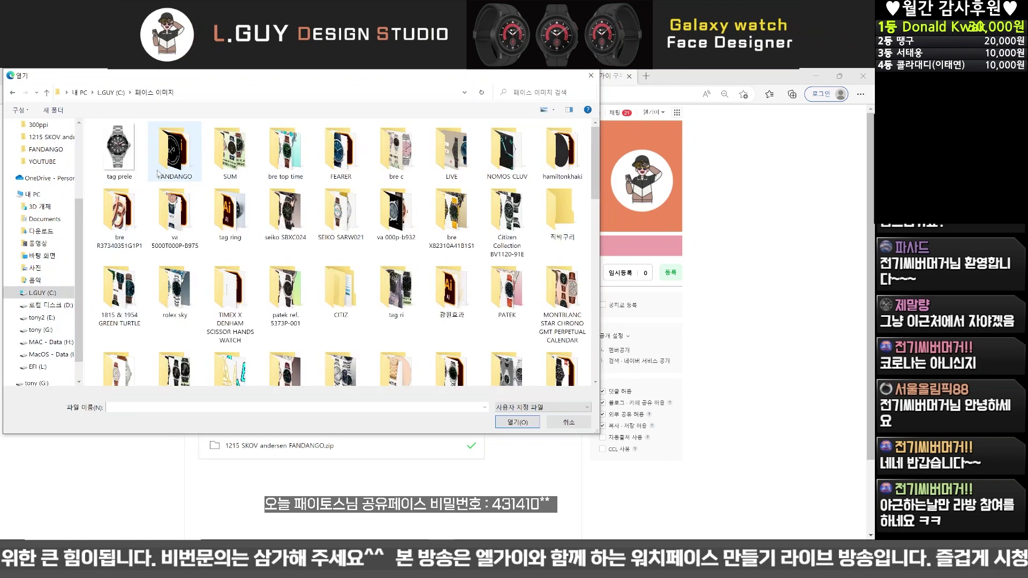
{"action": "double_click", "coordinate": [159, 158]}
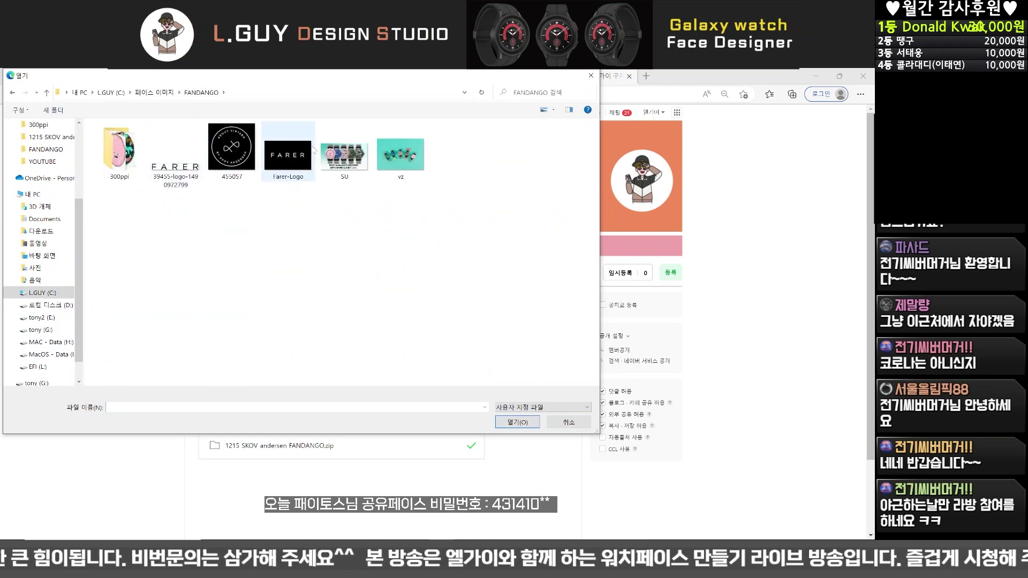
{"action": "double_click", "coordinate": [401, 155]}
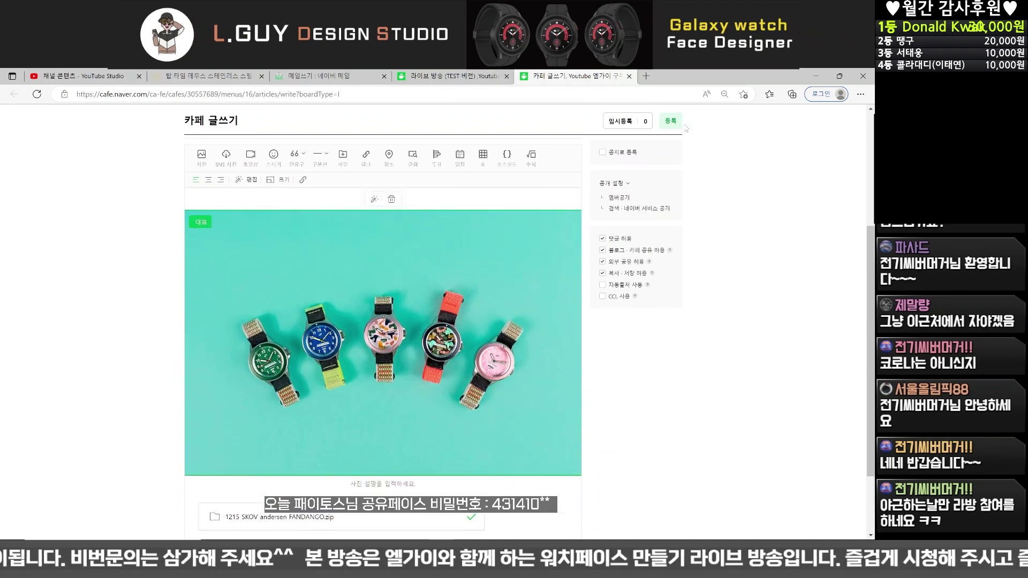
{"action": "left_click", "coordinate": [671, 121]}
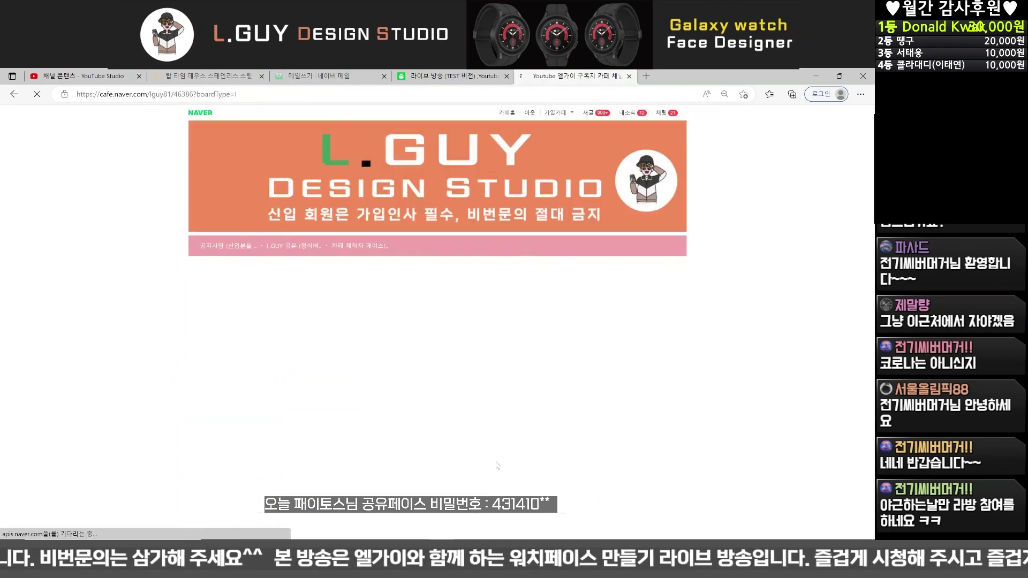
Step: Switch from the browser to the Galaxy Watch Studio window showing the FANDANGO 4 project
{"action": "key", "text": "alt+Tab"}
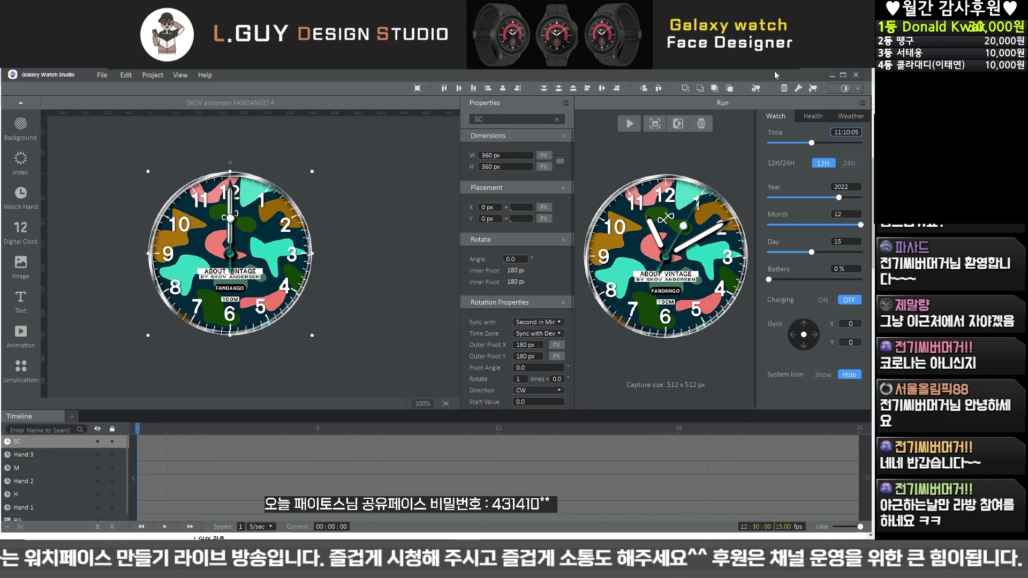
{"action": "left_click", "coordinate": [702, 373]}
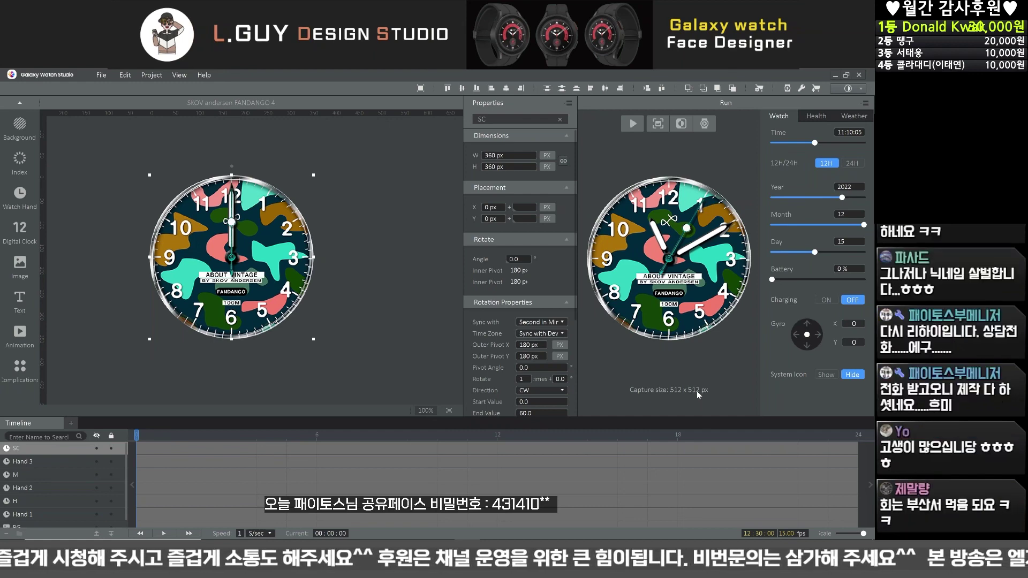
Step: Close the FANDANGO 4 project, confirming with Yes
{"action": "left_click", "coordinate": [102, 75]}
{"action": "left_click", "coordinate": [107, 105]}
{"action": "left_click", "coordinate": [404, 327]}
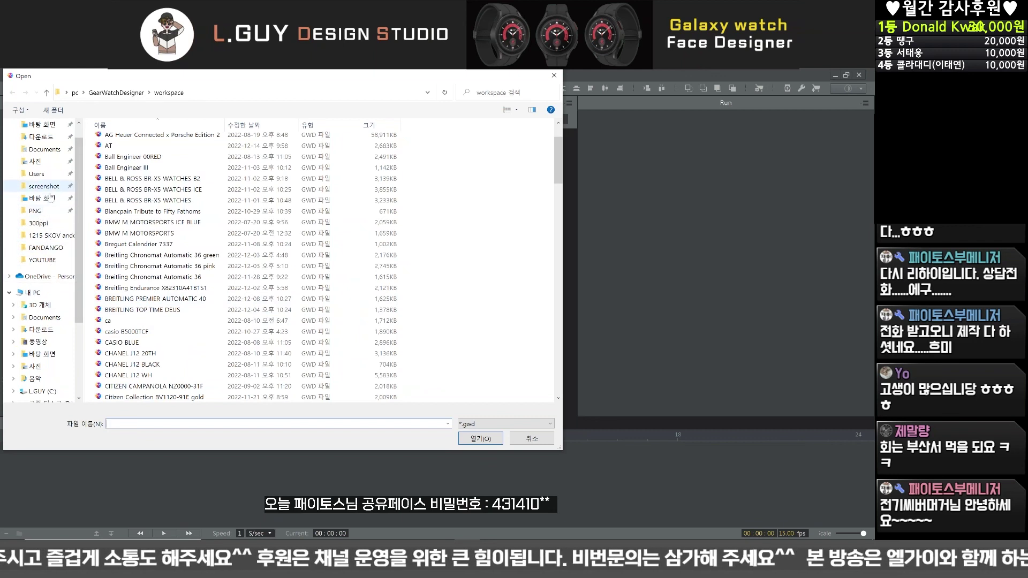
Step: Open the first GWD design from C:\제작페이스\1215 SKOV andersen FANDANGO
{"action": "scroll", "coordinate": [59, 321], "scroll_direction": "down", "scroll_amount": 2}
{"action": "left_click", "coordinate": [43, 330]}
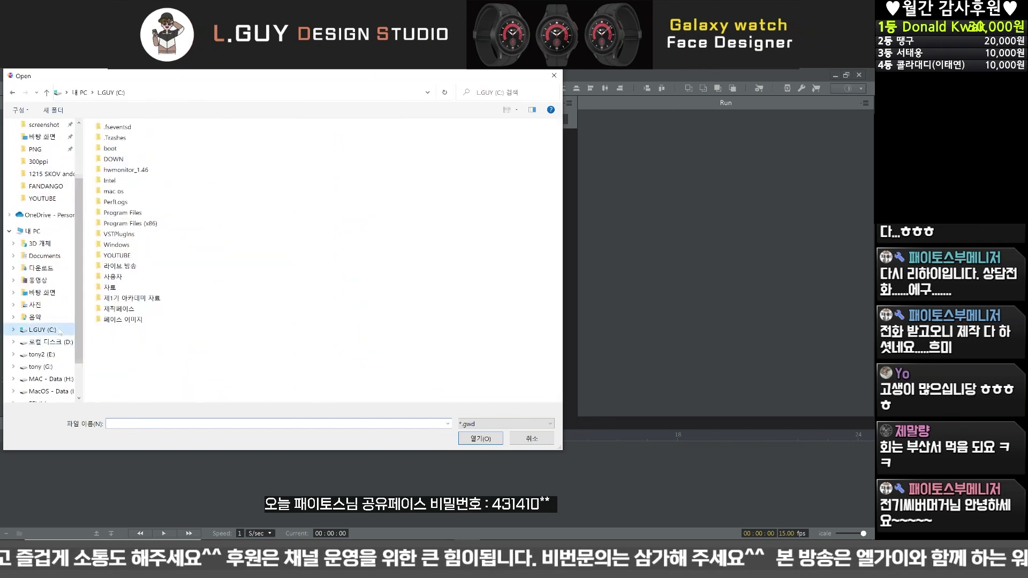
{"action": "left_click", "coordinate": [126, 309]}
{"action": "double_click", "coordinate": [136, 320]}
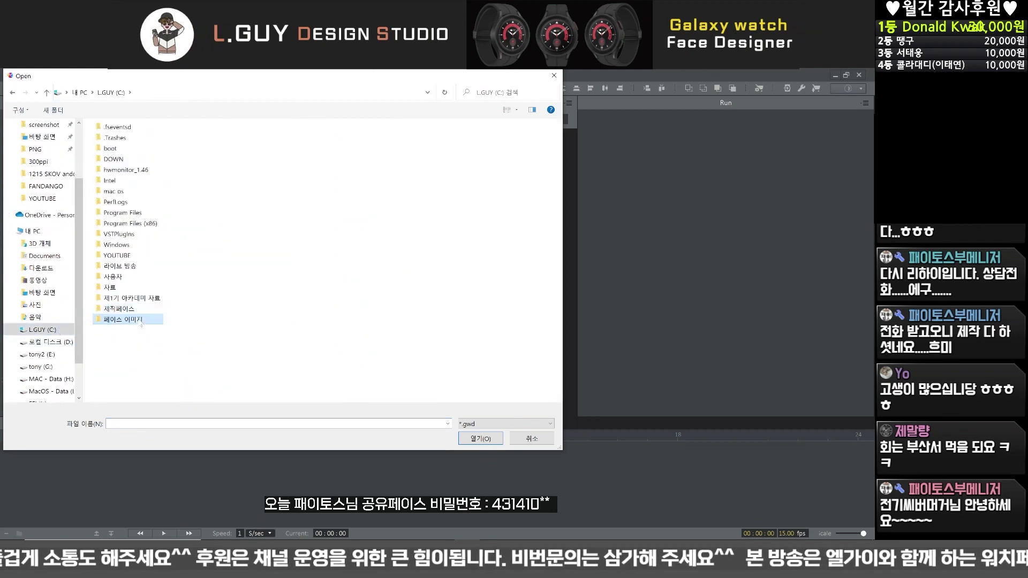
{"action": "left_click", "coordinate": [13, 93]}
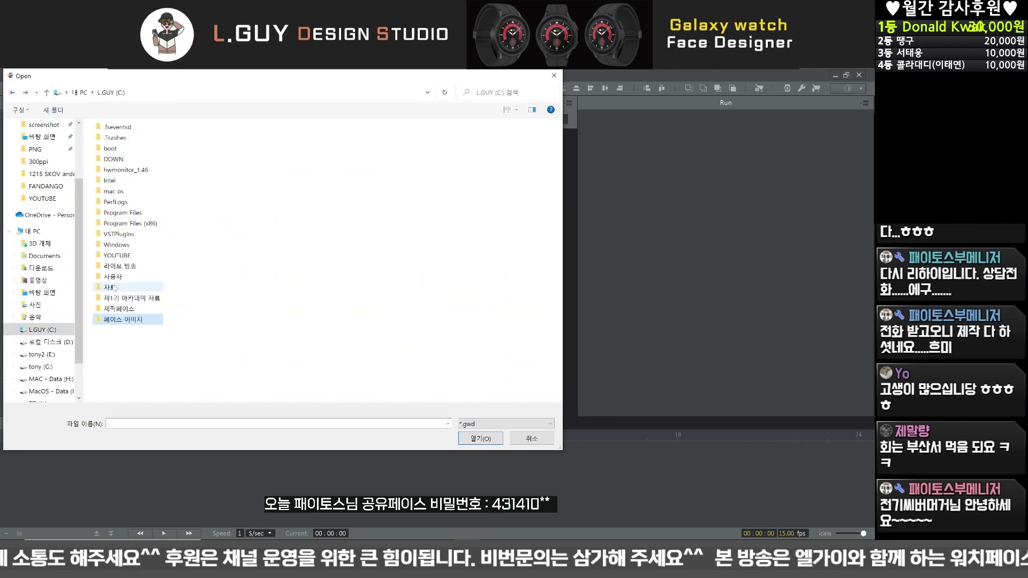
{"action": "double_click", "coordinate": [128, 309]}
{"action": "scroll", "coordinate": [172, 331], "scroll_direction": "down", "scroll_amount": 10}
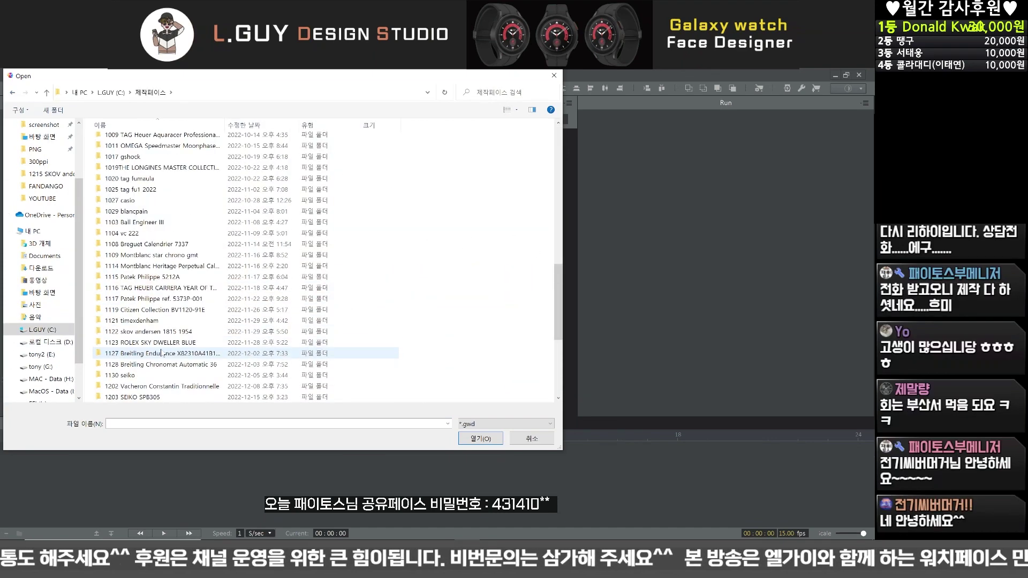
{"action": "double_click", "coordinate": [147, 332]}
{"action": "double_click", "coordinate": [146, 141]}
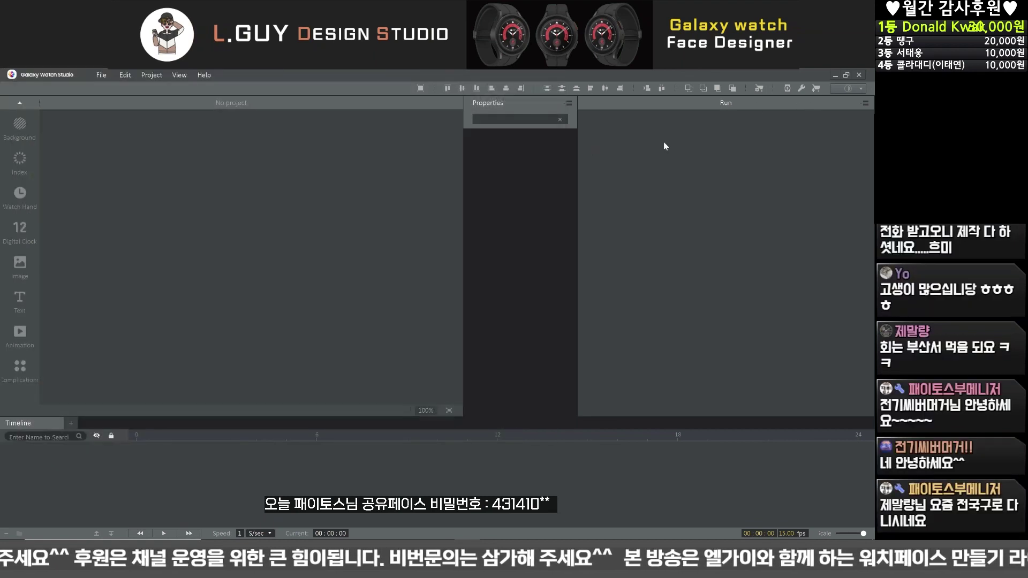
Step: Build the tpk package and install it on the connected Galaxy Watch3
{"action": "left_click", "coordinate": [785, 88]}
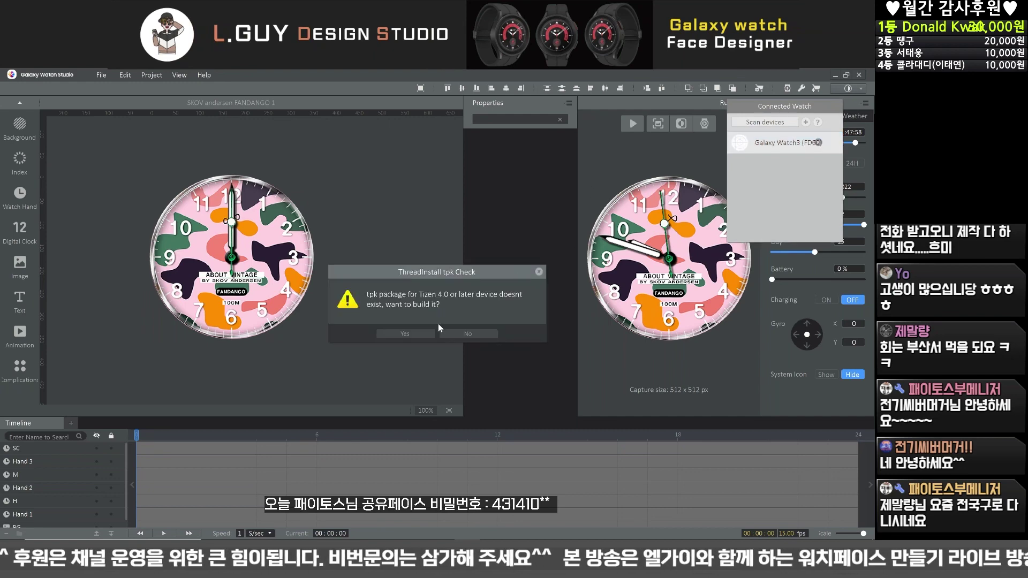
{"action": "left_click", "coordinate": [410, 338]}
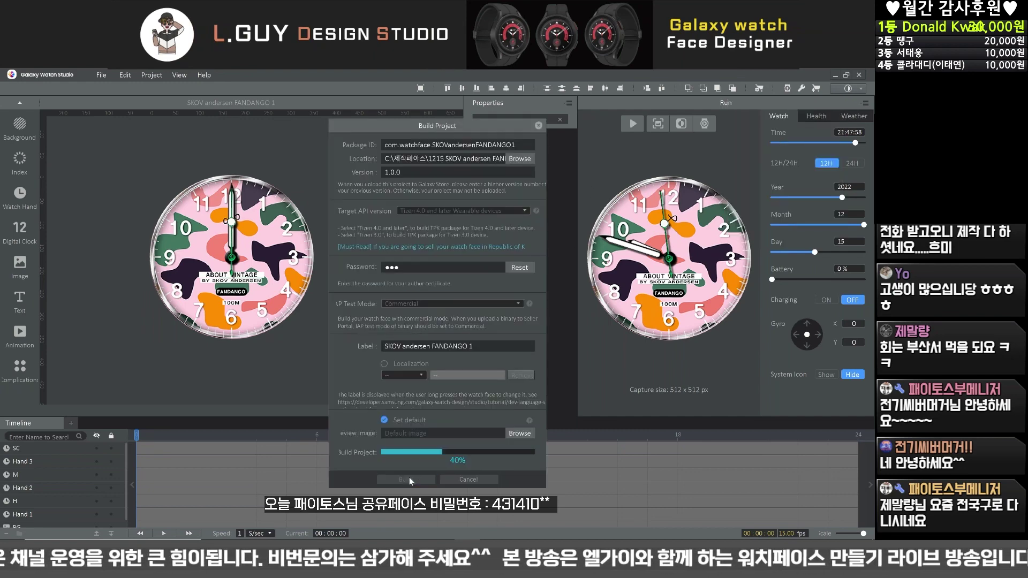
{"action": "left_click", "coordinate": [409, 477]}
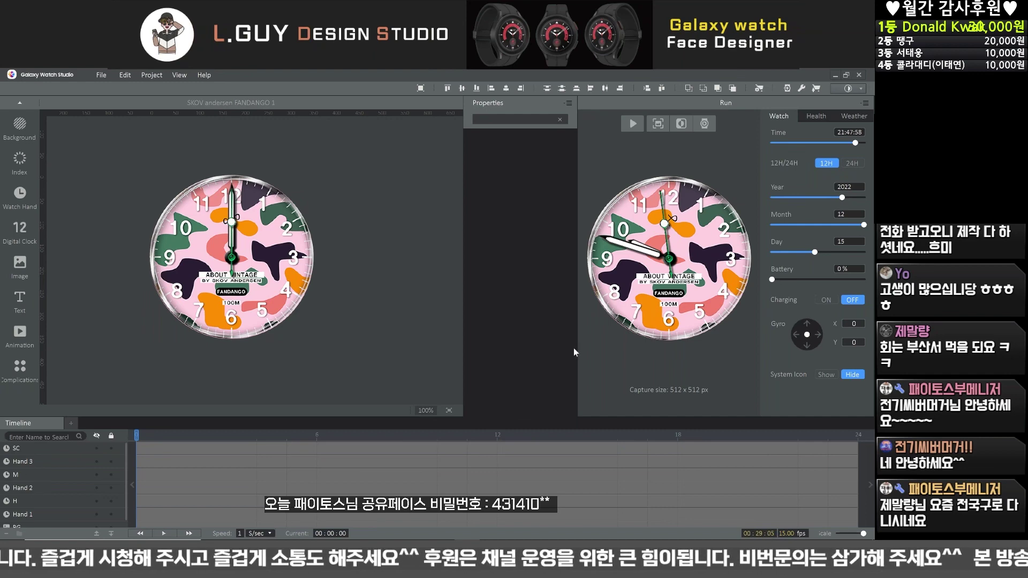
Step: Check layer M's Sync with source, then view layer H's Rotation properties
{"action": "left_click", "coordinate": [43, 476]}
{"action": "left_click", "coordinate": [540, 321]}
{"action": "left_click", "coordinate": [533, 335]}
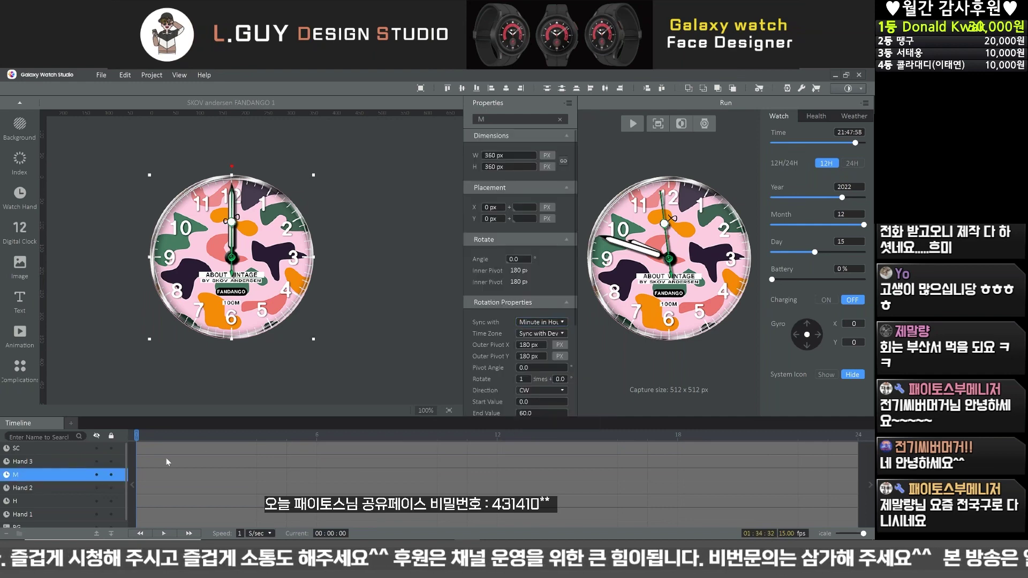
{"action": "left_click", "coordinate": [21, 501]}
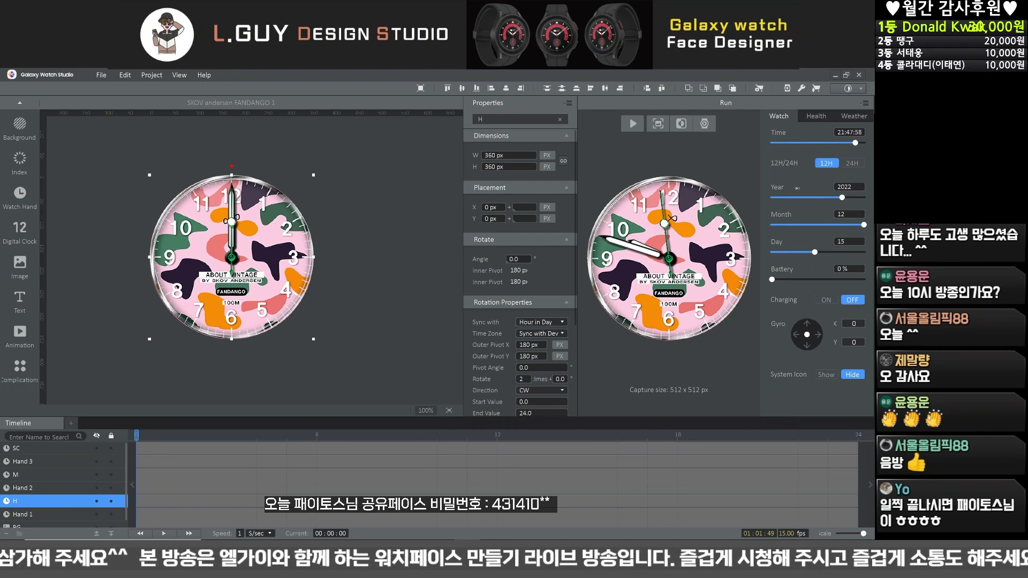
Step: Drag the Run panel's Time slider until the preview reads 10:20:11
{"action": "left_click", "coordinate": [810, 142]}
{"action": "left_click_drag", "start_coordinate": [814, 141], "coordinate": [815, 142]}
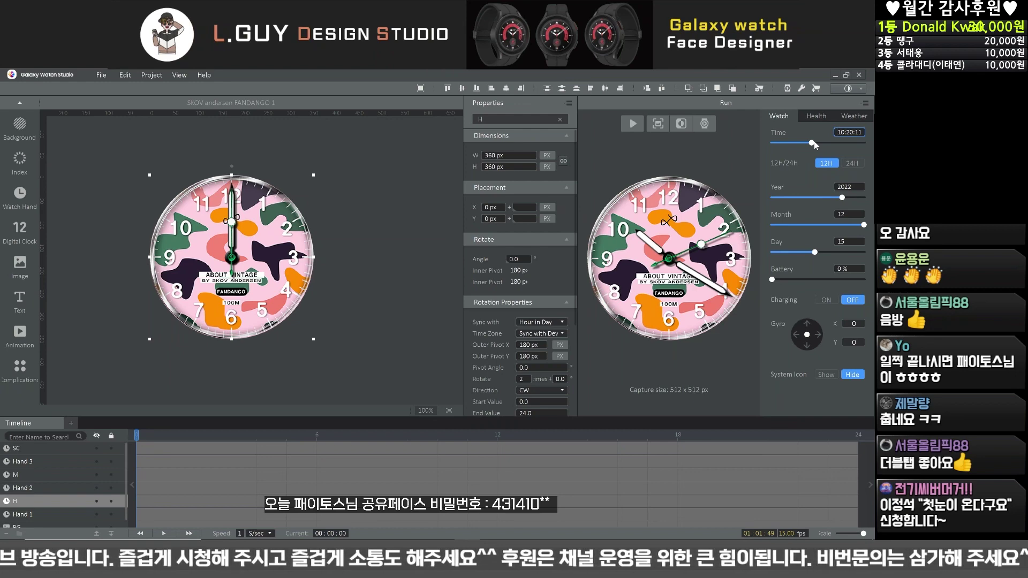
Step: Search Melon for 첫눈이 온다구요, play the first result, and minimize the player
{"action": "key", "text": "alt+Tab"}
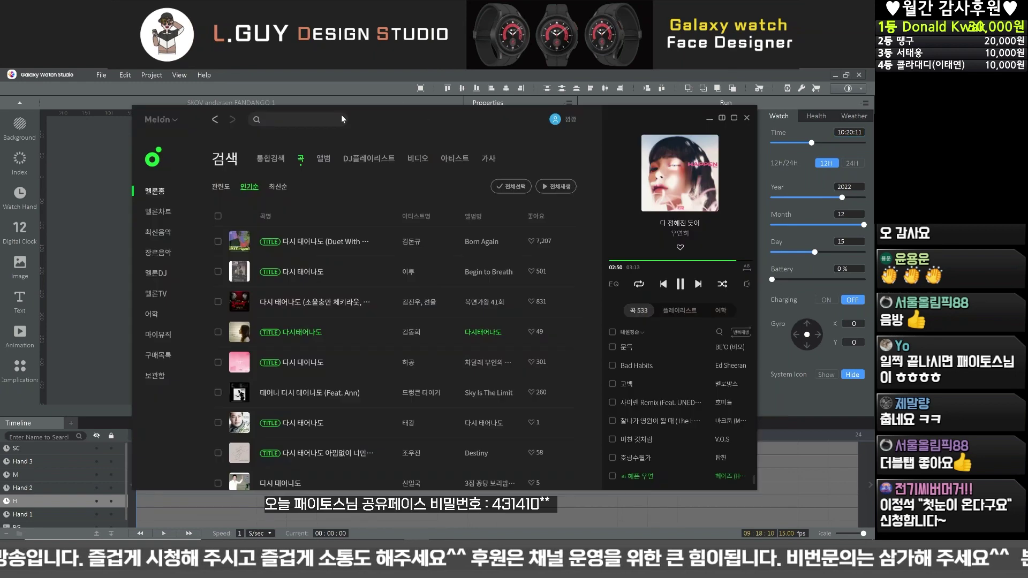
{"action": "type", "text": "첫눈에"}
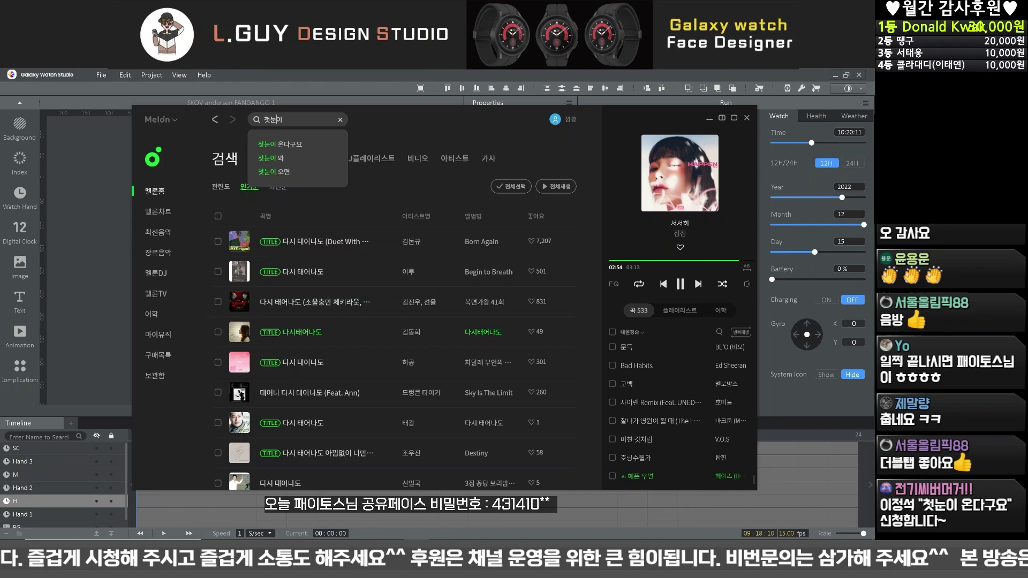
{"action": "left_click", "coordinate": [340, 148]}
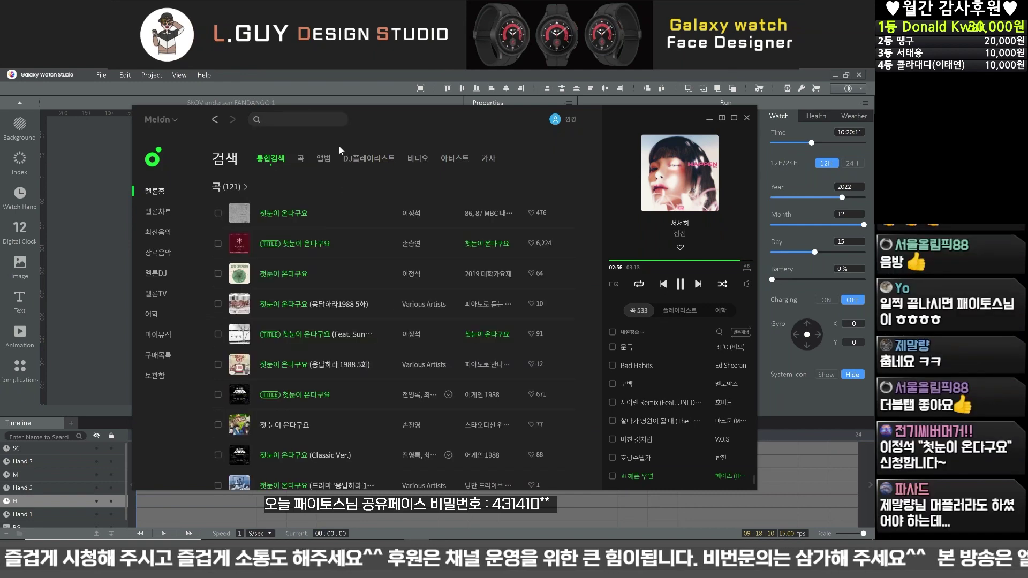
{"action": "left_click", "coordinate": [345, 214]}
{"action": "left_click", "coordinate": [708, 121]}
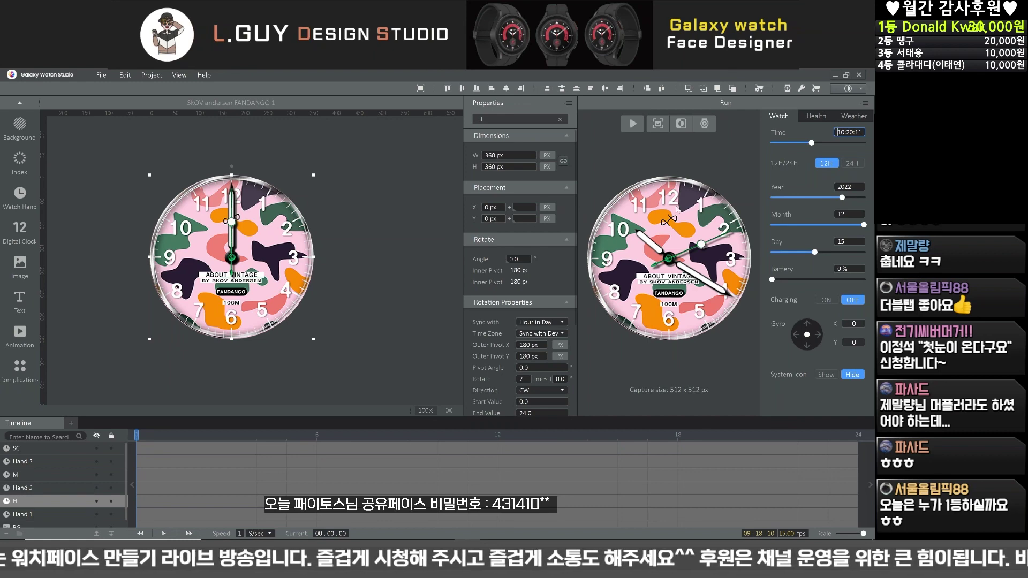
Step: Click the preview dial twice, cycling it from pink camo to green camo, then blue camo
{"action": "left_click", "coordinate": [684, 225]}
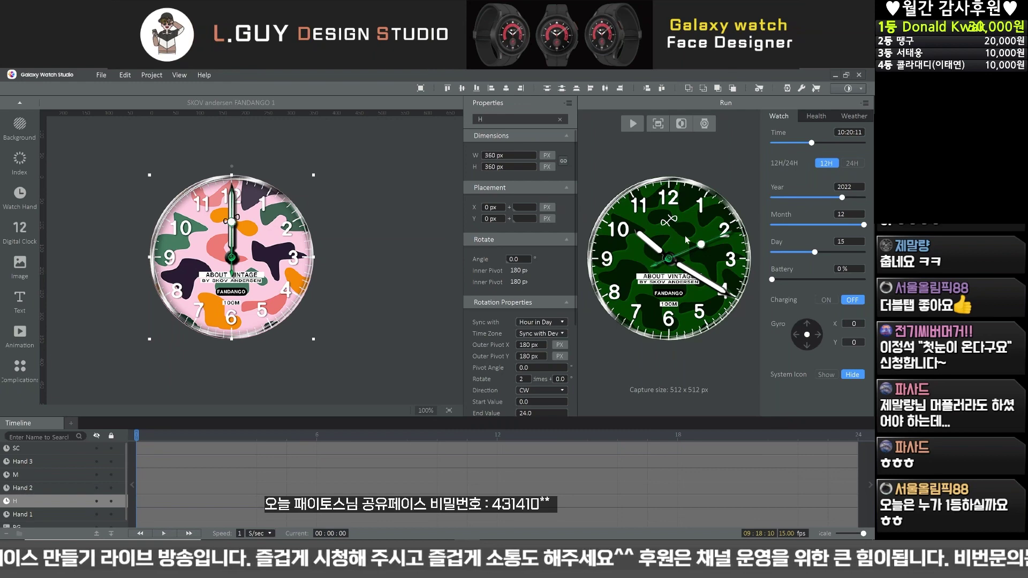
{"action": "left_click", "coordinate": [685, 235]}
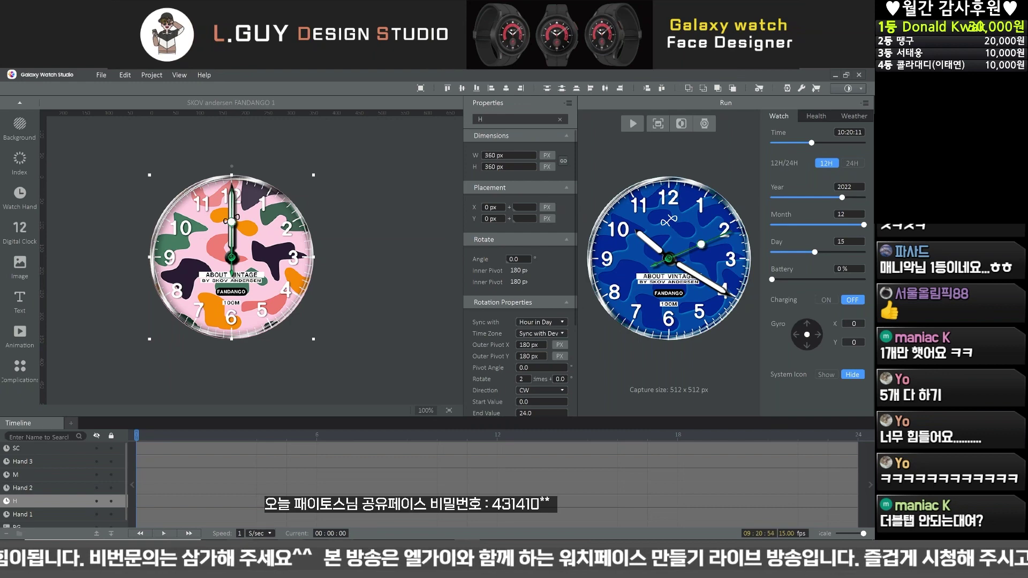
Step: Select the H layer and cycle the preview dial through every background variant, ending on plain pink
{"action": "left_click", "coordinate": [257, 201]}
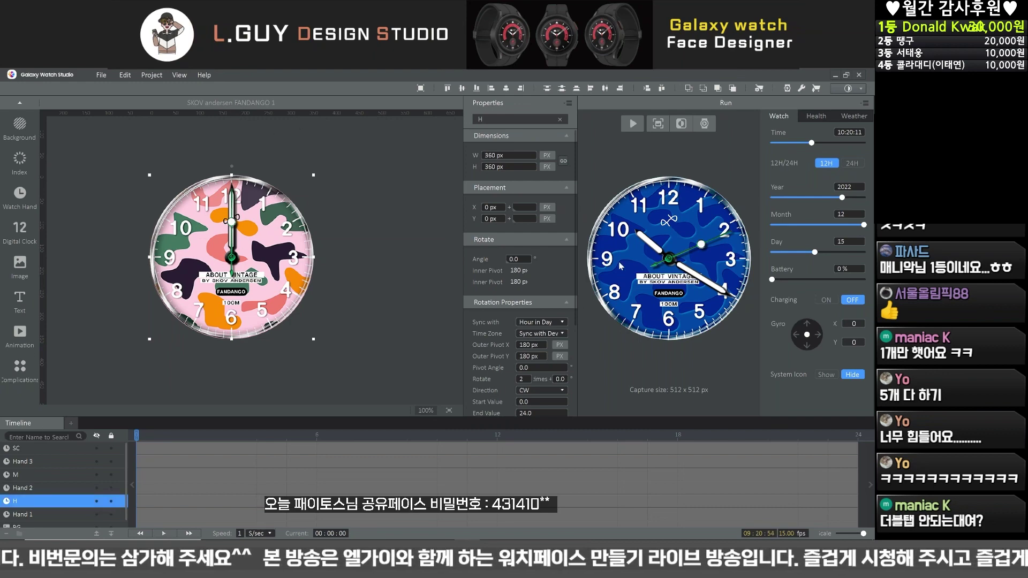
{"action": "left_click", "coordinate": [655, 275]}
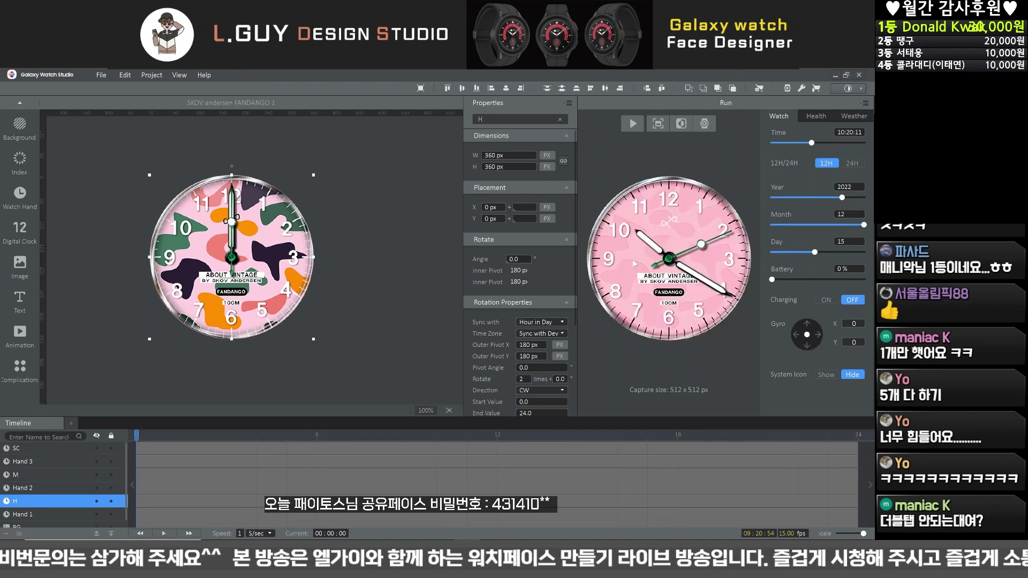
{"action": "left_click", "coordinate": [632, 259]}
{"action": "left_click", "coordinate": [633, 264]}
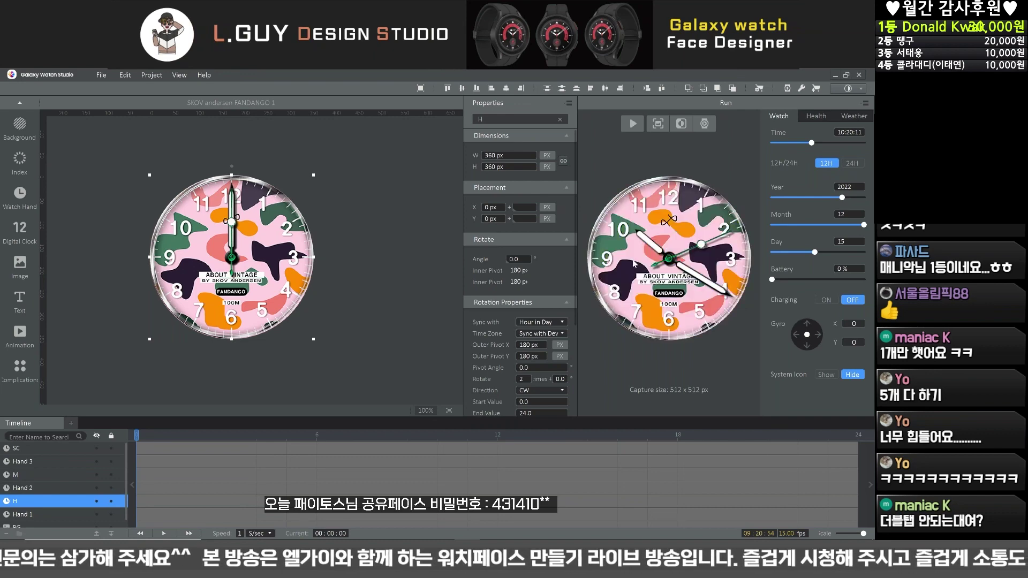
{"action": "left_click", "coordinate": [633, 263]}
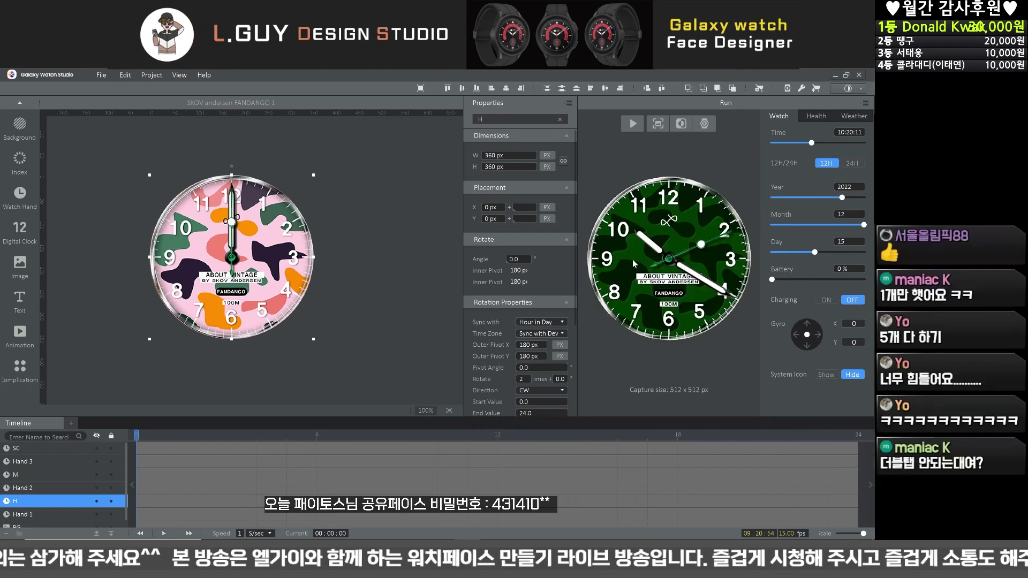
{"action": "left_click", "coordinate": [633, 262]}
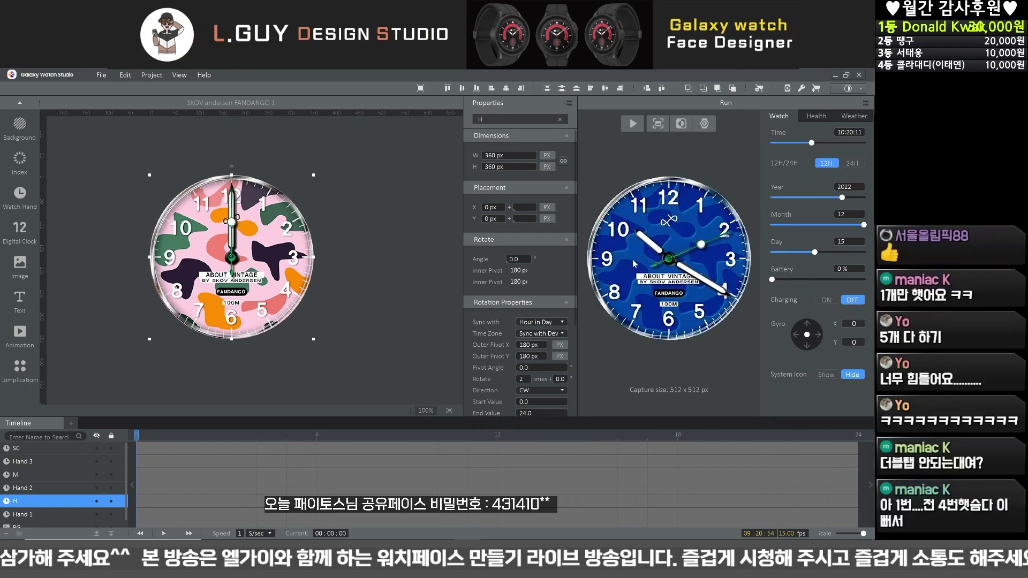
{"action": "left_click", "coordinate": [633, 262]}
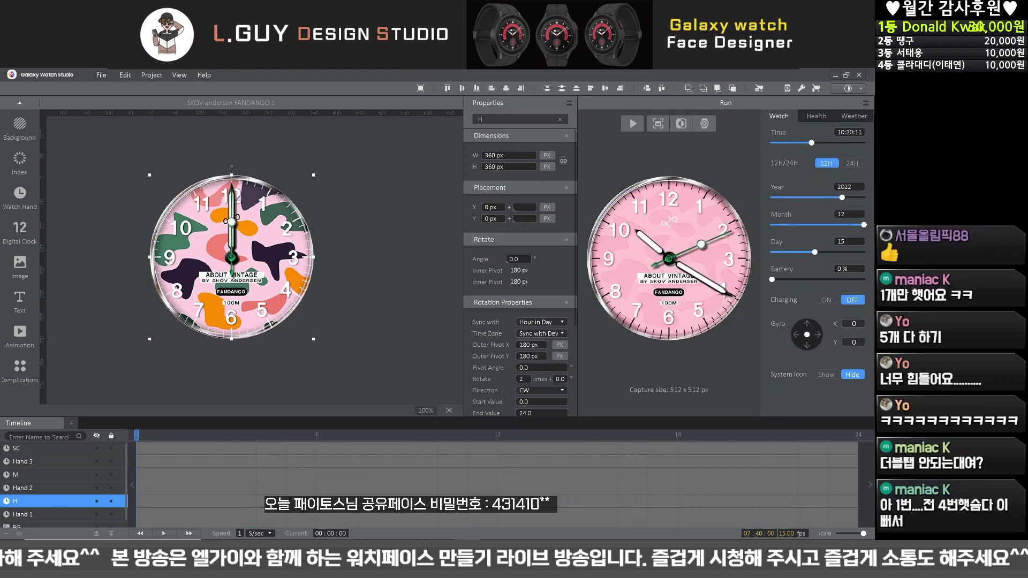
Step: Compare against the Illustrator mockups, then cycle the preview dial back to green camo
{"action": "key", "text": "alt+Tab"}
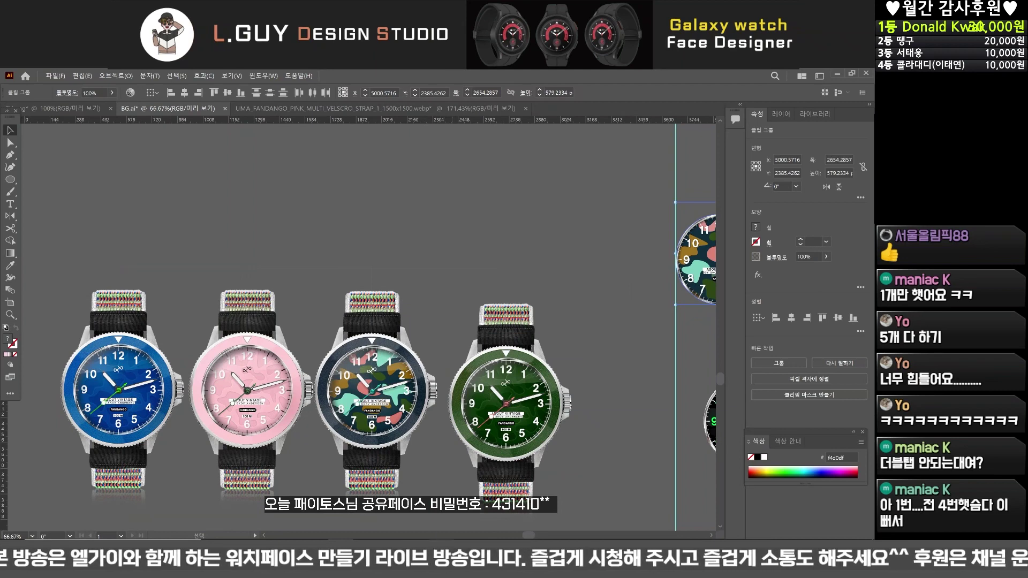
{"action": "key", "text": "alt+Tab"}
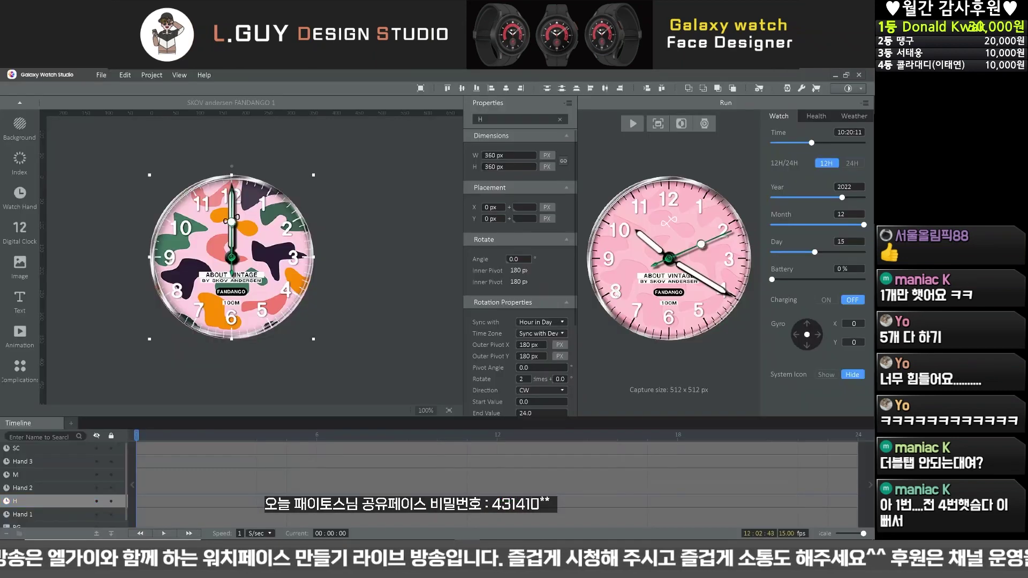
{"action": "left_click", "coordinate": [619, 288]}
{"action": "left_click", "coordinate": [620, 287]}
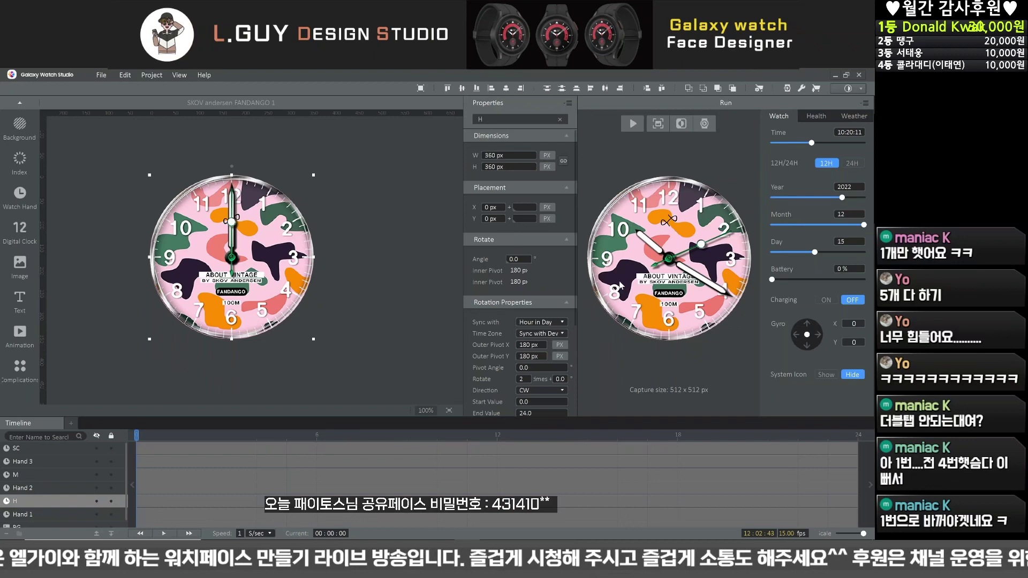
{"action": "left_click", "coordinate": [620, 287]}
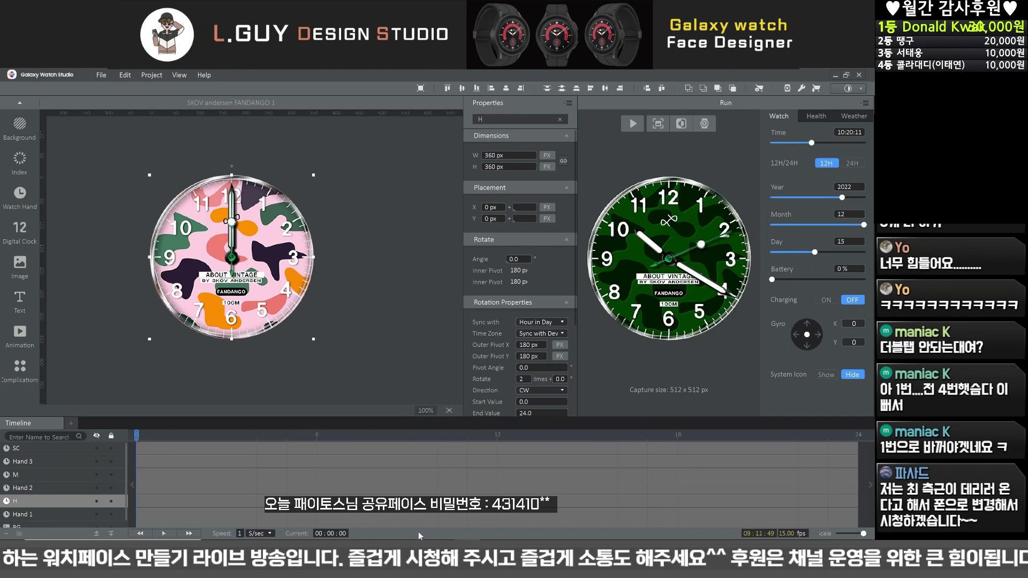
Step: Search Melon for 이제는, play the song by 서울패밀리, and minimize the player
{"action": "key", "text": "alt+Tab"}
{"action": "left_click", "coordinate": [300, 120]}
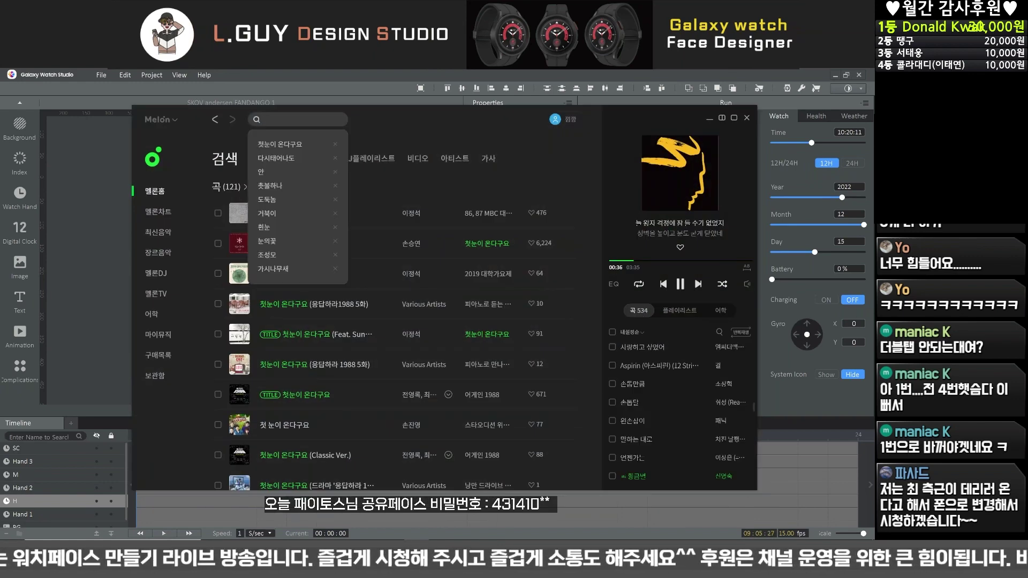
{"action": "type", "text": "이제는"}
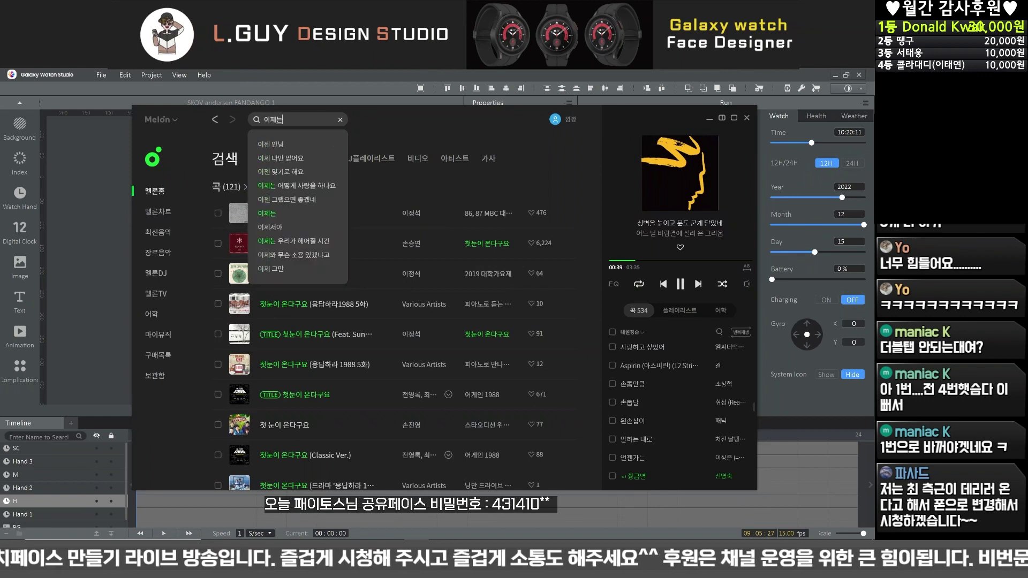
{"action": "key", "text": "Return"}
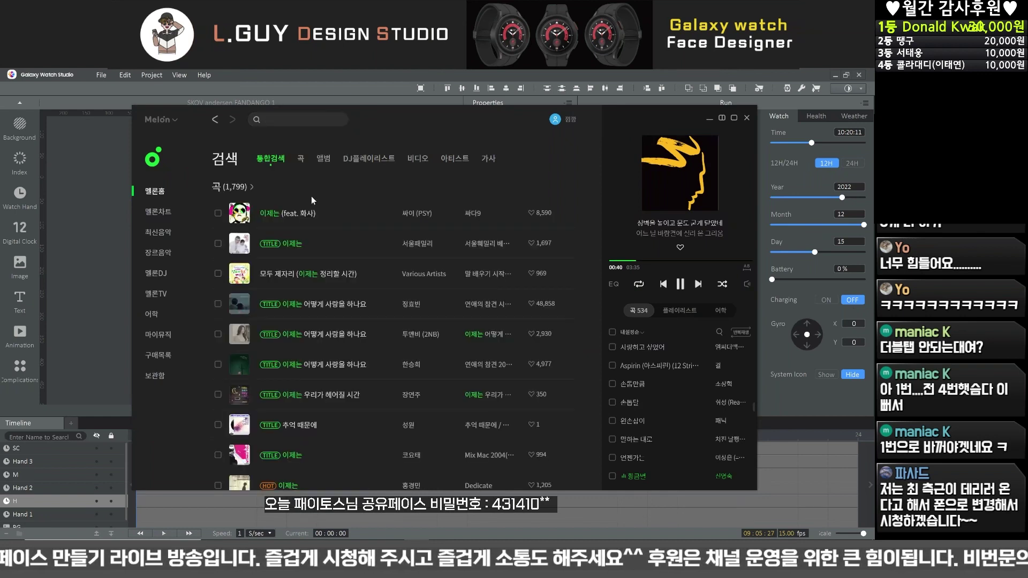
{"action": "double_click", "coordinate": [339, 248]}
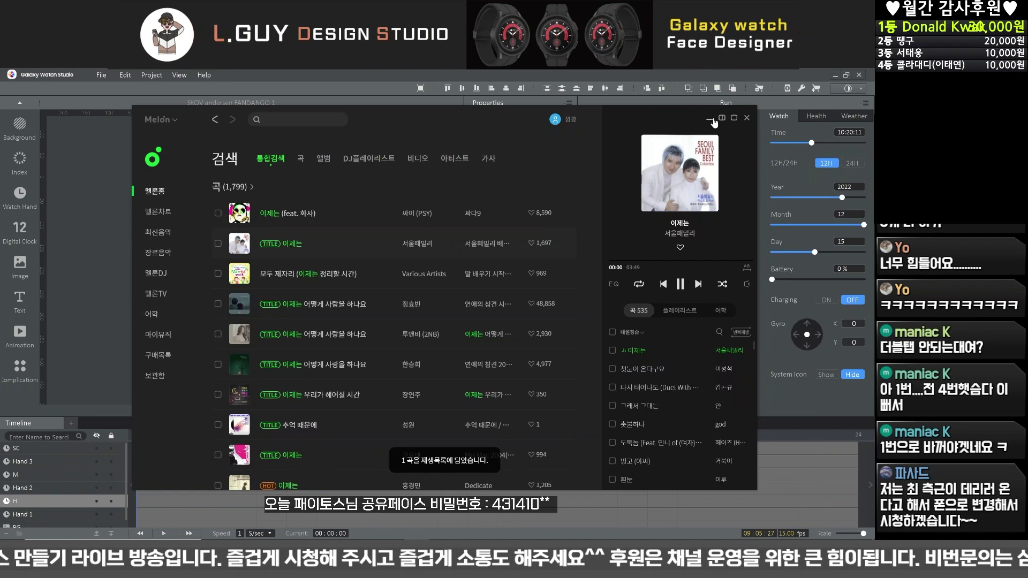
{"action": "left_click", "coordinate": [708, 118]}
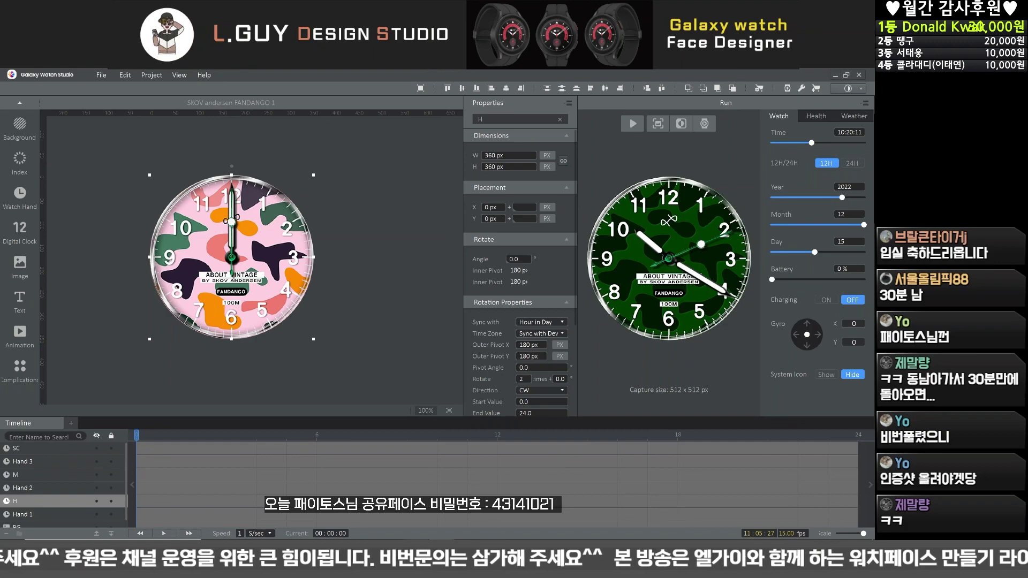
{"action": "mouse_move", "coordinate": [442, 562]}
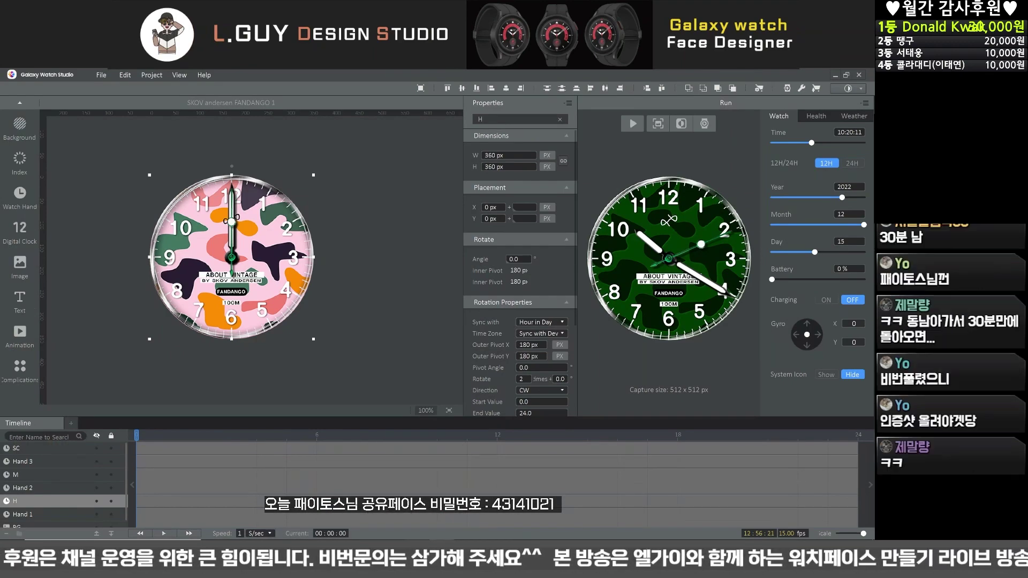
{"action": "key", "text": "alt+Tab"}
Step: Search Melon for 젝스키스, play their song 커플, and minimize the player
{"action": "left_click", "coordinate": [295, 119]}
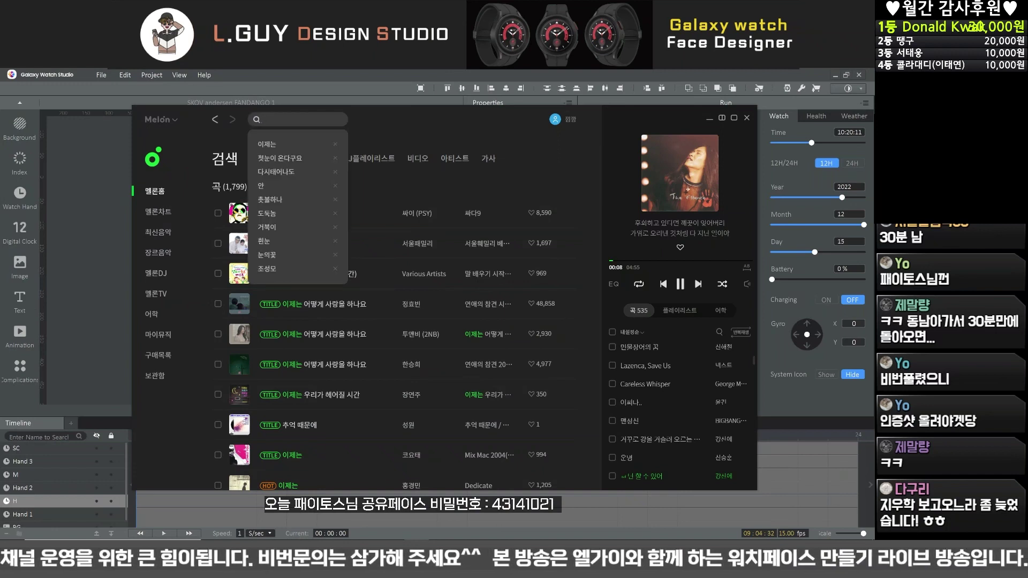
{"action": "type", "text": "wo"}
{"action": "key", "text": "BackSpace"}
{"action": "key", "text": "BackSpace"}
{"action": "type", "text": "잭스케"}
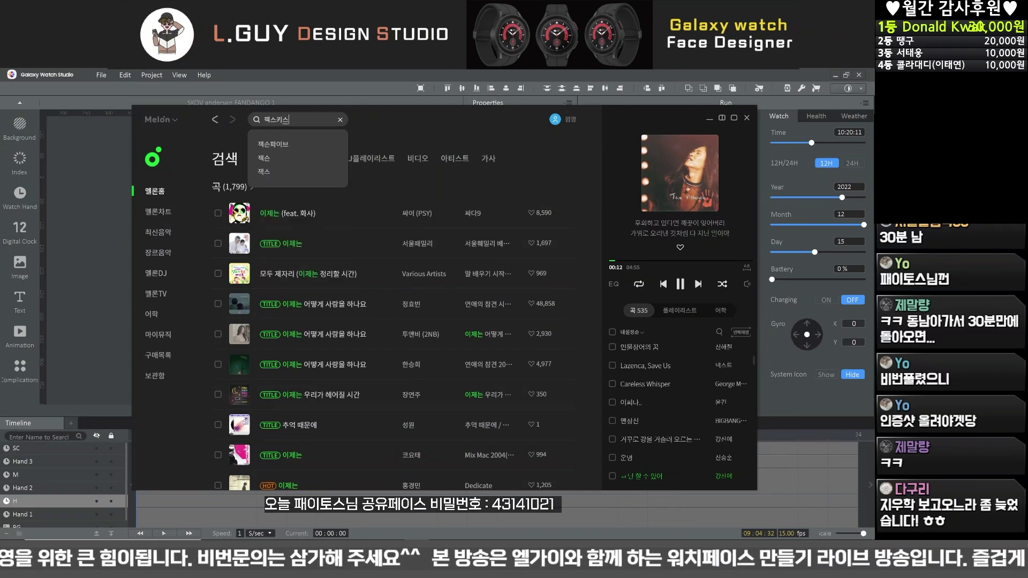
{"action": "key", "text": "Return"}
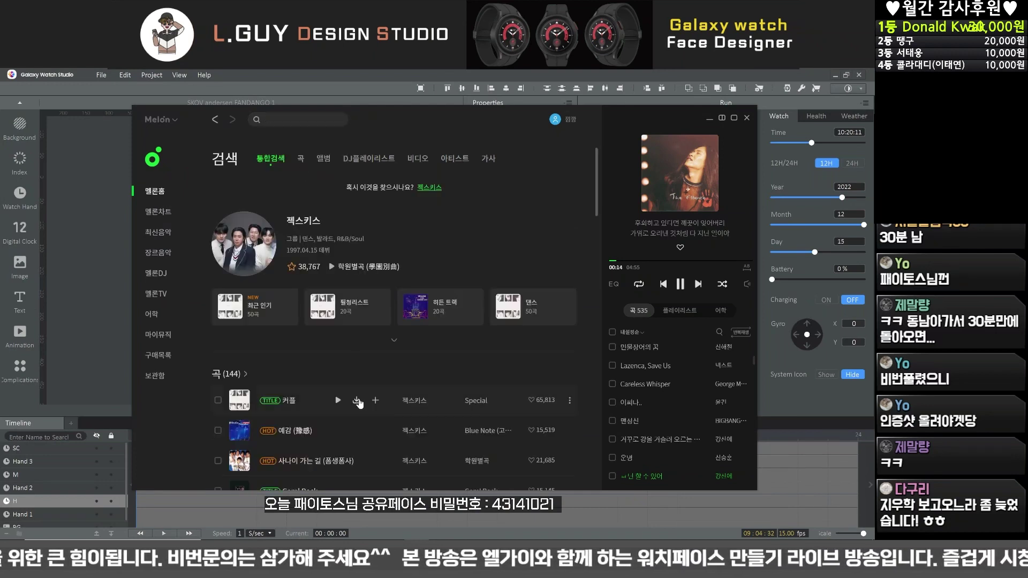
{"action": "scroll", "coordinate": [325, 259], "scroll_direction": "down", "scroll_amount": 1}
{"action": "left_click", "coordinate": [338, 349]}
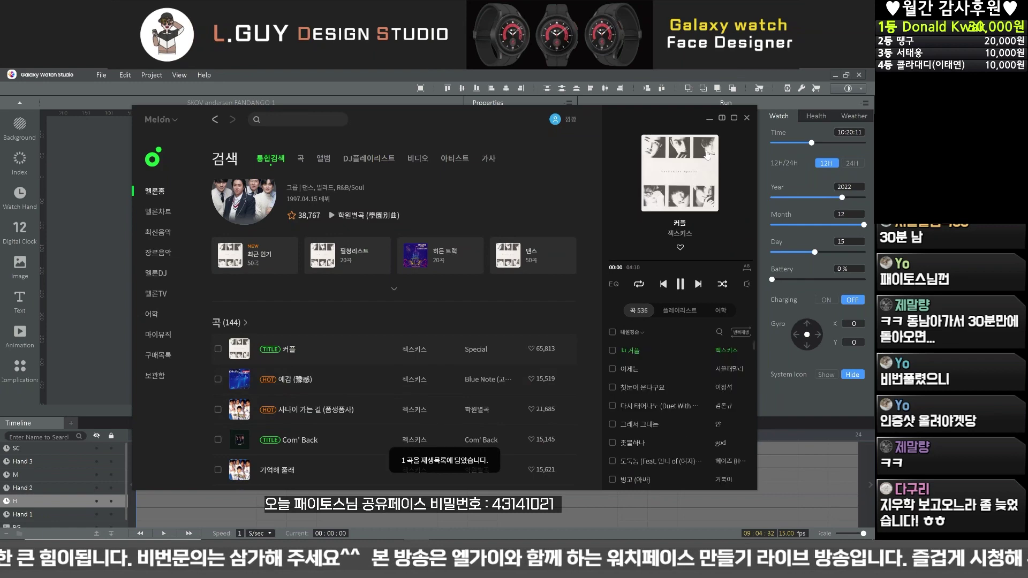
{"action": "left_click", "coordinate": [709, 119]}
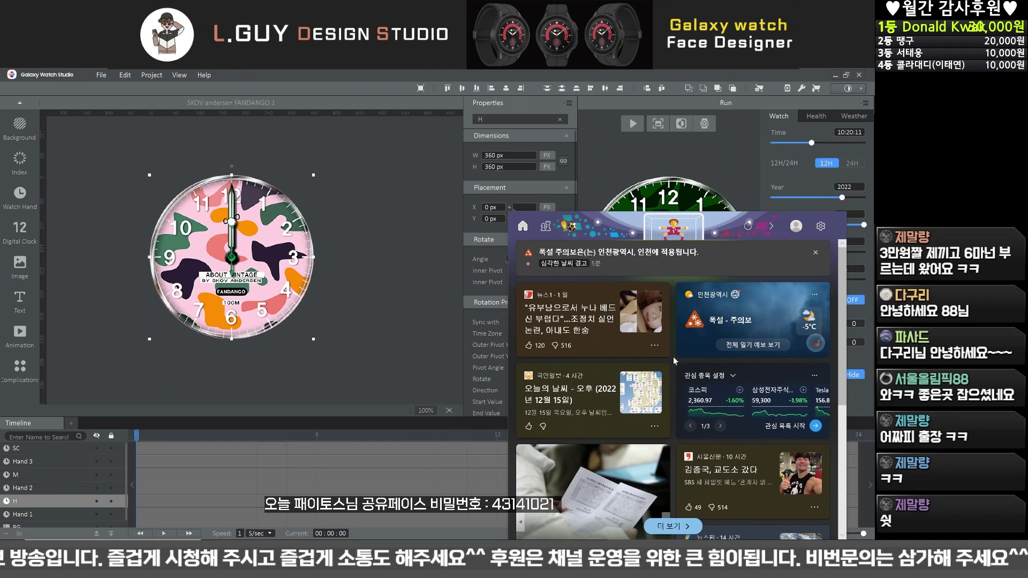
Step: Close the Windows widgets panel covering the green camo watch face preview
{"action": "key", "text": "Escape"}
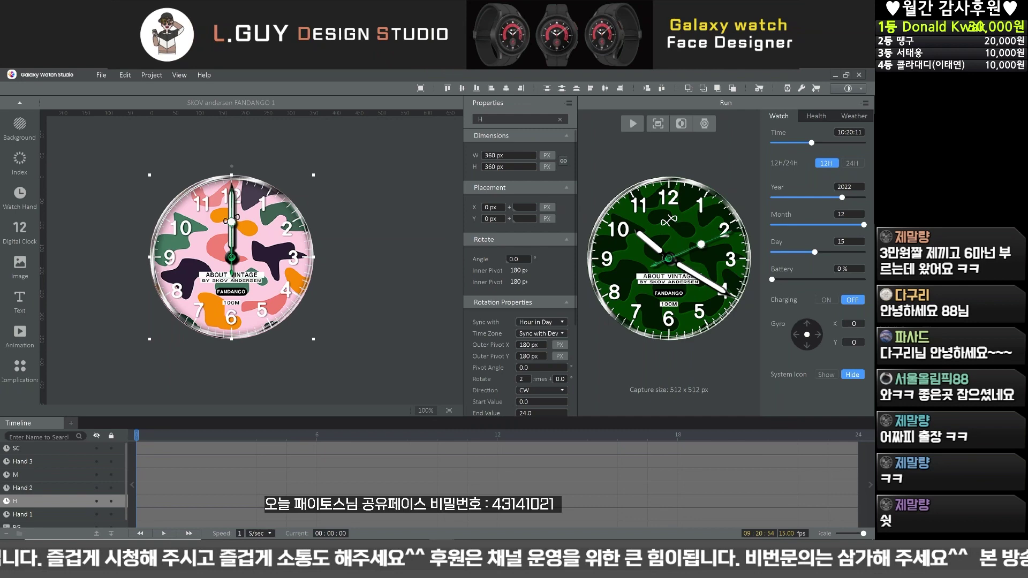
Step: Maximize the weather map, dismiss the promo, and zoom to Seoul and Incheon
{"action": "double_click", "coordinate": [551, 134]}
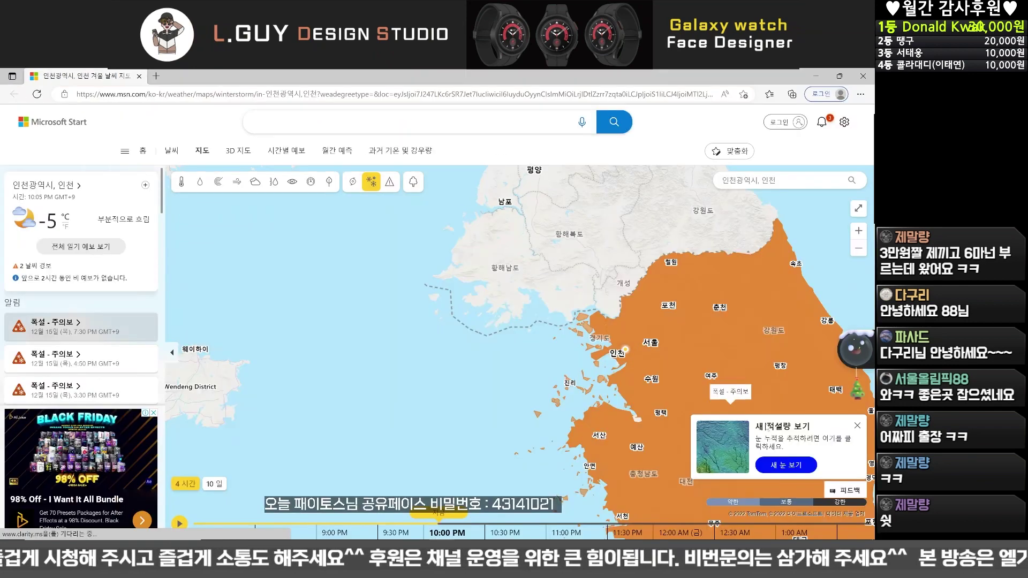
{"action": "left_click", "coordinate": [858, 427]}
{"action": "left_click_drag", "start_coordinate": [706, 425], "coordinate": [467, 344]}
{"action": "scroll", "coordinate": [467, 344], "scroll_direction": "up", "scroll_amount": 2}
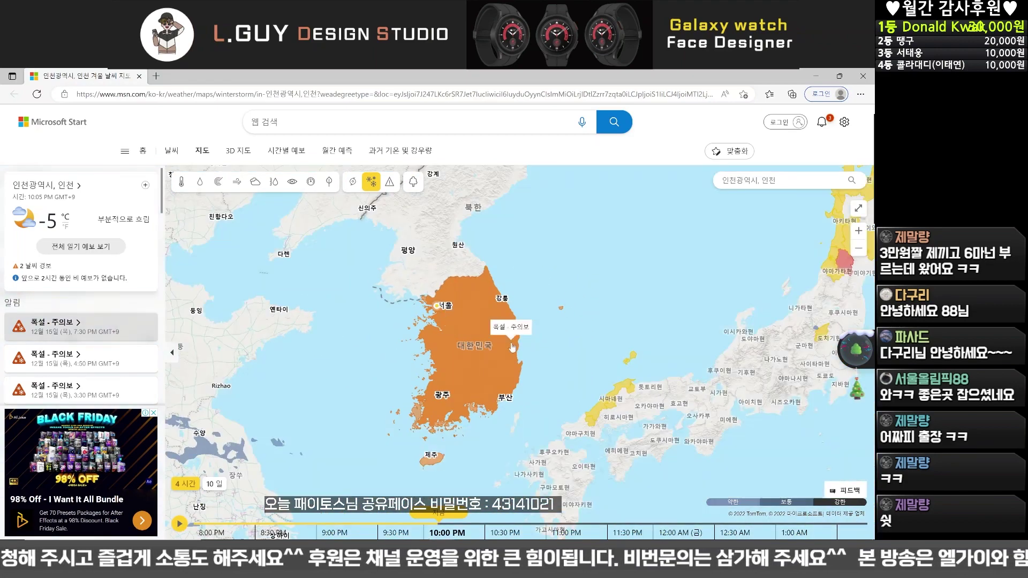
{"action": "left_click_drag", "start_coordinate": [443, 338], "coordinate": [587, 401]}
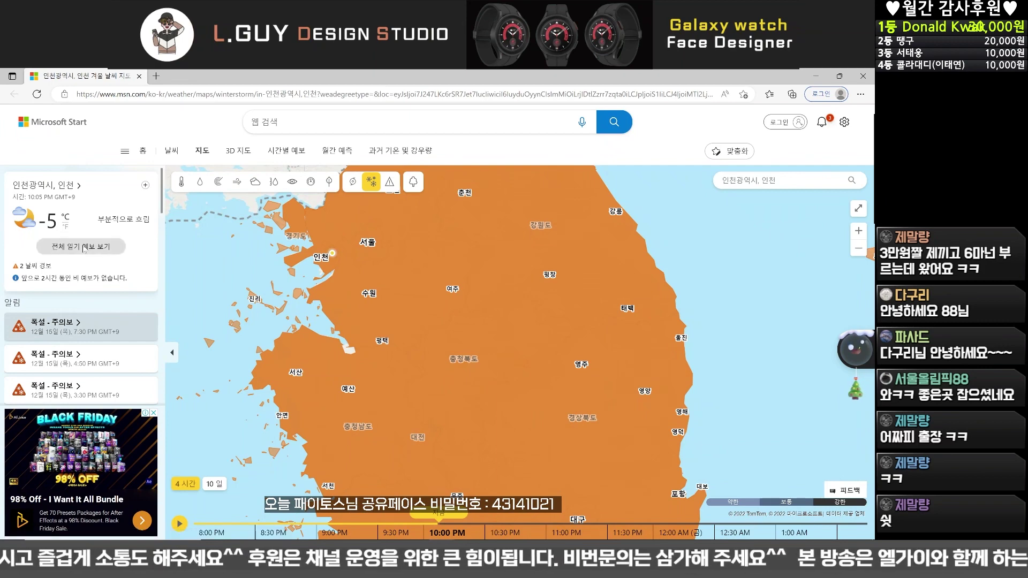
Step: Read through the full Incheon weather forecast, then return to the map
{"action": "left_click", "coordinate": [65, 246]}
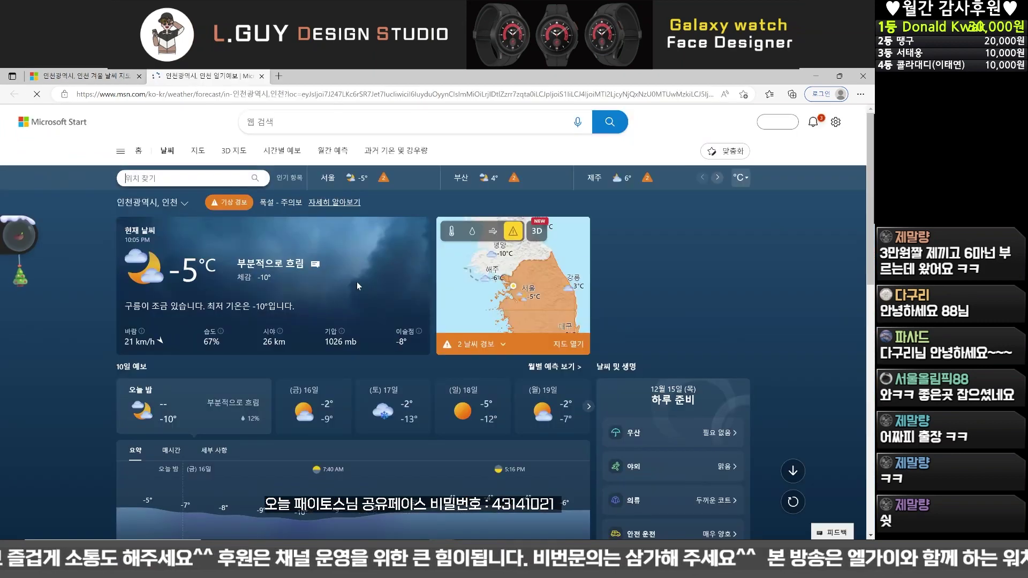
{"action": "scroll", "coordinate": [341, 289], "scroll_direction": "down", "scroll_amount": 1}
{"action": "scroll", "coordinate": [342, 292], "scroll_direction": "down", "scroll_amount": 1}
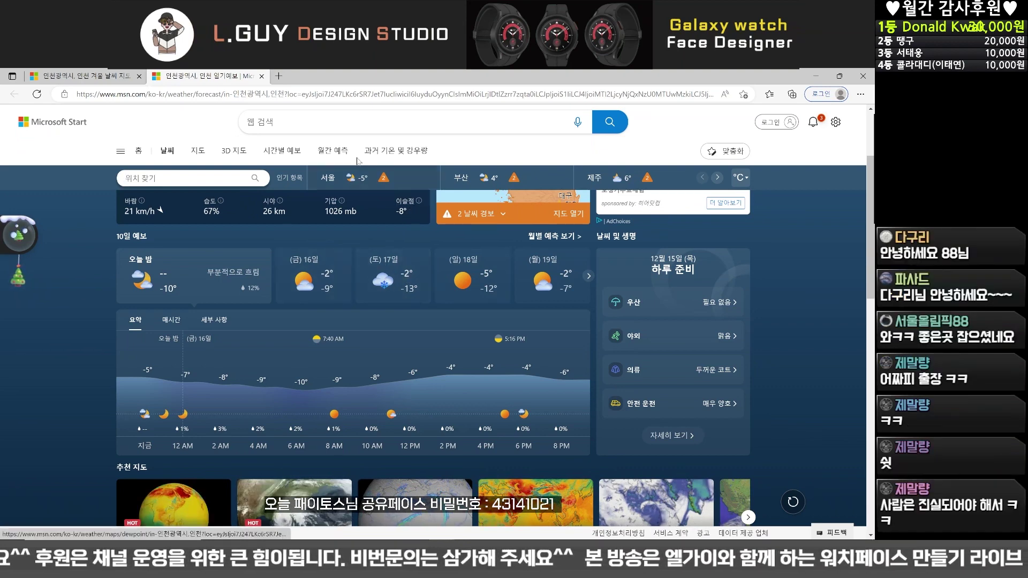
{"action": "left_click", "coordinate": [261, 76]}
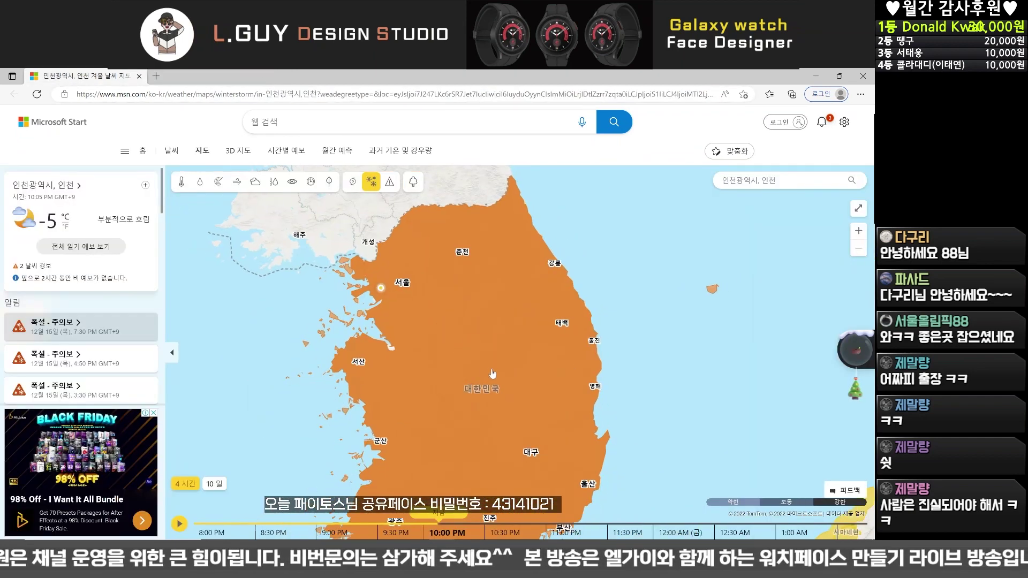
{"action": "scroll", "coordinate": [458, 351], "scroll_direction": "up", "scroll_amount": 3}
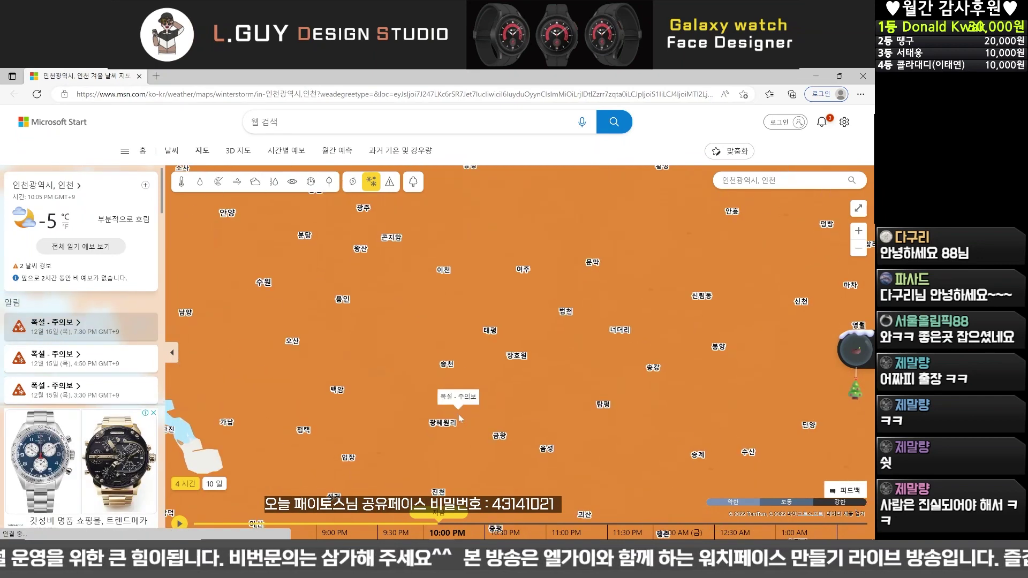
{"action": "scroll", "coordinate": [367, 295], "scroll_direction": "down", "scroll_amount": 3}
Step: Check the snow advisories for Seoul and Incheon, then minimize the weather window
{"action": "left_click", "coordinate": [388, 311]}
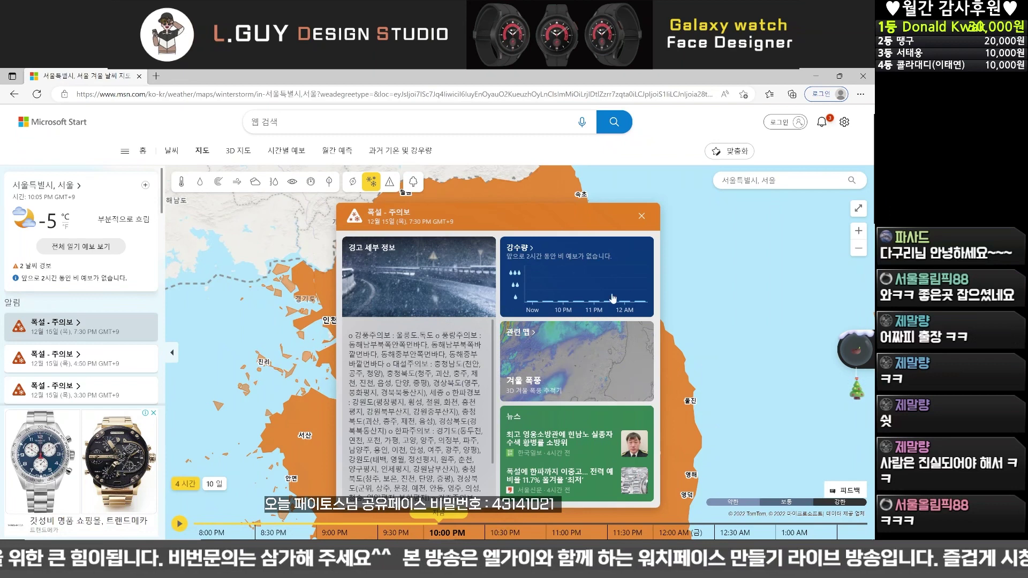
{"action": "key", "text": "Escape"}
{"action": "left_click", "coordinate": [327, 322]}
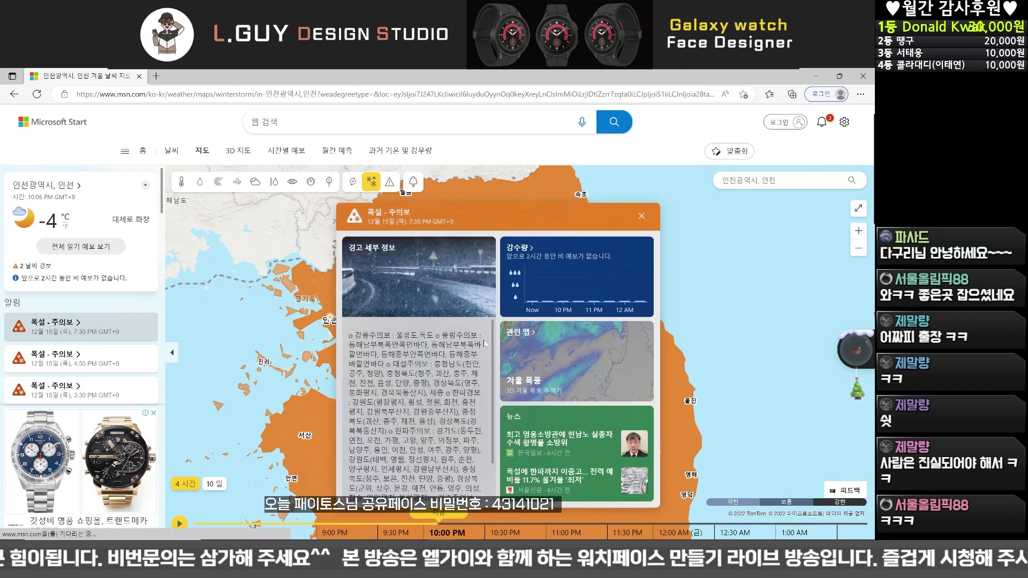
{"action": "left_click", "coordinate": [642, 215]}
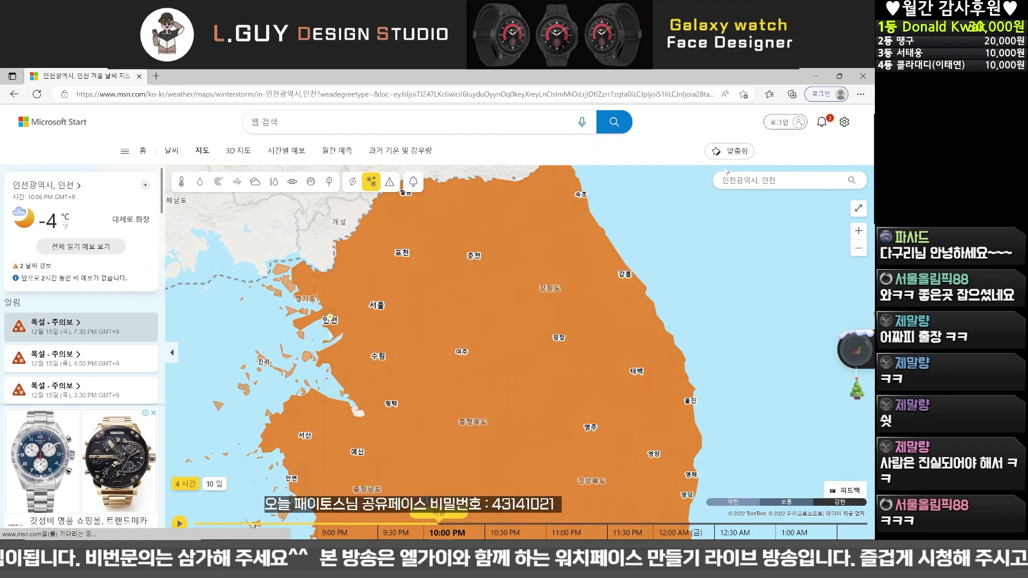
{"action": "left_click", "coordinate": [815, 75]}
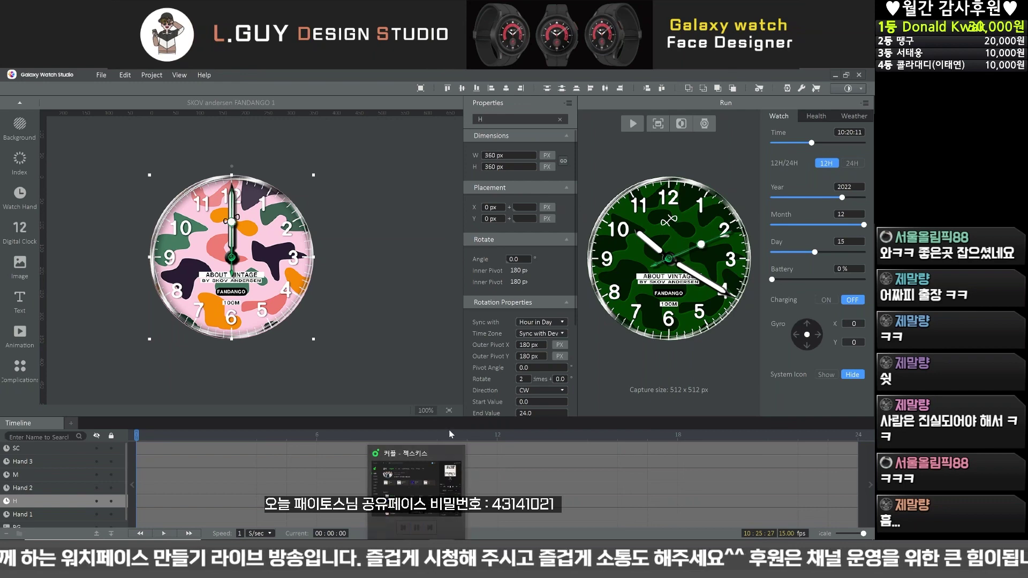
Step: Search Melon for 캔디, play H.O.T.'s Candy, and minimize the player
{"action": "left_click", "coordinate": [429, 481]}
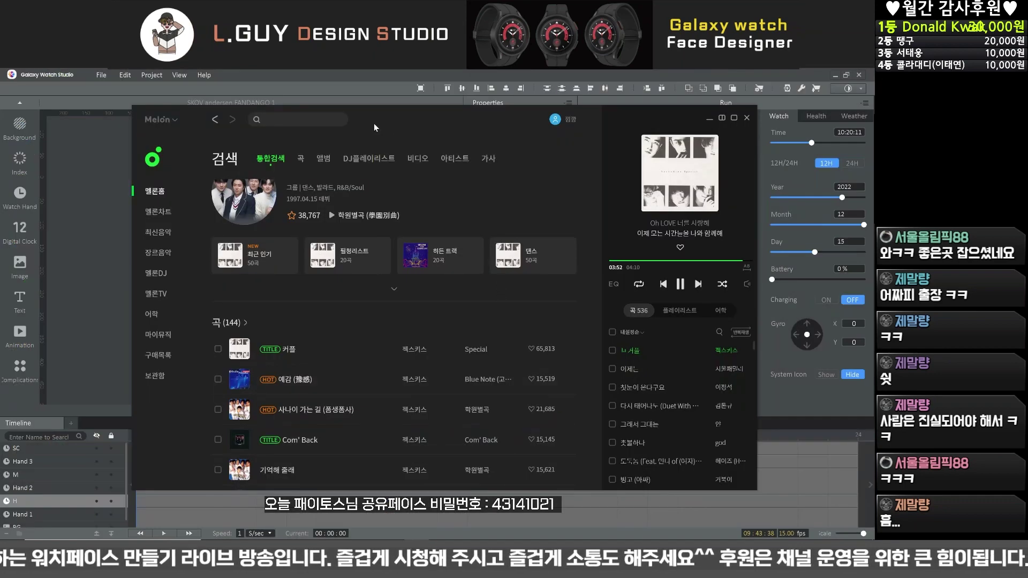
{"action": "left_click", "coordinate": [297, 119]}
{"action": "type", "text": "캔ㄷ"}
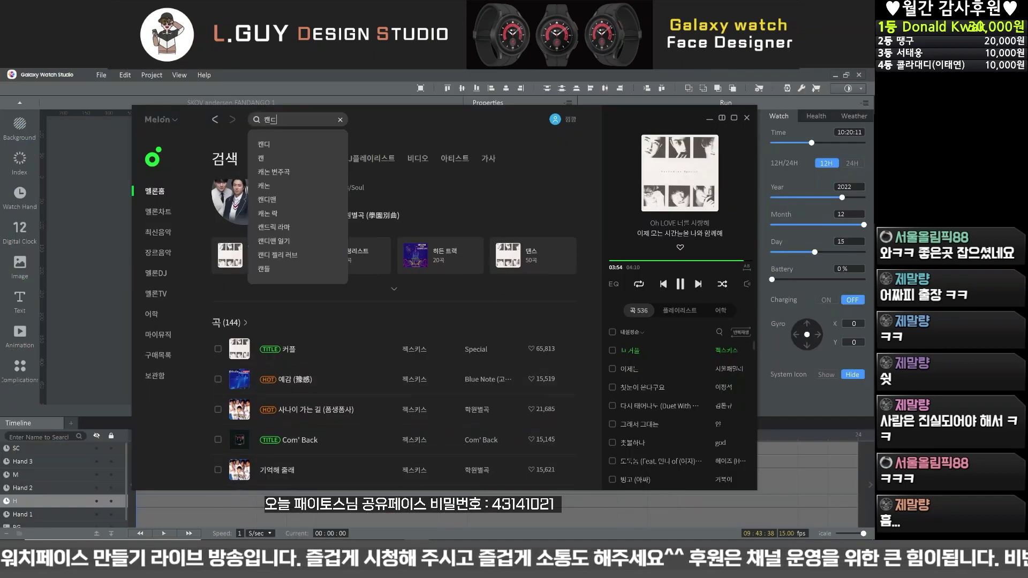
{"action": "left_click", "coordinate": [264, 144]}
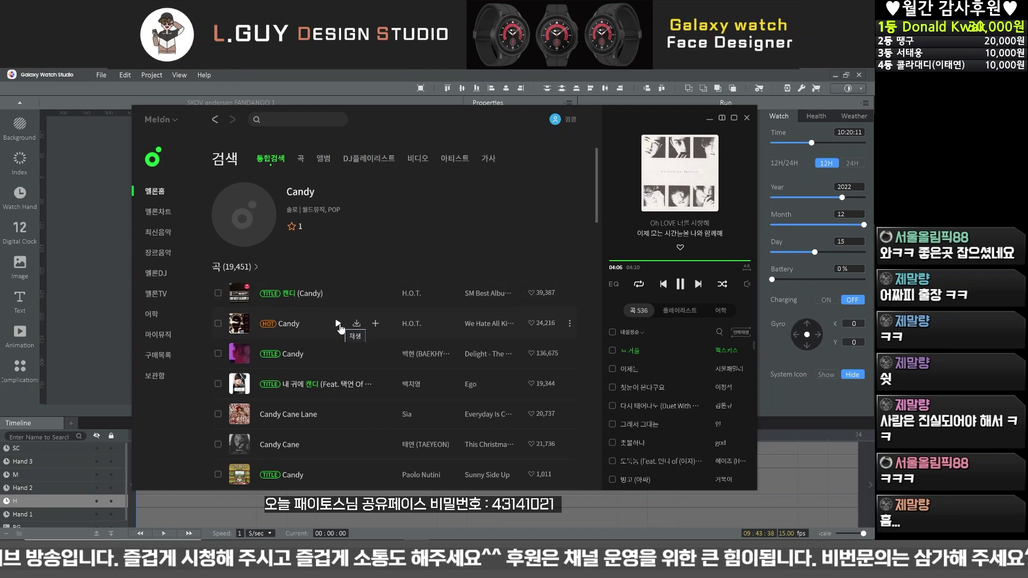
{"action": "left_click", "coordinate": [338, 323]}
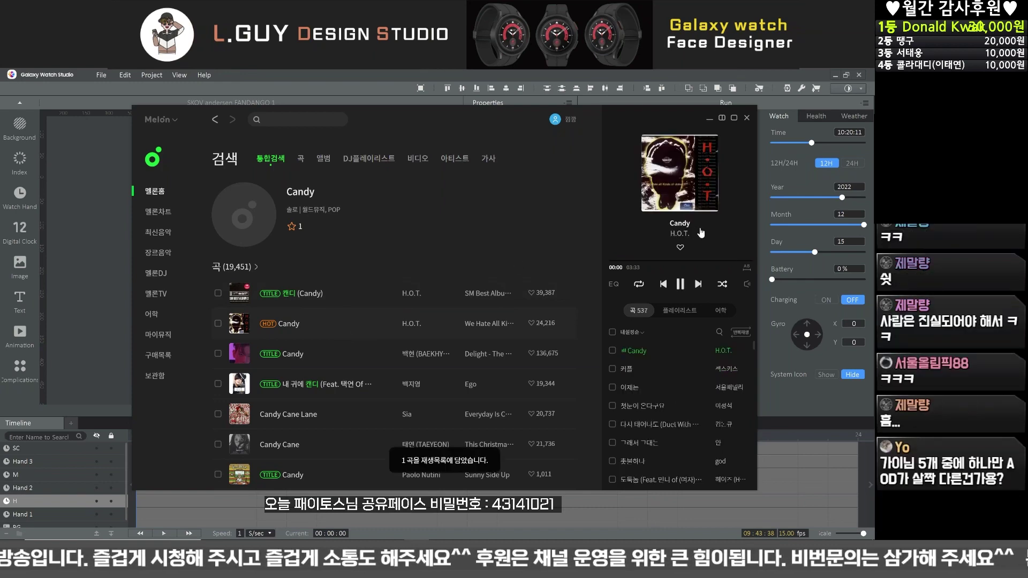
{"action": "left_click", "coordinate": [711, 119]}
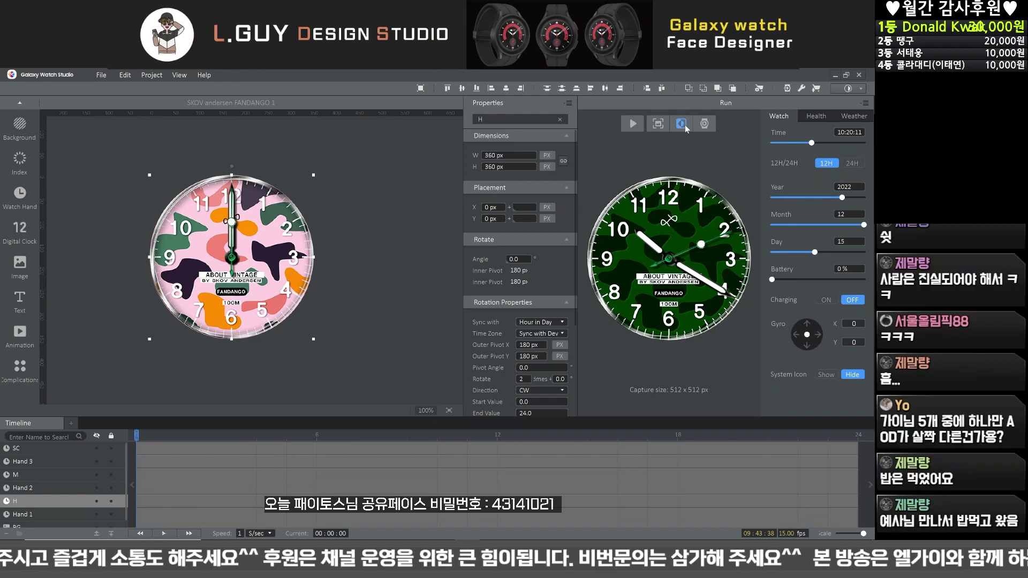
Step: Open SKOV andersen FANDANGO 4 from recent projects and toggle its always-on preview
{"action": "left_click", "coordinate": [847, 88]}
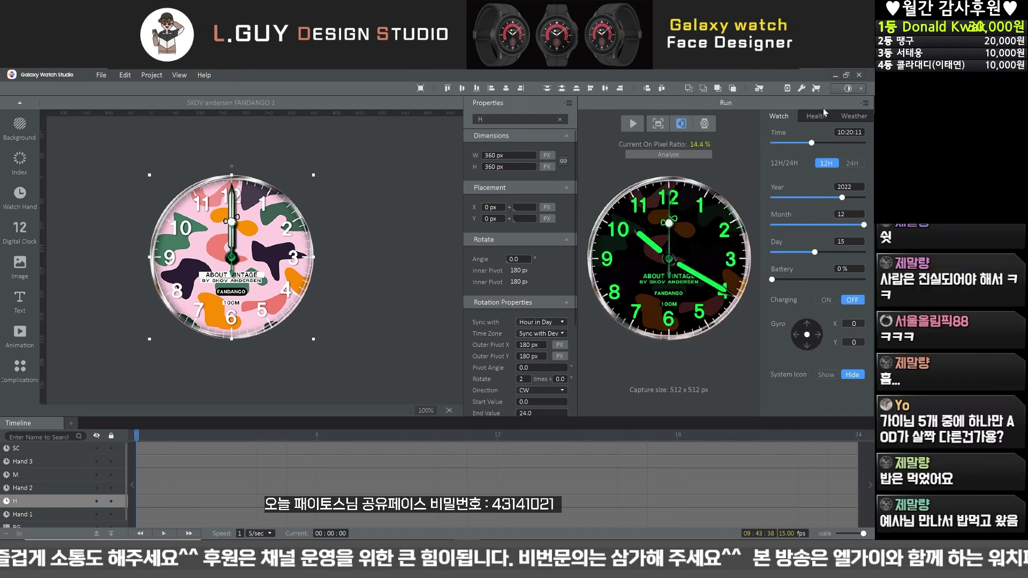
{"action": "left_click", "coordinate": [102, 75]}
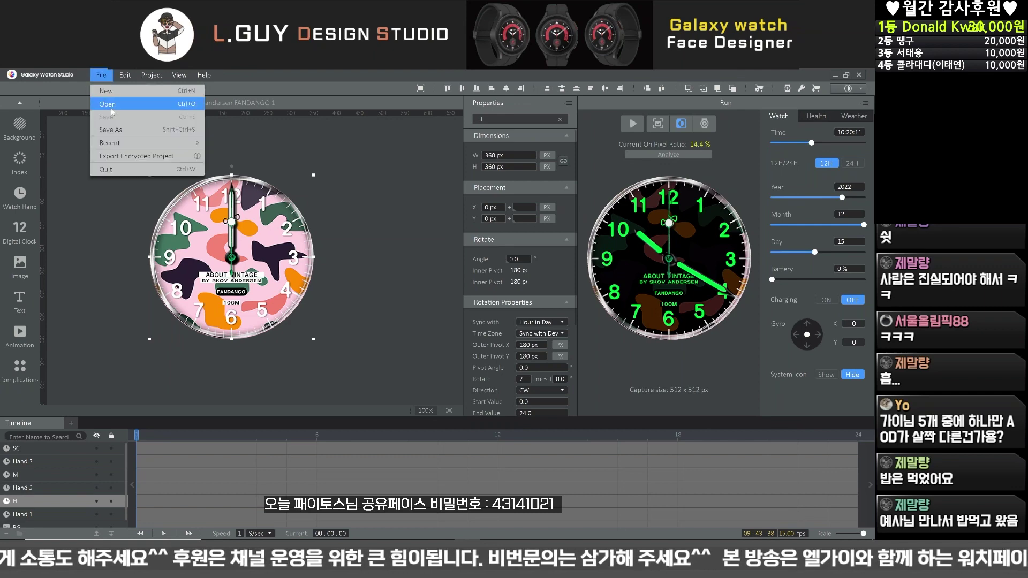
{"action": "mouse_move", "coordinate": [124, 140]}
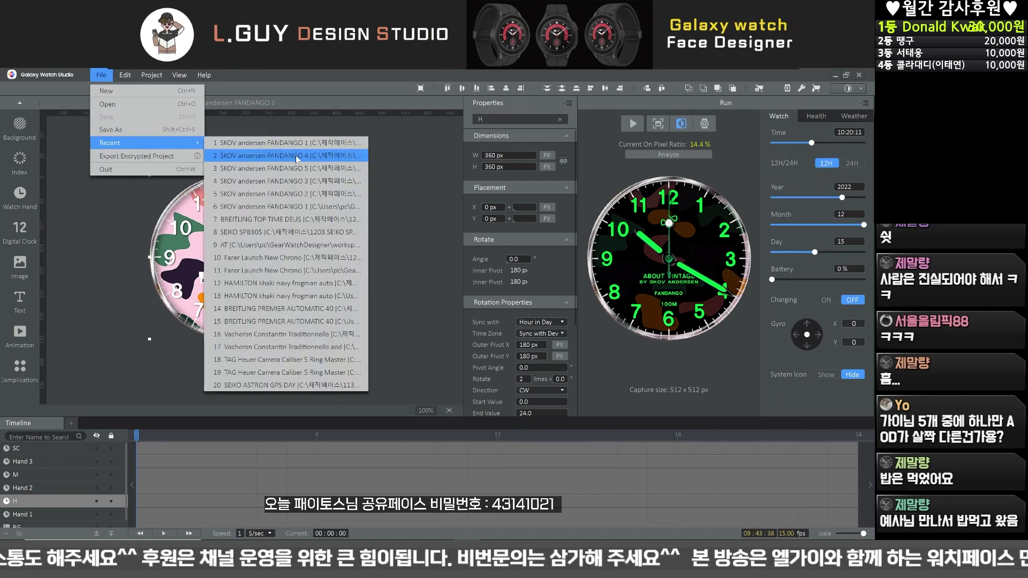
{"action": "key", "text": "Return"}
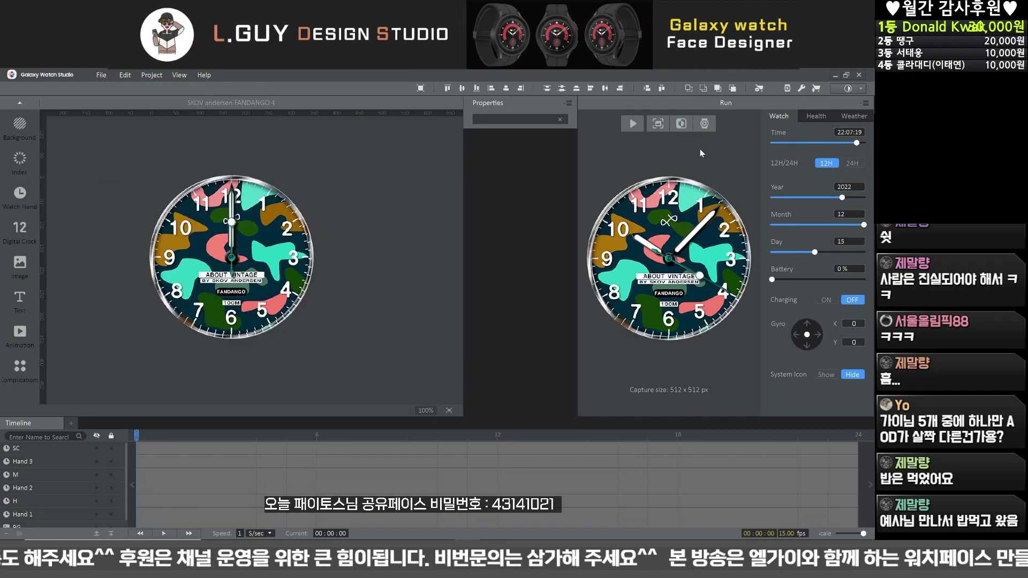
{"action": "left_click", "coordinate": [686, 123]}
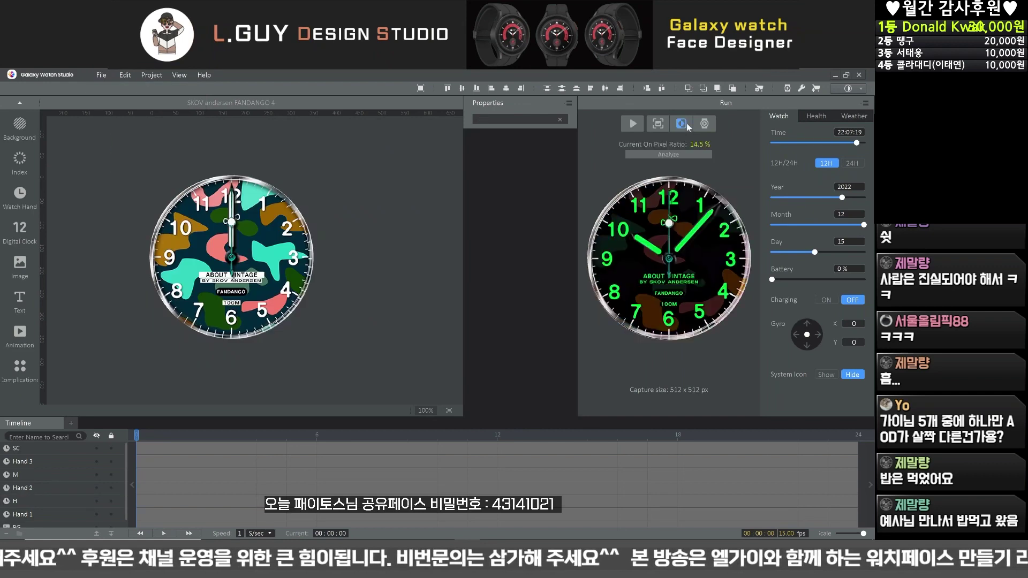
{"action": "left_click", "coordinate": [686, 123]}
Step: Open the SKOV andersen FANDANGO 3 project from recent projects
{"action": "left_click", "coordinate": [110, 76]}
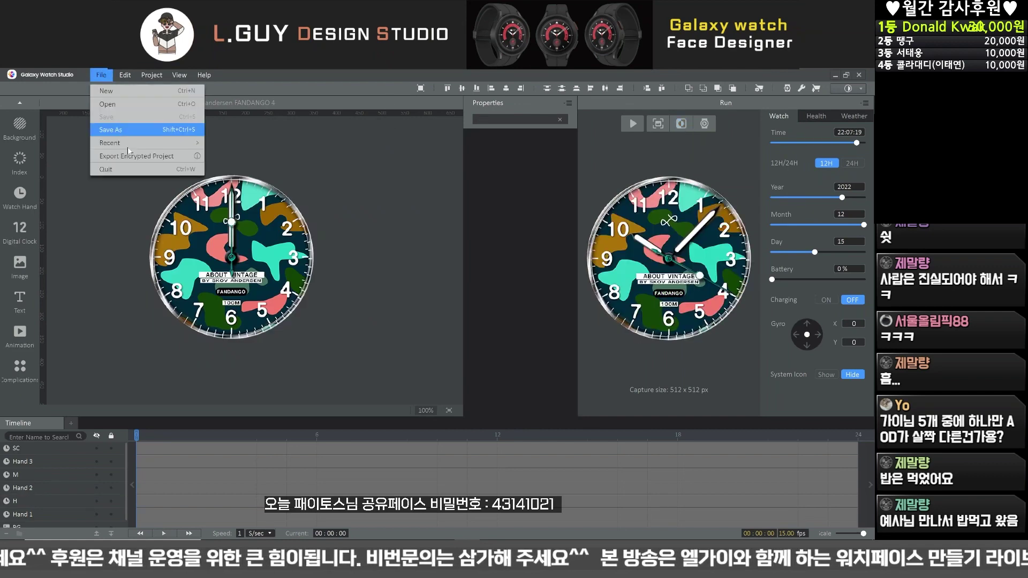
{"action": "mouse_move", "coordinate": [132, 144]}
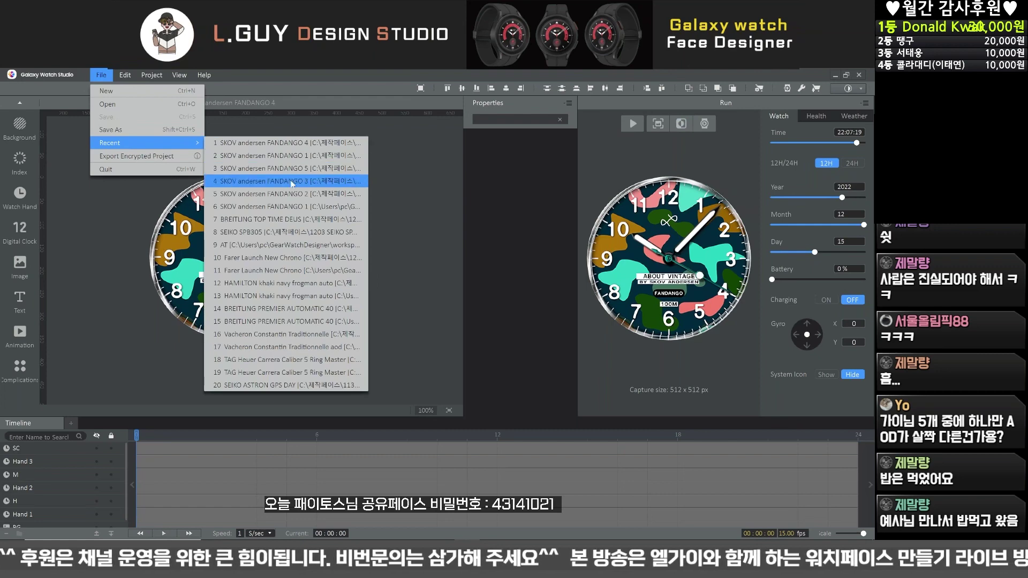
{"action": "key", "text": "Return"}
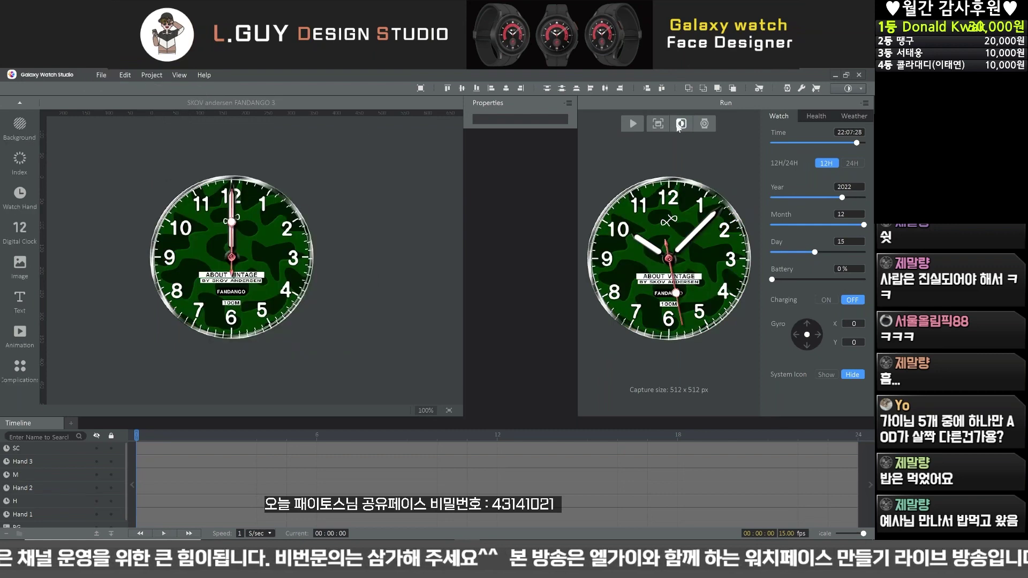
Step: Preview FANDANGO 3 in always-on mode, then open FANDANGO 2 and toggle its always-on preview
{"action": "left_click", "coordinate": [679, 124]}
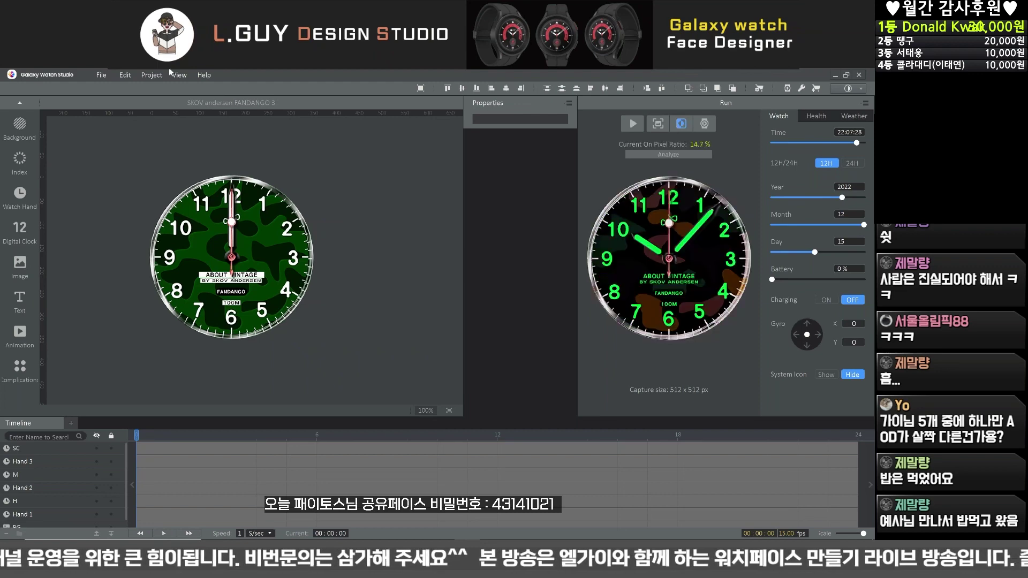
{"action": "left_click", "coordinate": [104, 75]}
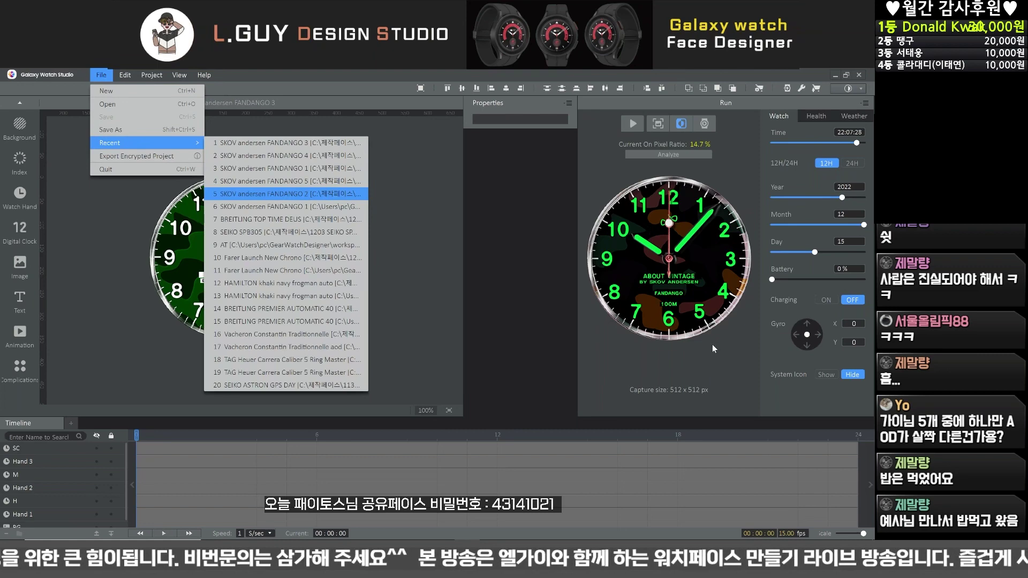
{"action": "key", "text": "Return"}
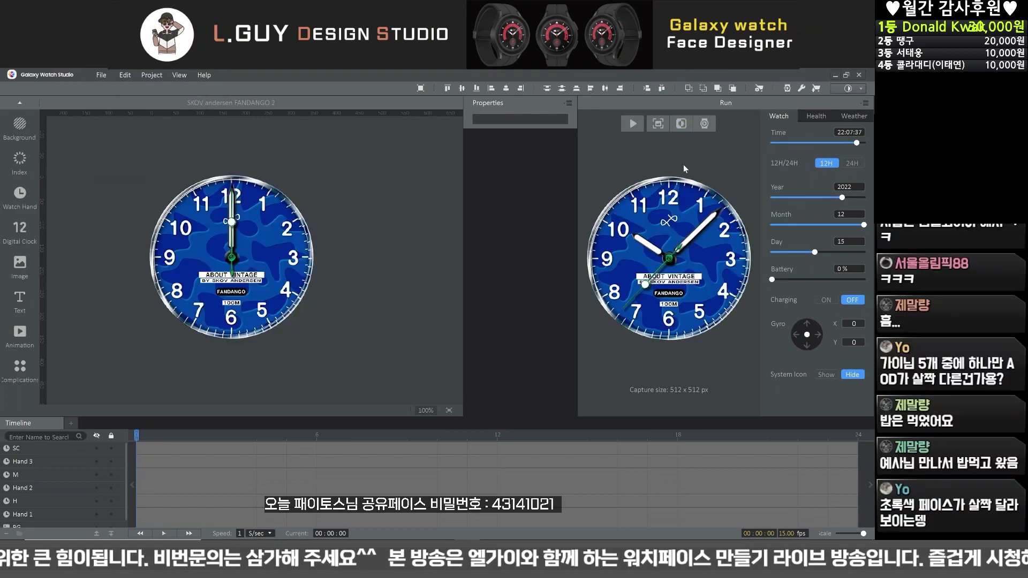
{"action": "left_click", "coordinate": [676, 128]}
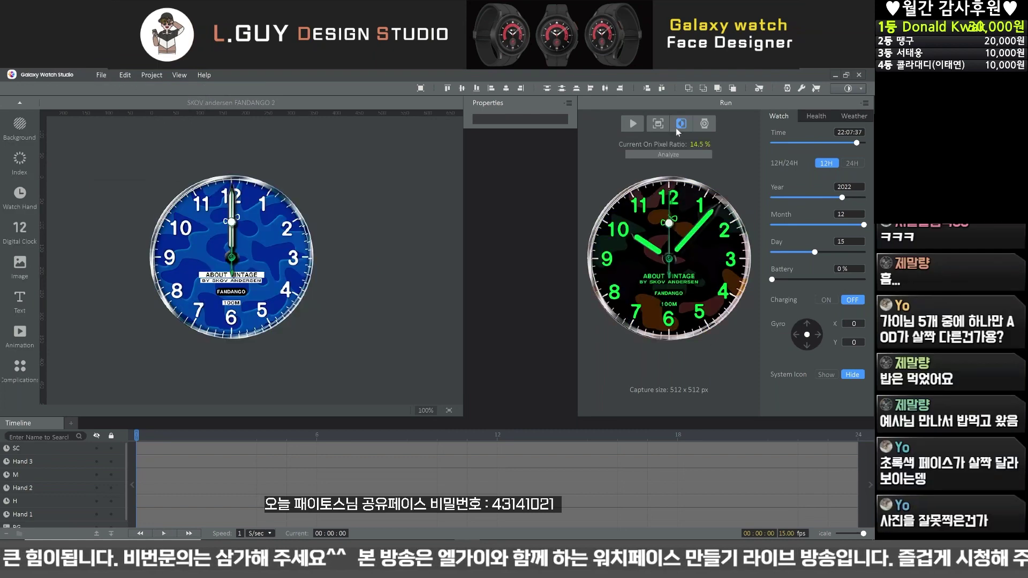
{"action": "left_click", "coordinate": [675, 127]}
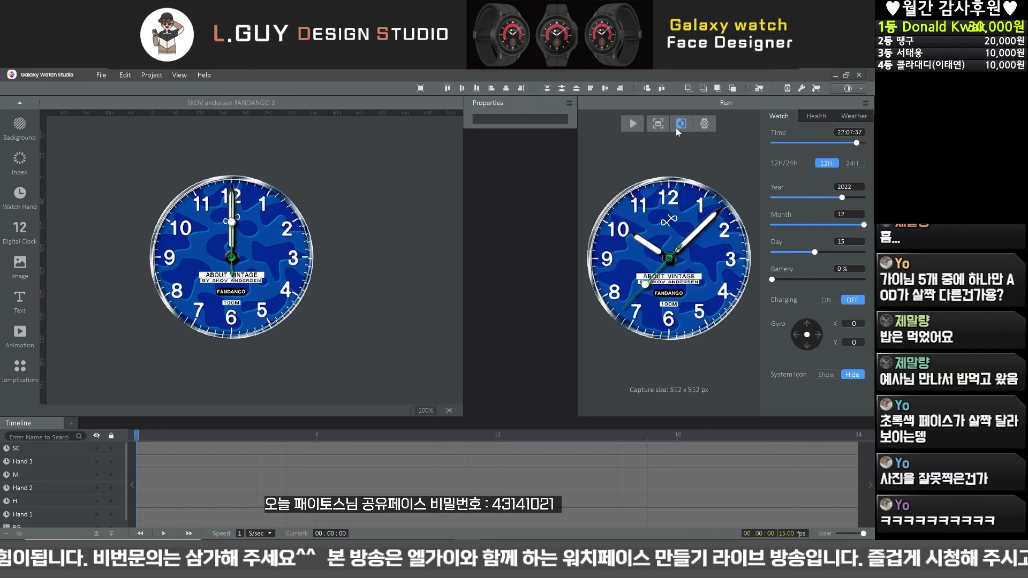
{"action": "left_click", "coordinate": [675, 128]}
{"action": "left_click", "coordinate": [680, 124]}
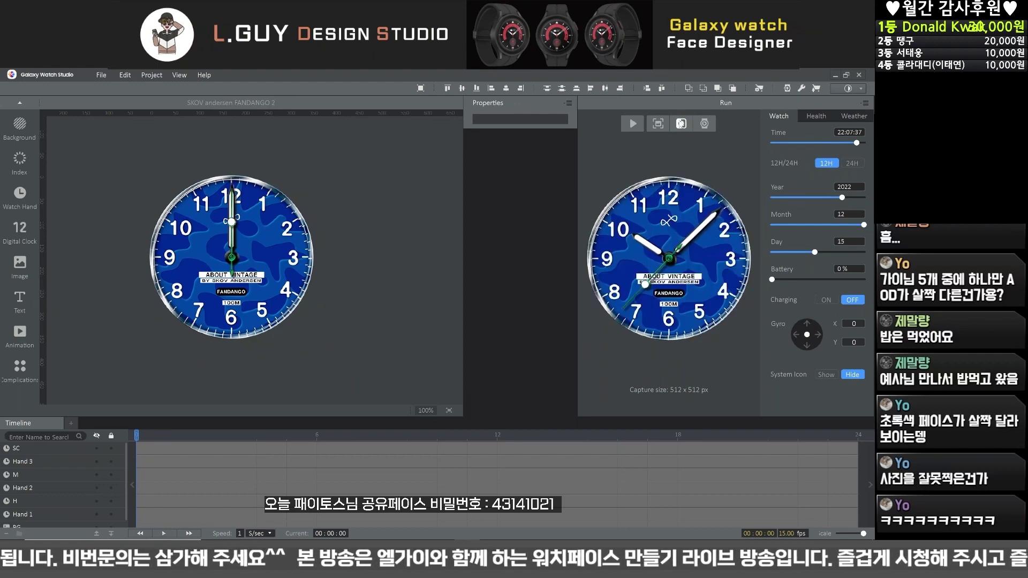
{"action": "left_click", "coordinate": [680, 124]}
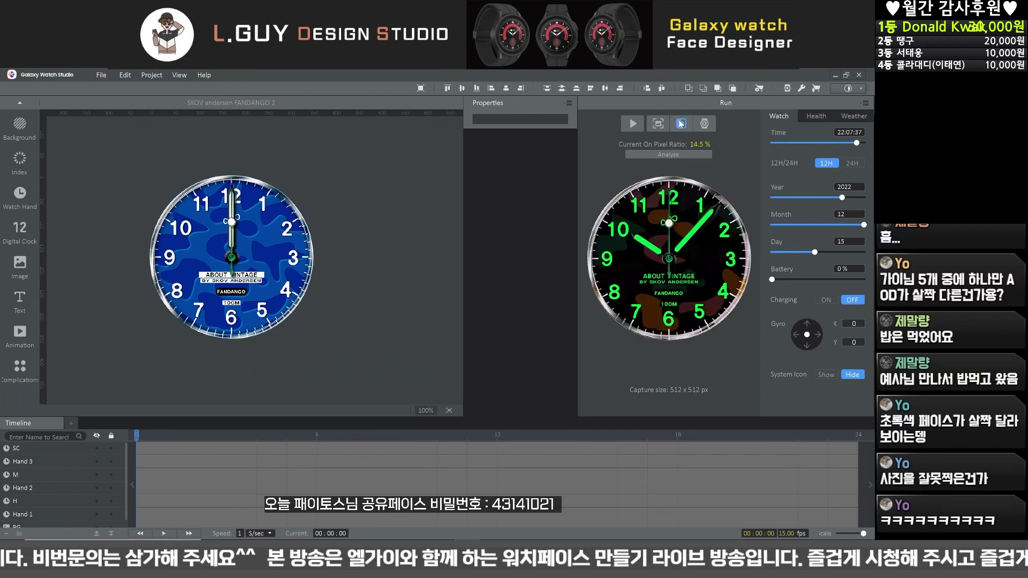
{"action": "left_click", "coordinate": [681, 124]}
{"action": "left_click", "coordinate": [680, 124]}
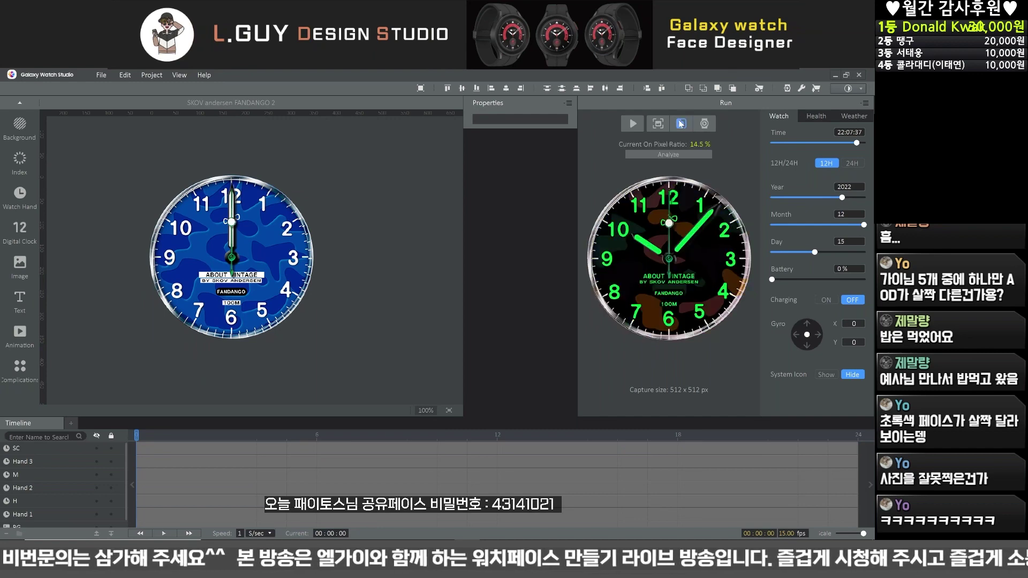
{"action": "left_click", "coordinate": [680, 124]}
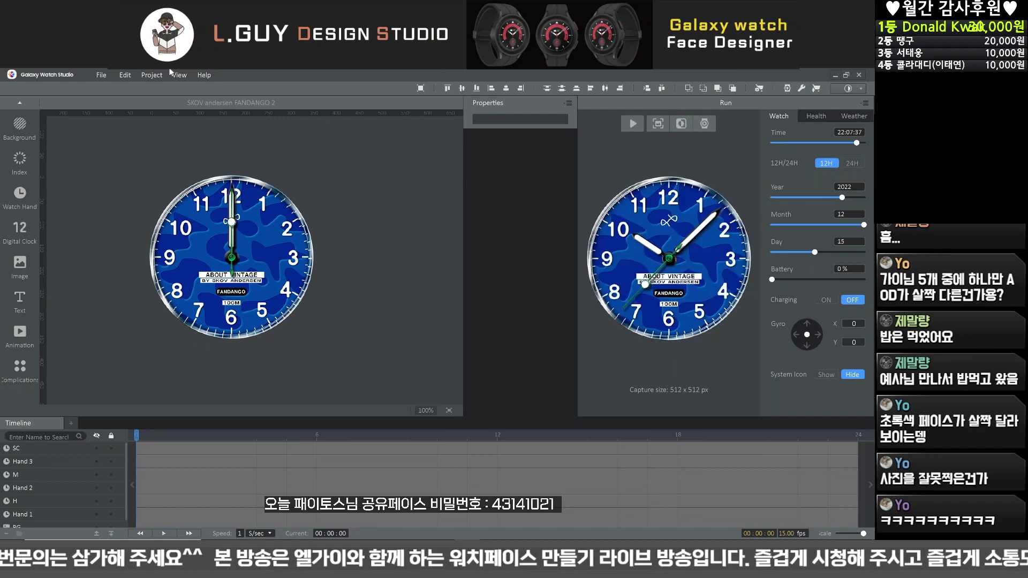
Step: Open FANDANGO 5, check its pink always-on preview, then go to the Naver cafe home
{"action": "left_click", "coordinate": [101, 74]}
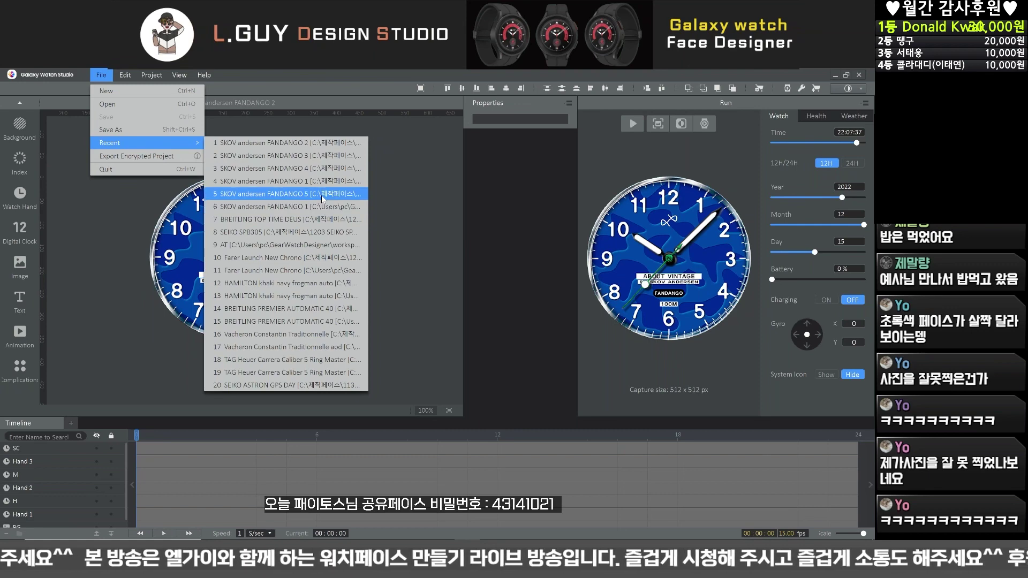
{"action": "key", "text": "Return"}
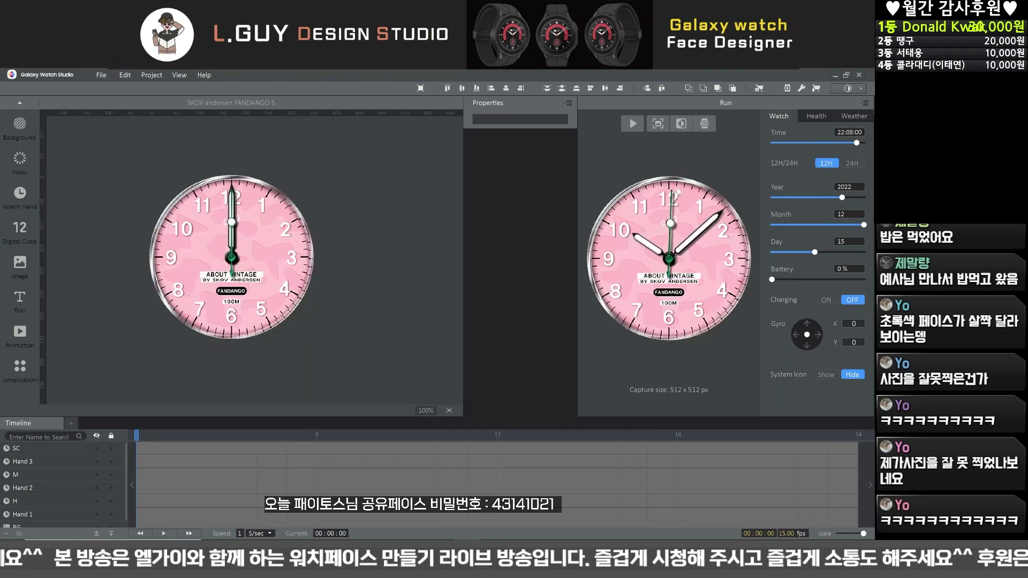
{"action": "left_click", "coordinate": [681, 123]}
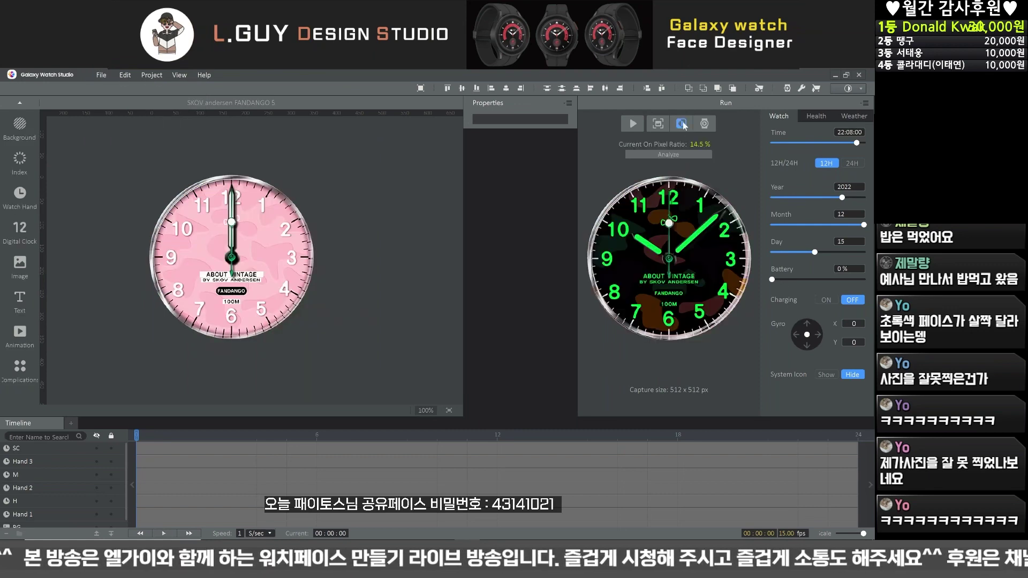
{"action": "left_click", "coordinate": [683, 125]}
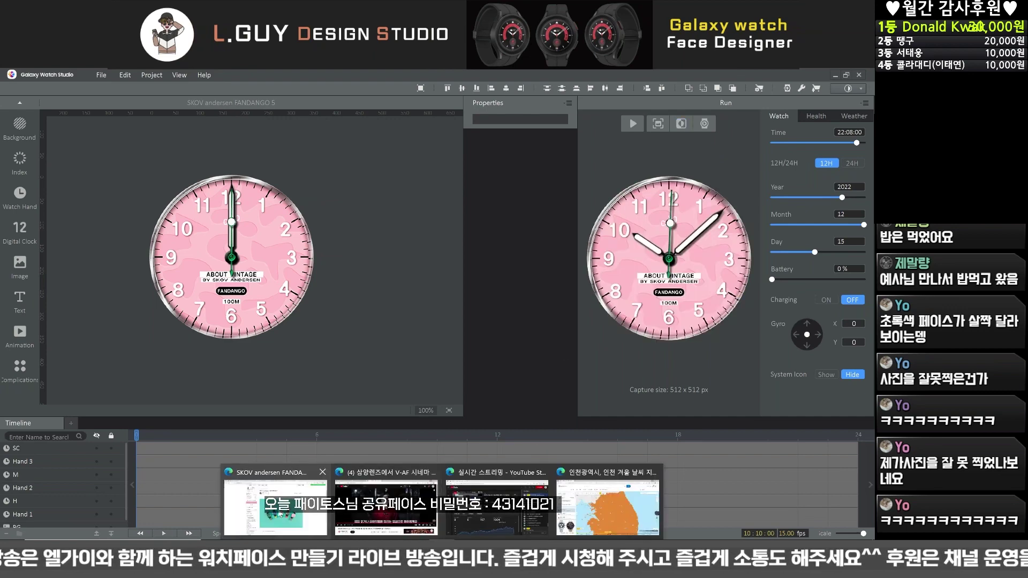
{"action": "left_click", "coordinate": [276, 490]}
{"action": "left_click", "coordinate": [475, 199]}
Step: Read a member's ROLEX vintage blue face post, then return to the post list
{"action": "scroll", "coordinate": [614, 324], "scroll_direction": "down", "scroll_amount": 5}
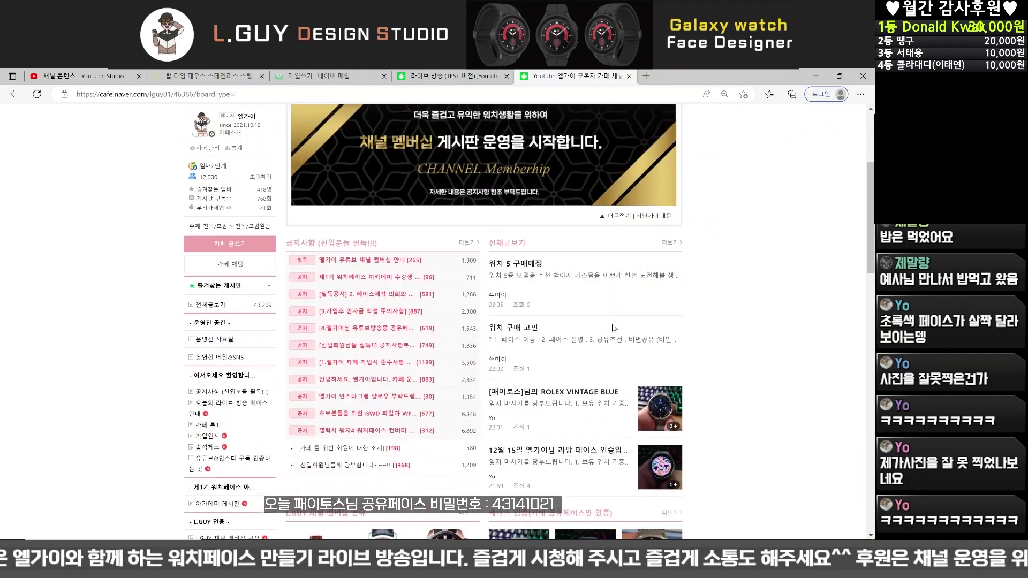
{"action": "left_click", "coordinate": [584, 325]}
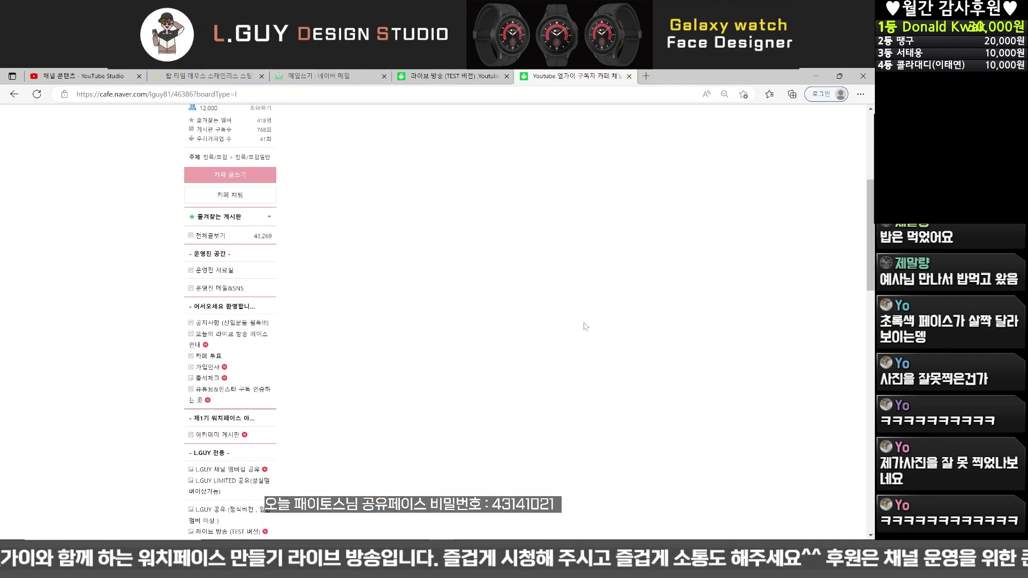
{"action": "scroll", "coordinate": [586, 326], "scroll_direction": "down", "scroll_amount": 6}
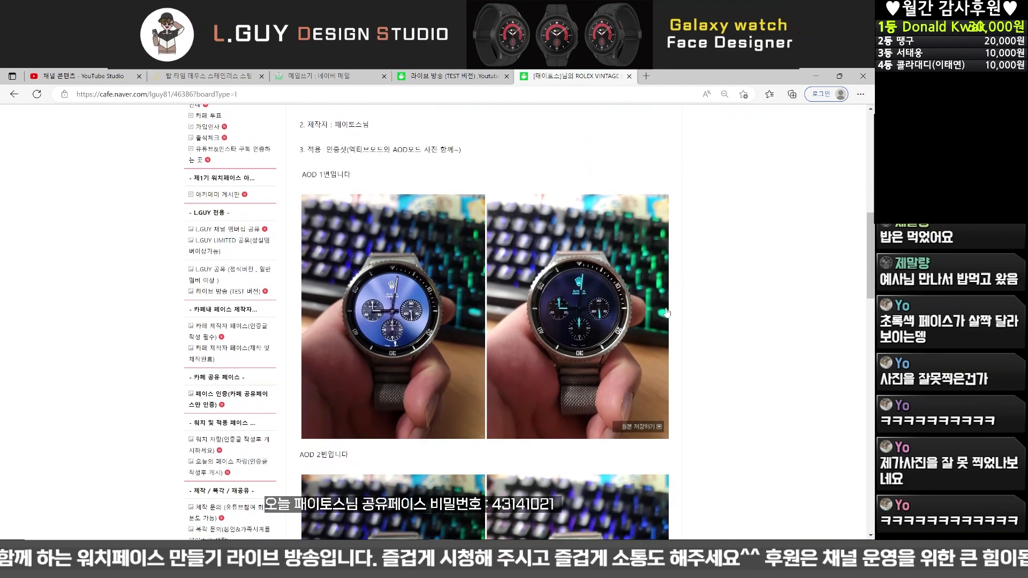
{"action": "scroll", "coordinate": [666, 312], "scroll_direction": "down", "scroll_amount": 4}
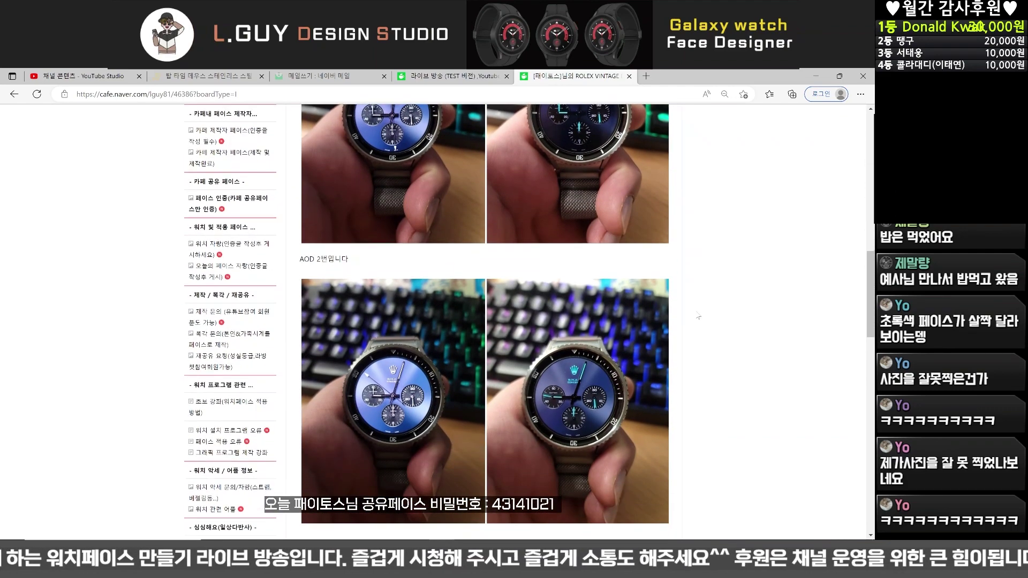
{"action": "scroll", "coordinate": [482, 322], "scroll_direction": "down", "scroll_amount": 3}
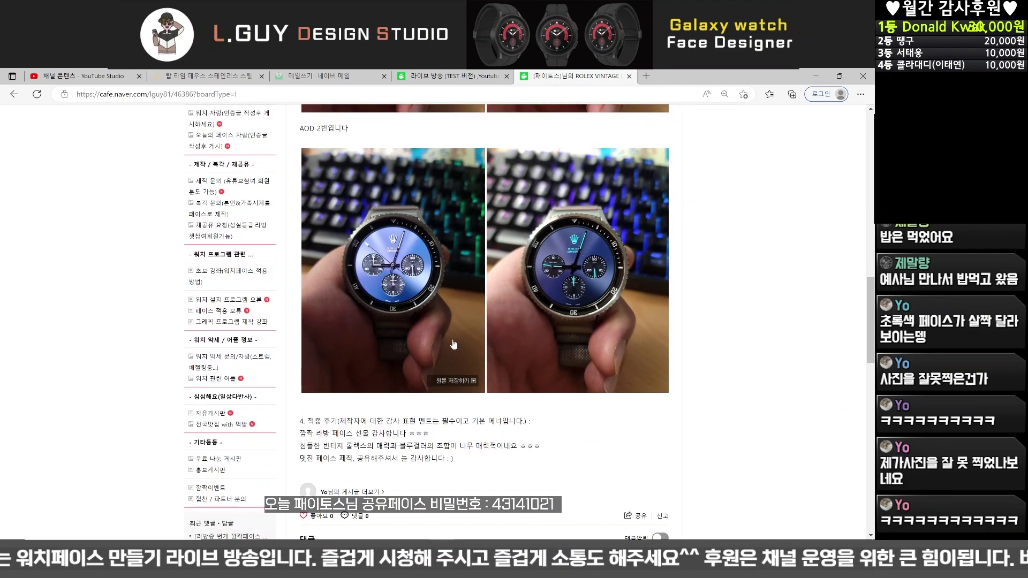
{"action": "scroll", "coordinate": [465, 332], "scroll_direction": "down", "scroll_amount": 1}
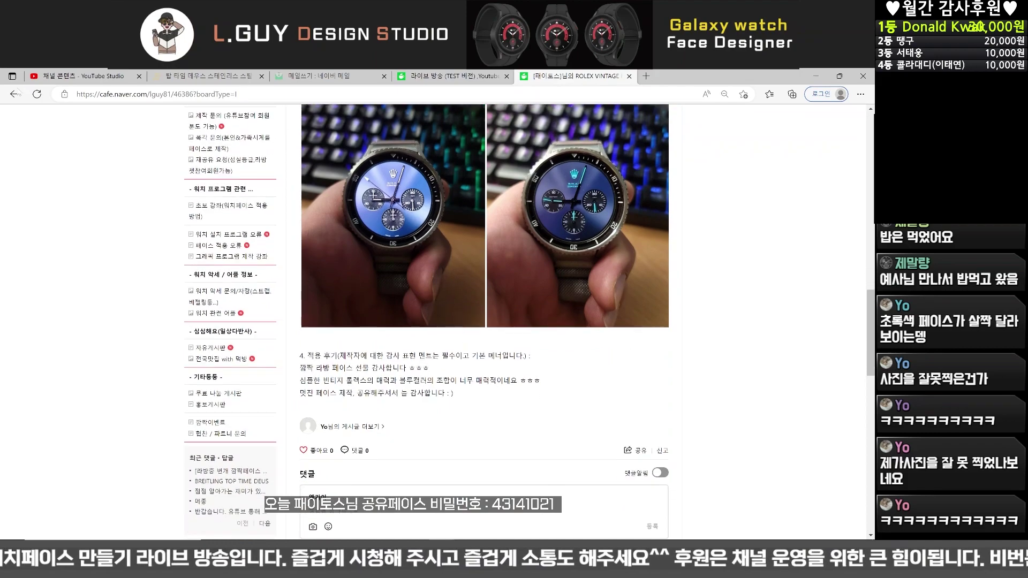
{"action": "left_click", "coordinate": [13, 94]}
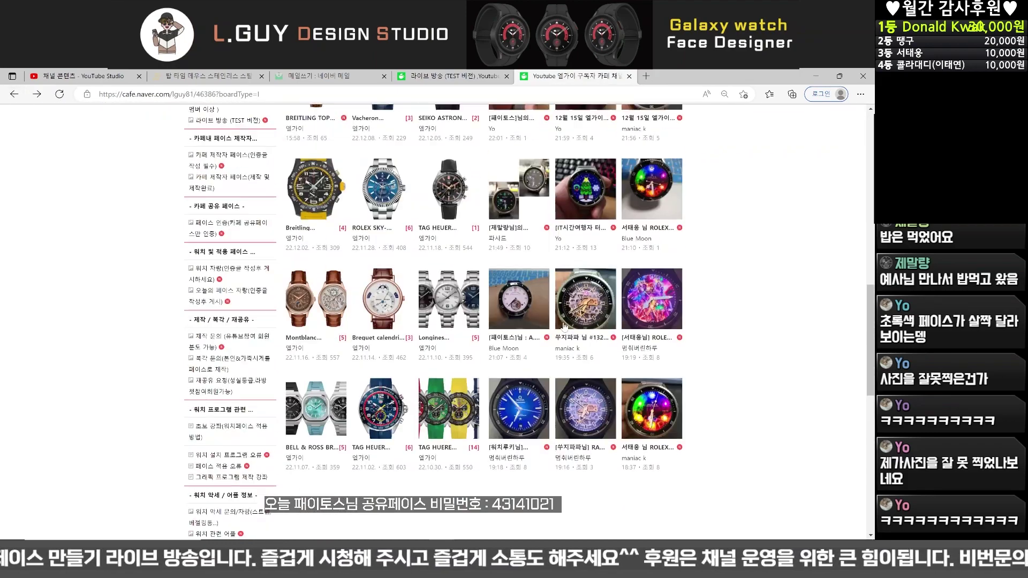
Step: Open the December 15 watch-face post and browse its photos forward to the last and back
{"action": "scroll", "coordinate": [564, 327], "scroll_direction": "up", "scroll_amount": 2}
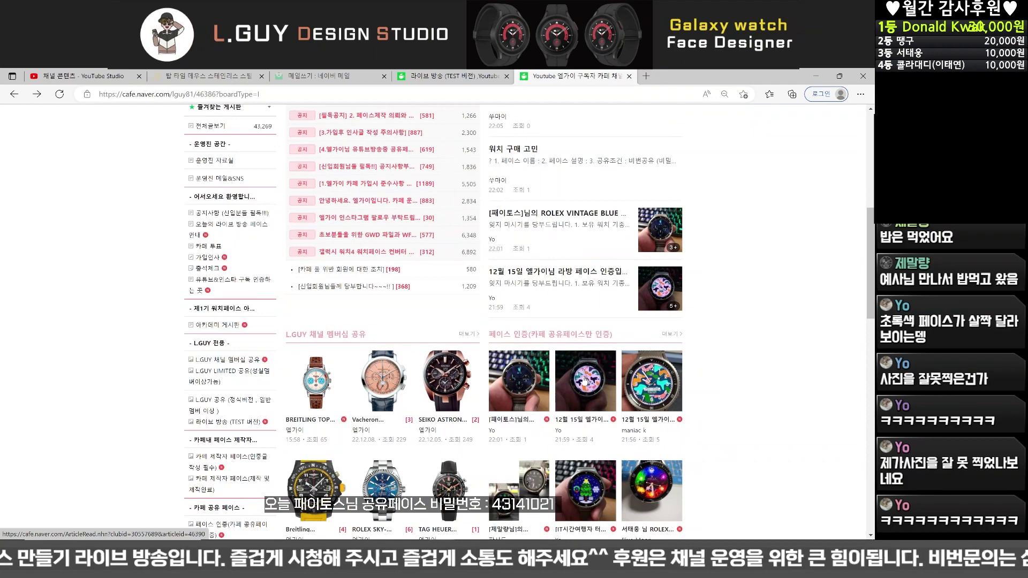
{"action": "left_click", "coordinate": [585, 381]}
{"action": "scroll", "coordinate": [489, 320], "scroll_direction": "down", "scroll_amount": 5}
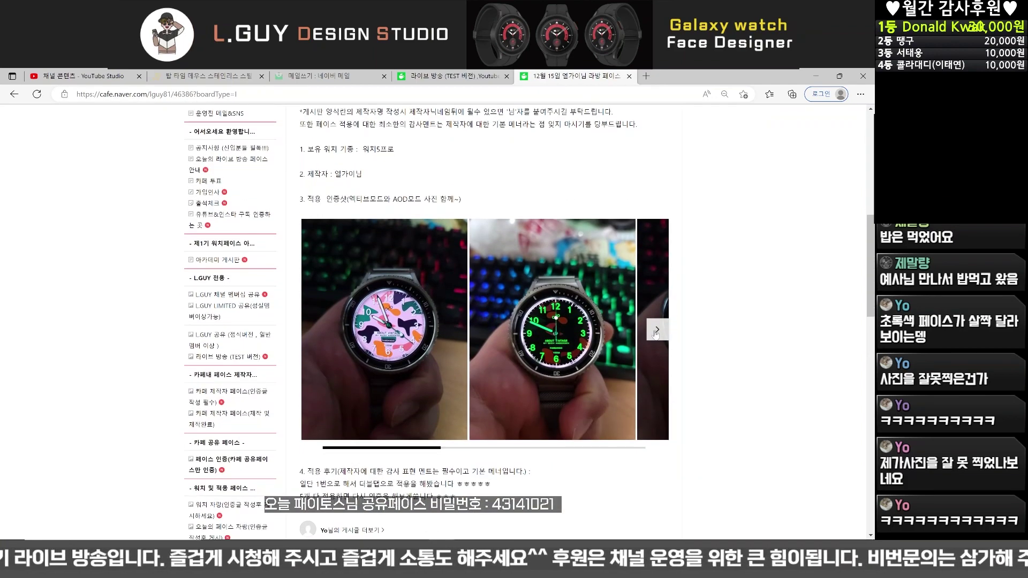
{"action": "left_click", "coordinate": [657, 331]}
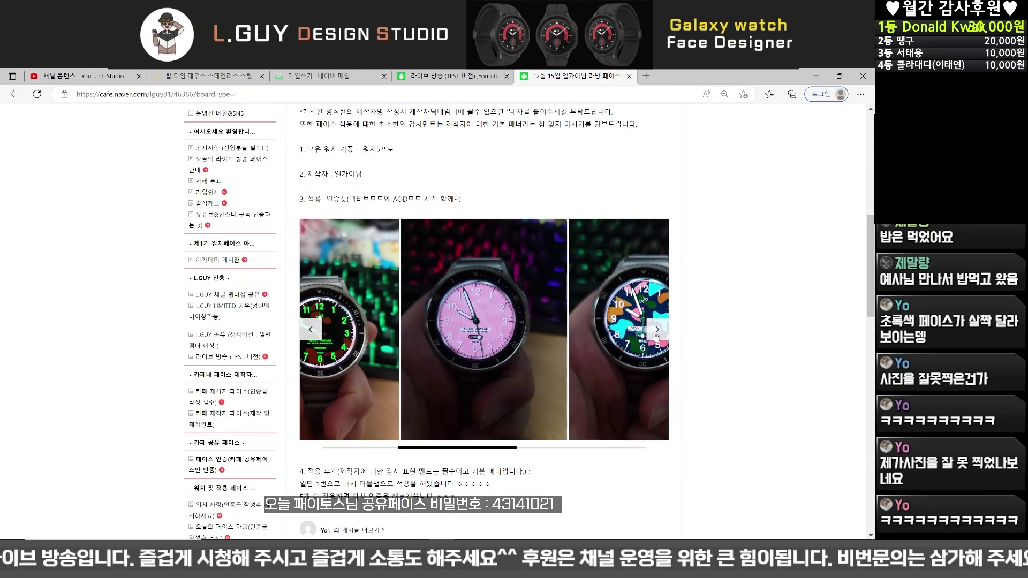
{"action": "left_click", "coordinate": [656, 331]}
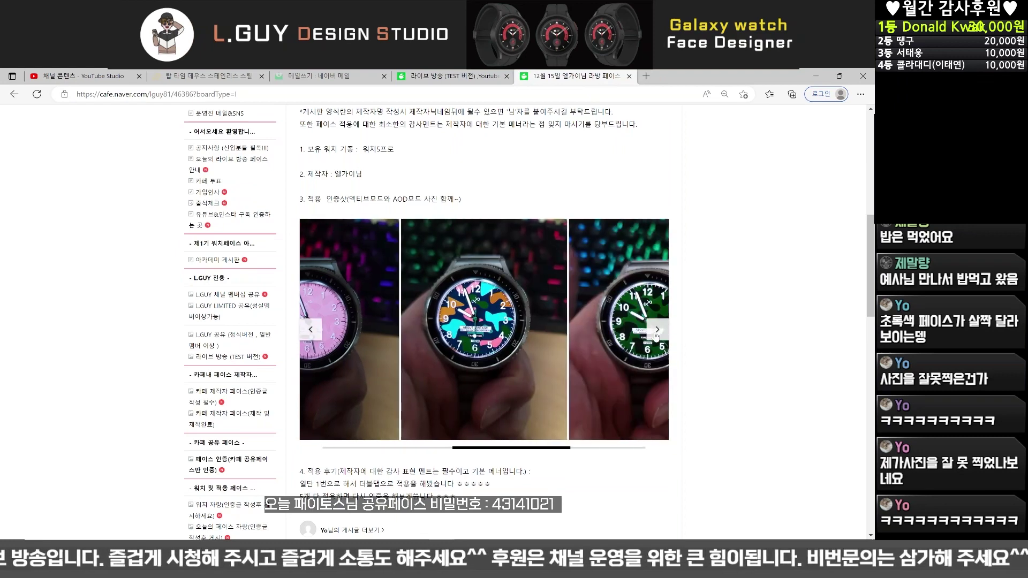
{"action": "left_click", "coordinate": [656, 331]}
{"action": "left_click", "coordinate": [656, 331]}
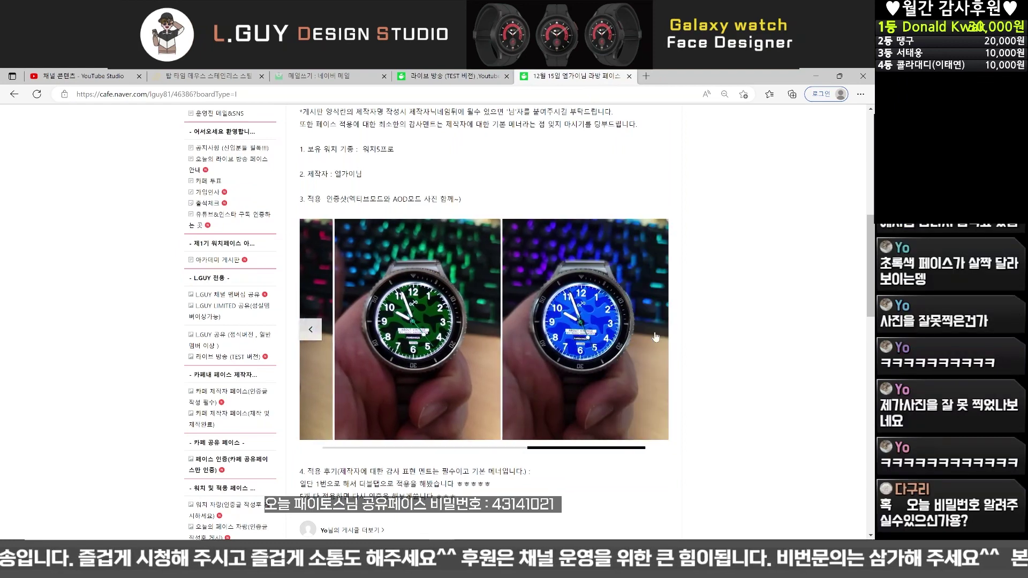
{"action": "left_click", "coordinate": [307, 328]}
{"action": "left_click", "coordinate": [307, 328]}
{"action": "left_click", "coordinate": [307, 328]}
{"action": "left_click", "coordinate": [308, 329]}
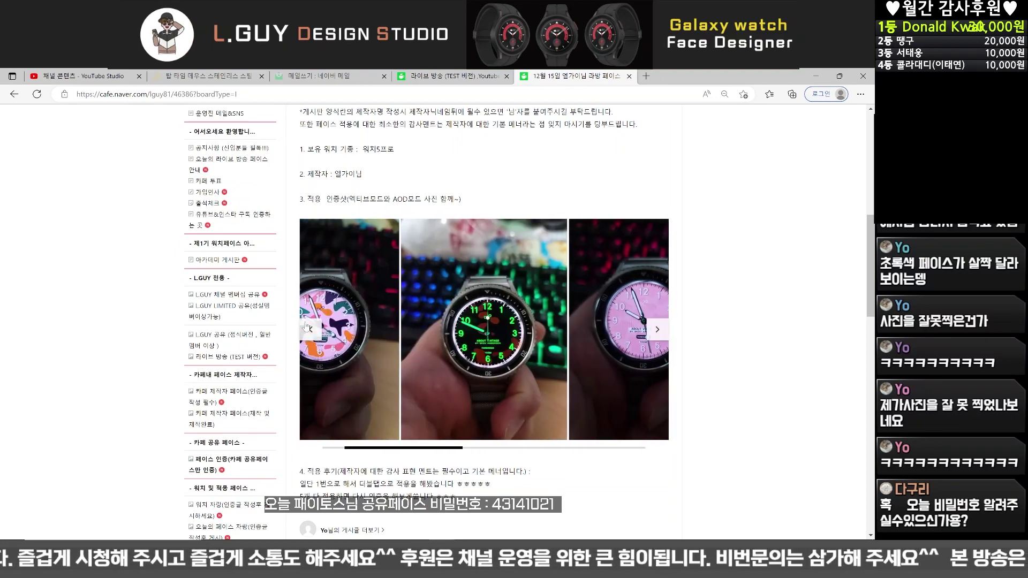
{"action": "left_click", "coordinate": [308, 328]}
Step: Return to the cafe's main page, scroll it, and switch back to Galaxy Watch Studio
{"action": "left_click", "coordinate": [13, 94]}
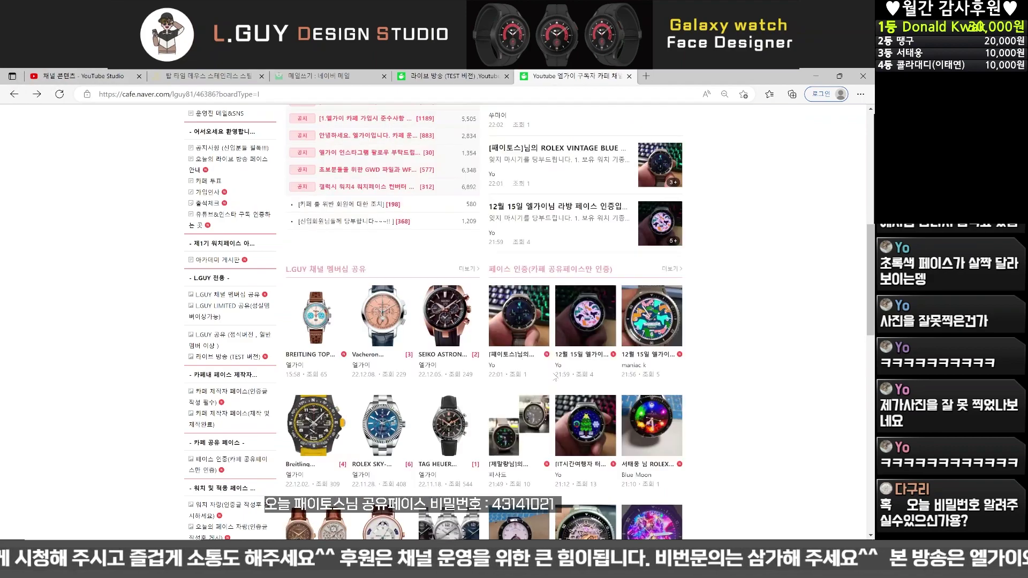
{"action": "scroll", "coordinate": [554, 378], "scroll_direction": "down", "scroll_amount": 1}
{"action": "scroll", "coordinate": [554, 377], "scroll_direction": "down", "scroll_amount": 1}
{"action": "scroll", "coordinate": [554, 378], "scroll_direction": "up", "scroll_amount": 5}
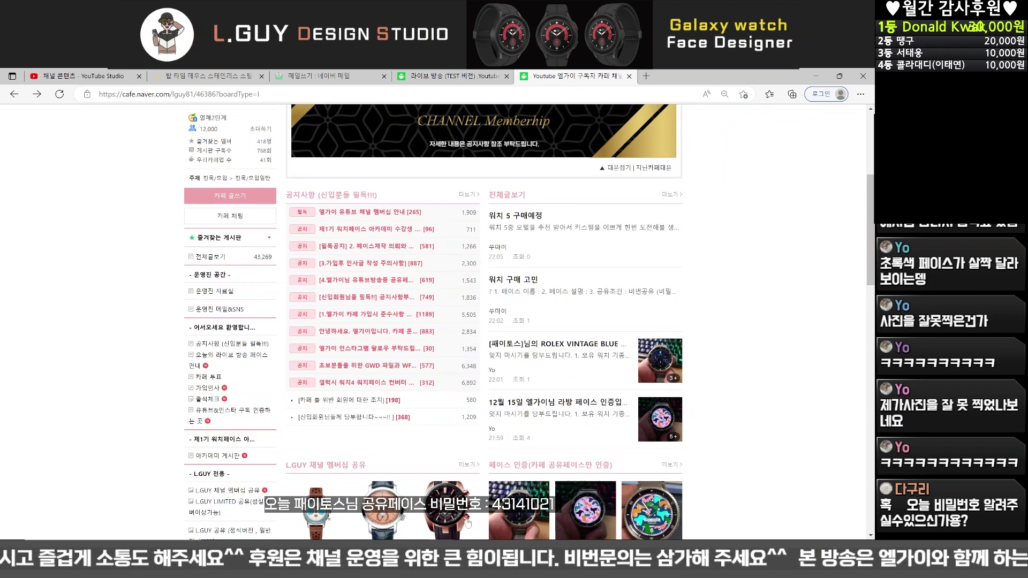
{"action": "key", "text": "alt+Tab"}
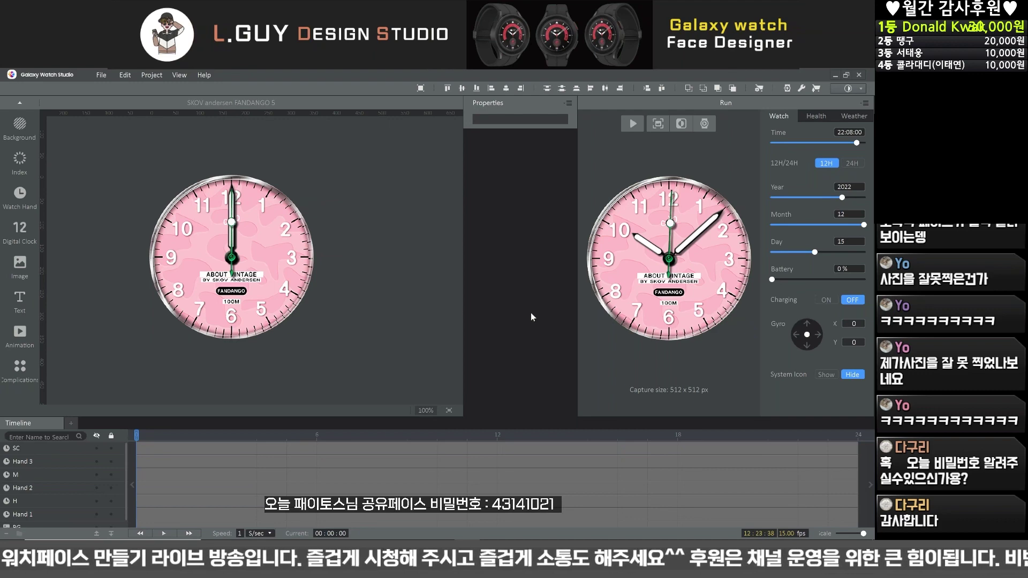
Step: Scroll through the Melon player's list, then hide the player again
{"action": "key", "text": "alt+Tab"}
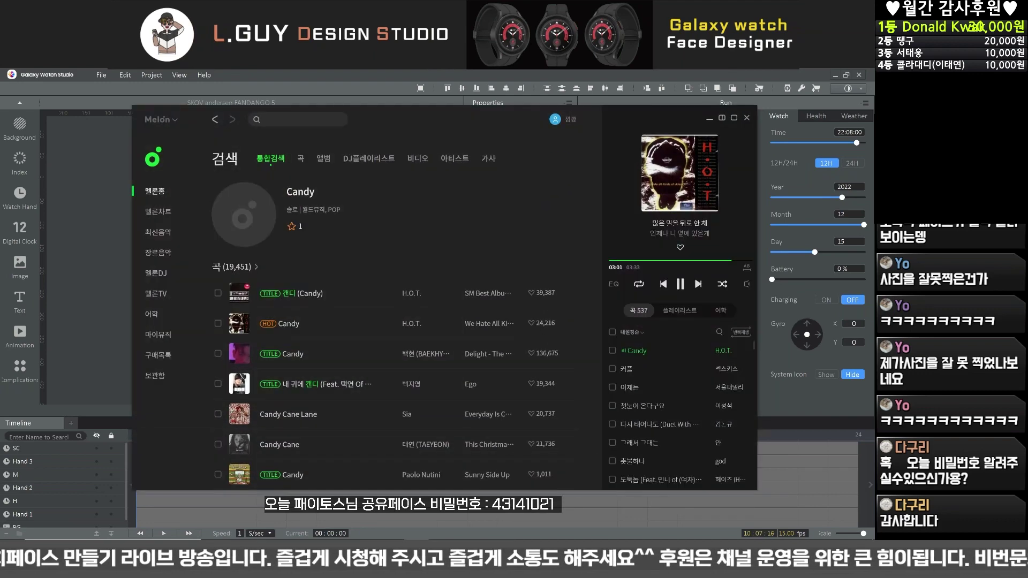
{"action": "scroll", "coordinate": [698, 413], "scroll_direction": "down", "scroll_amount": 1}
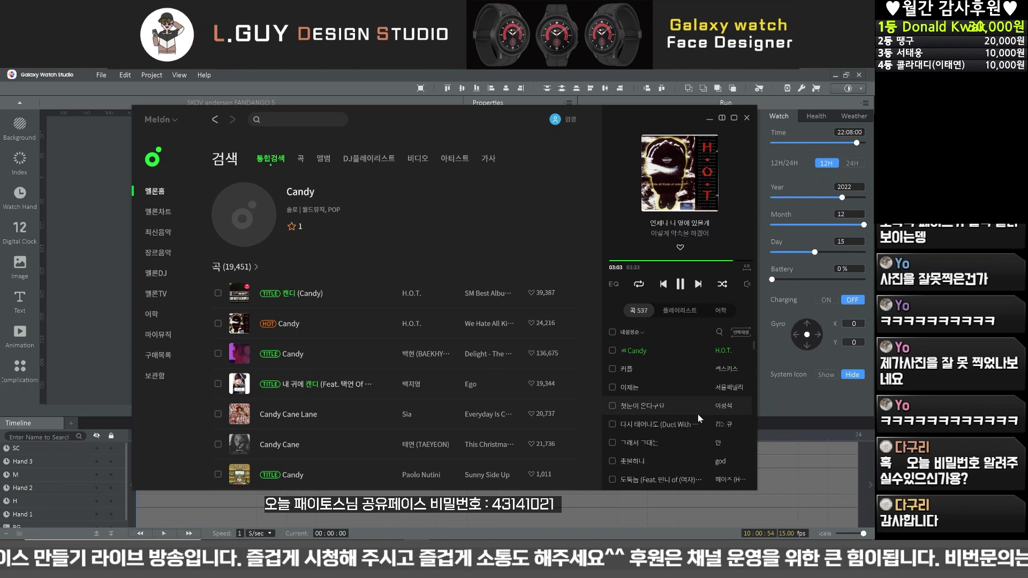
{"action": "scroll", "coordinate": [699, 418], "scroll_direction": "down", "scroll_amount": 2}
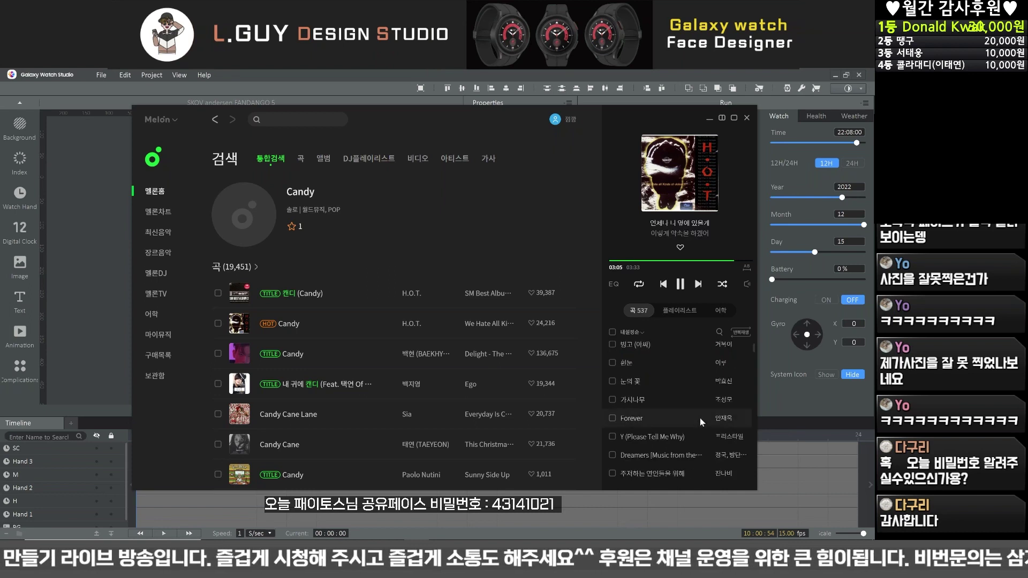
{"action": "scroll", "coordinate": [700, 420], "scroll_direction": "down", "scroll_amount": 3}
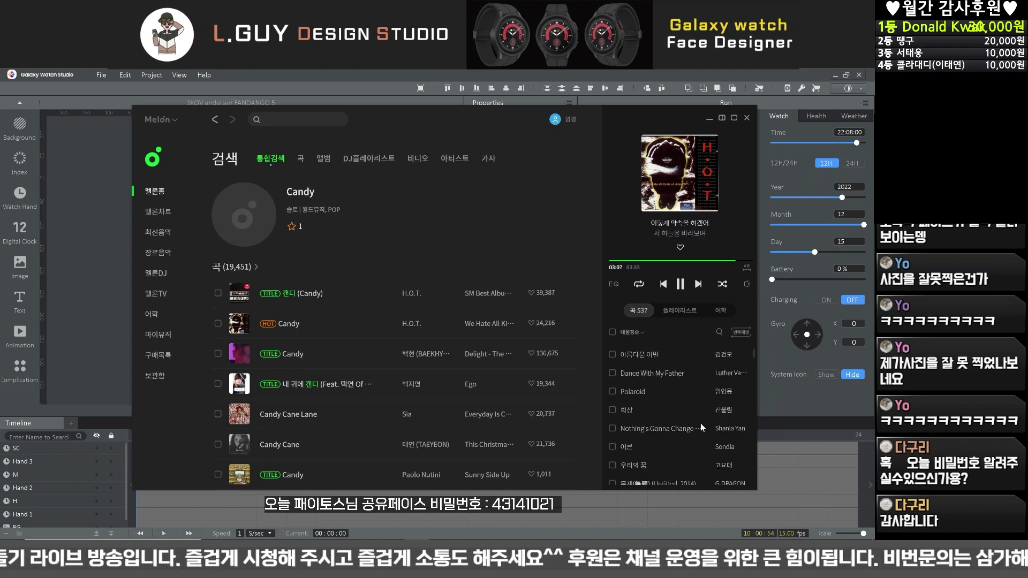
{"action": "scroll", "coordinate": [705, 419], "scroll_direction": "down", "scroll_amount": 3}
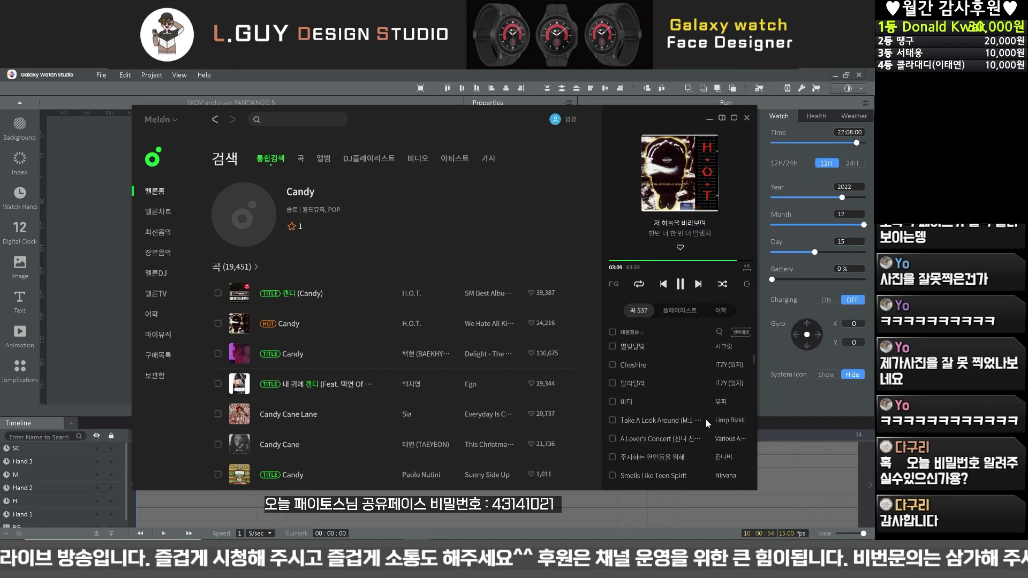
{"action": "scroll", "coordinate": [705, 419], "scroll_direction": "down", "scroll_amount": 3}
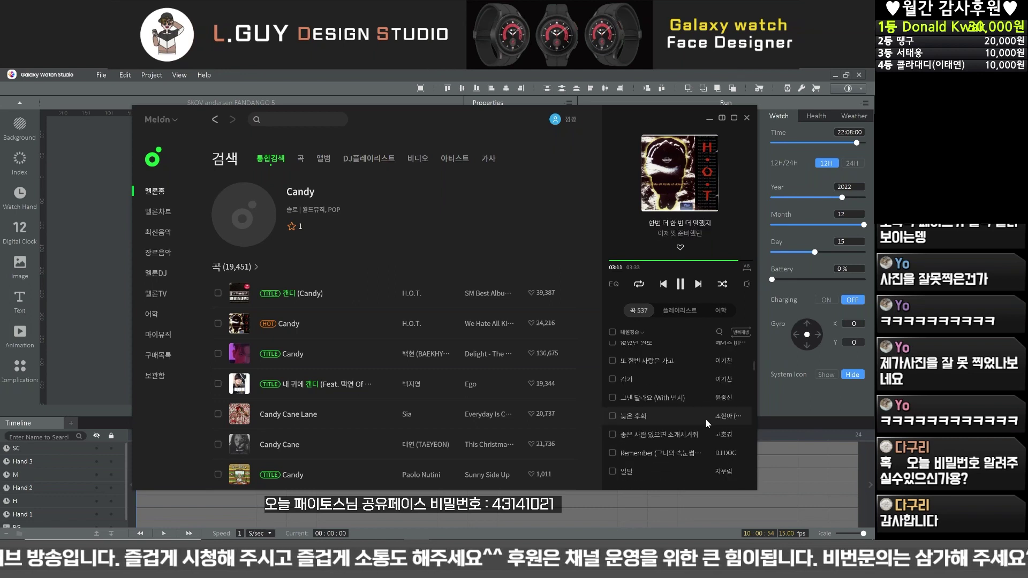
{"action": "scroll", "coordinate": [705, 419], "scroll_direction": "down", "scroll_amount": 3}
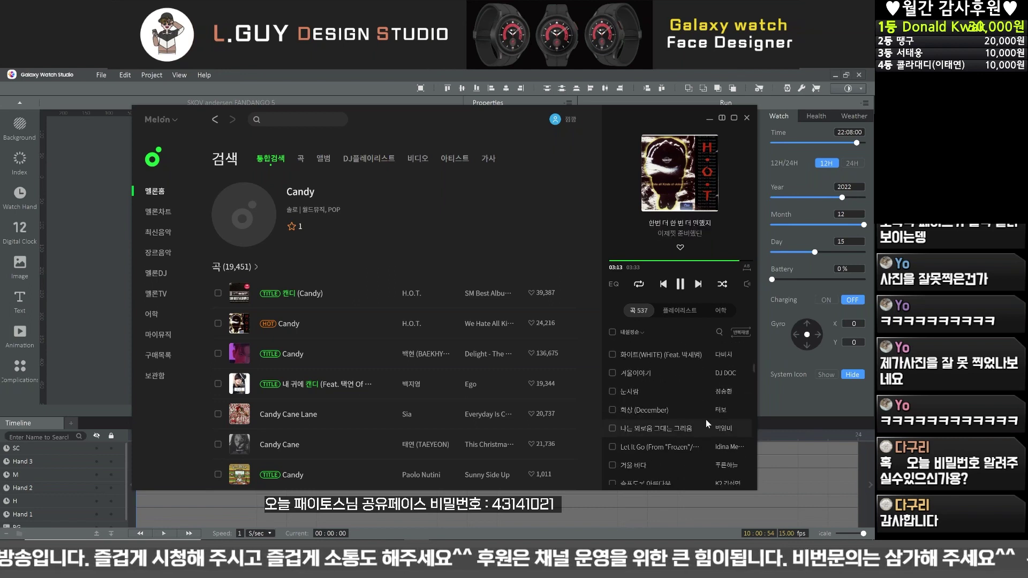
{"action": "scroll", "coordinate": [681, 422], "scroll_direction": "up", "scroll_amount": 3}
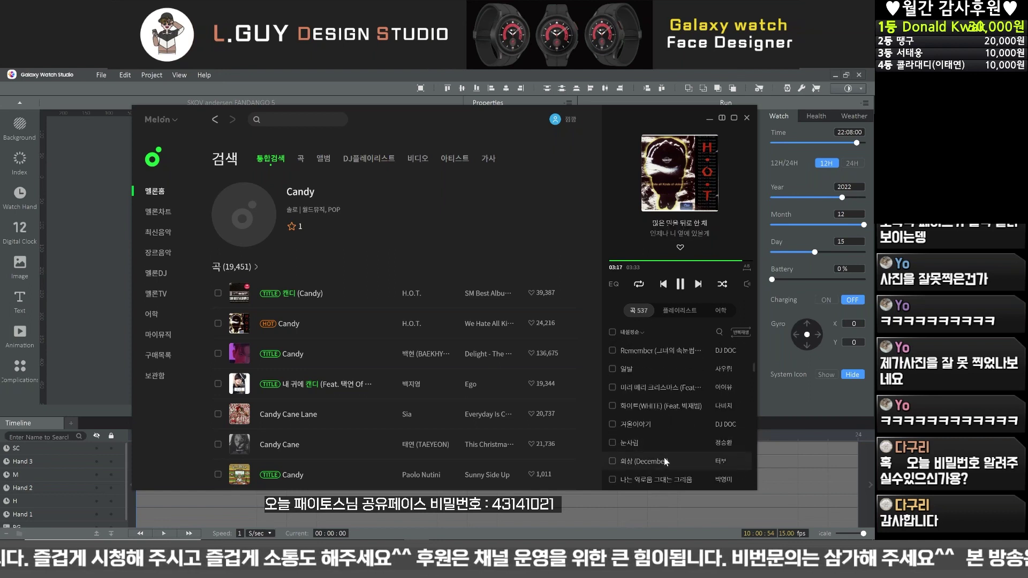
{"action": "scroll", "coordinate": [663, 457], "scroll_direction": "down", "scroll_amount": 2}
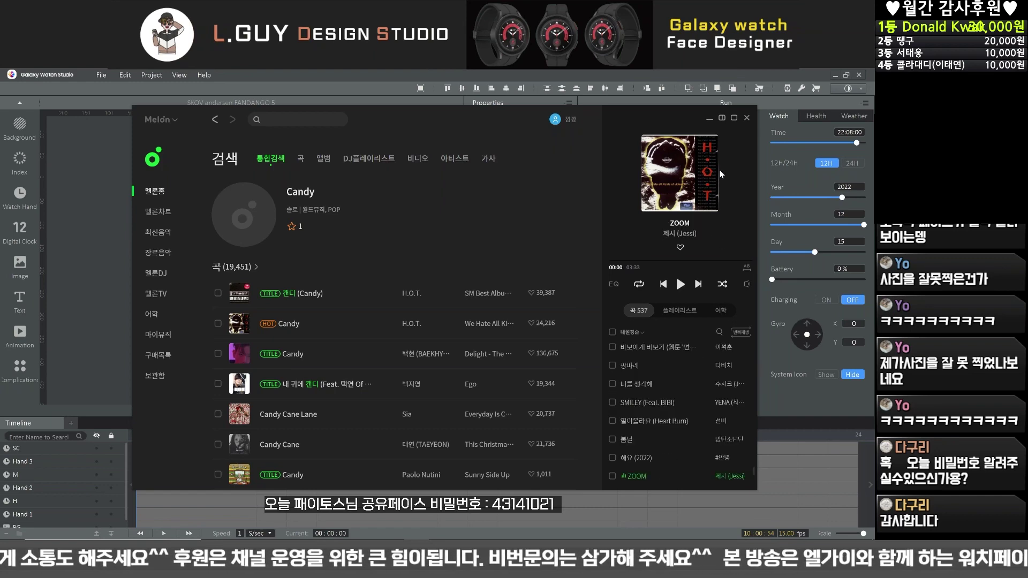
{"action": "left_click", "coordinate": [708, 119]}
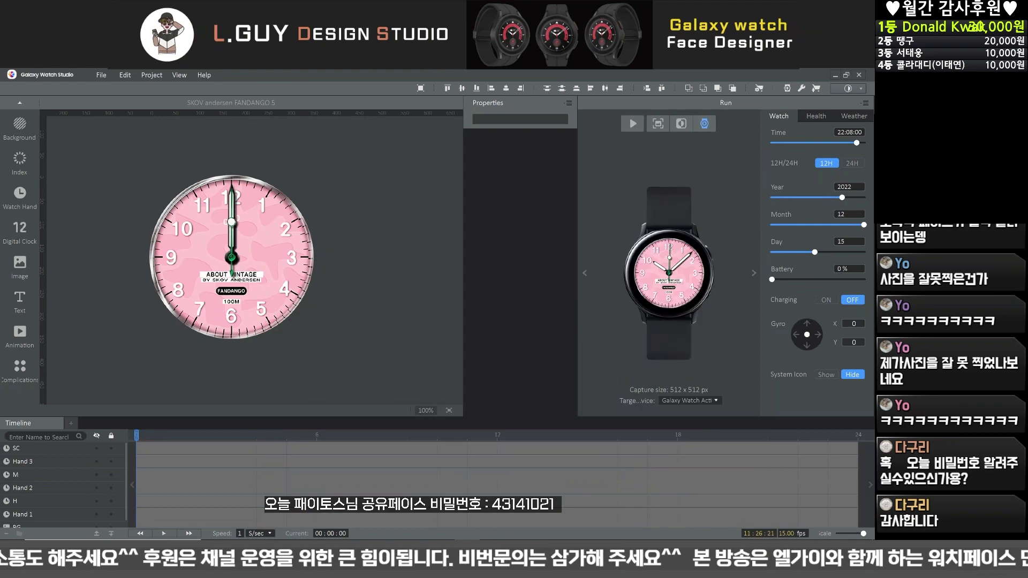
Step: Search Melon for 회상 and play 회상 (December) by 터보
{"action": "scroll", "coordinate": [663, 435], "scroll_direction": "up", "scroll_amount": 10}
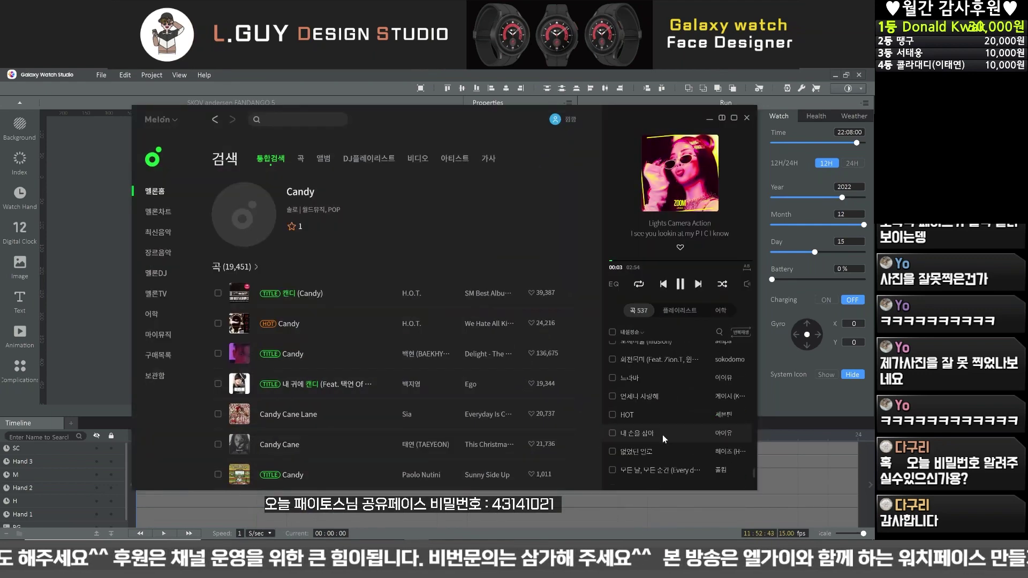
{"action": "scroll", "coordinate": [662, 435], "scroll_direction": "down", "scroll_amount": 3}
{"action": "left_click", "coordinate": [308, 116]}
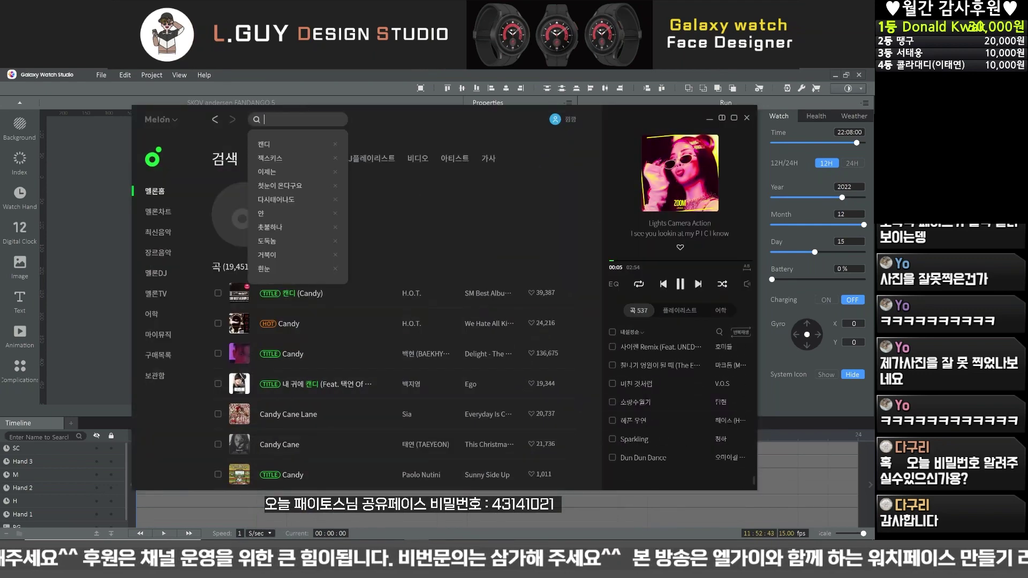
{"action": "type", "text": "회상"}
{"action": "key", "text": "Return"}
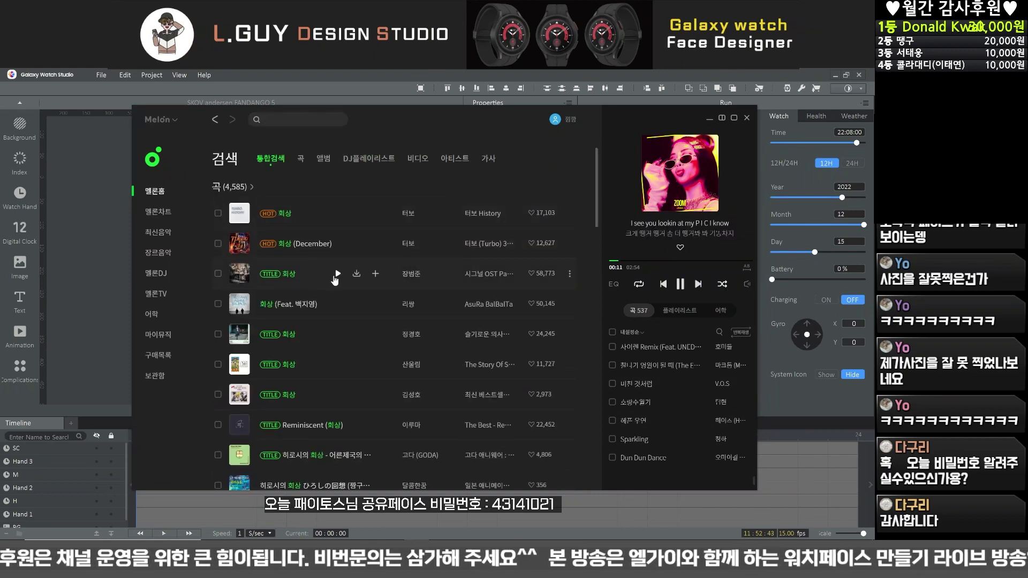
{"action": "left_click", "coordinate": [338, 243]}
Step: Minimize Melon, try light grey and pink straps, then show the face without the frame
{"action": "left_click", "coordinate": [709, 118]}
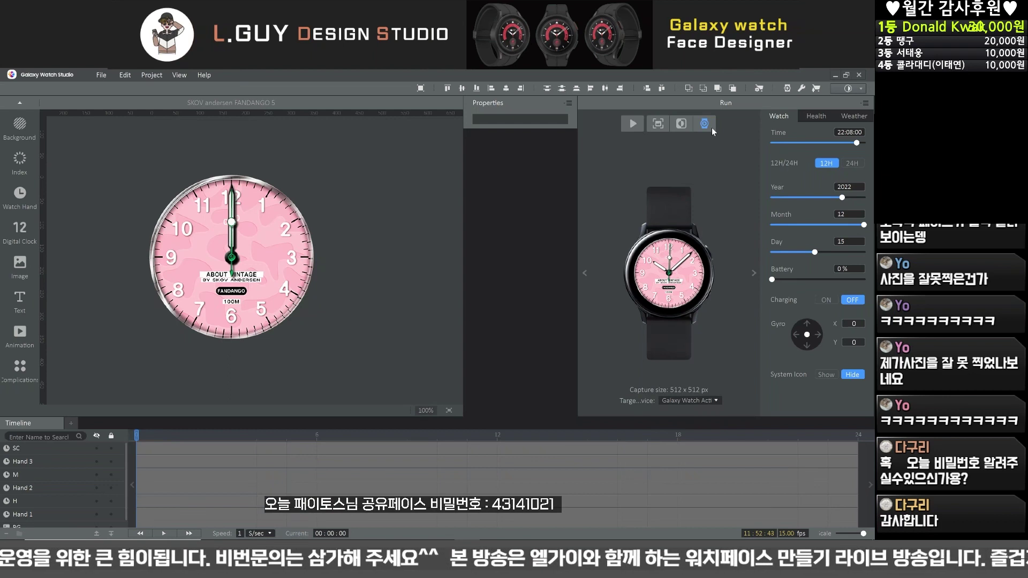
{"action": "left_click", "coordinate": [754, 274]}
{"action": "left_click", "coordinate": [753, 274]}
{"action": "left_click", "coordinate": [754, 274]}
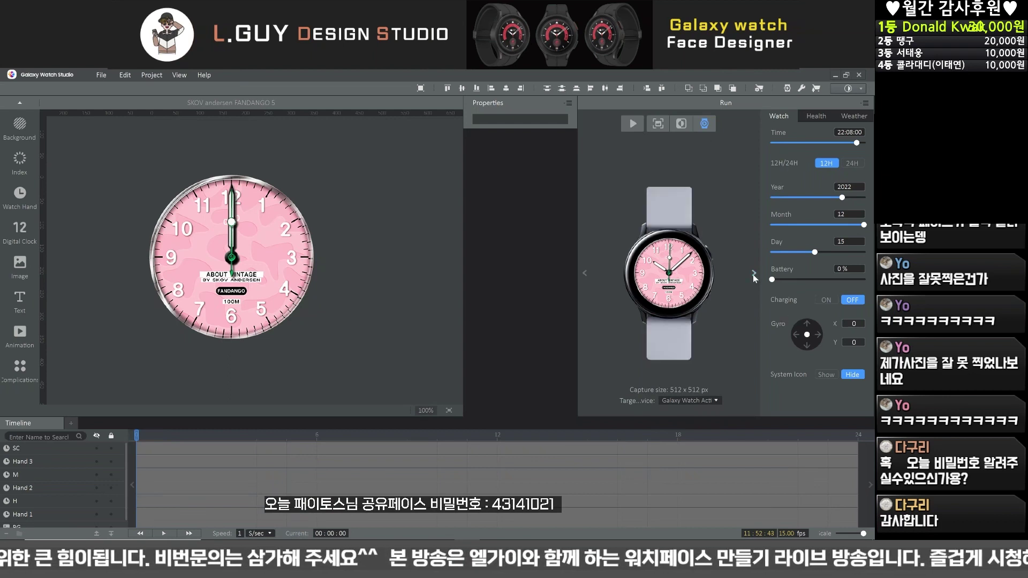
{"action": "left_click", "coordinate": [705, 125]}
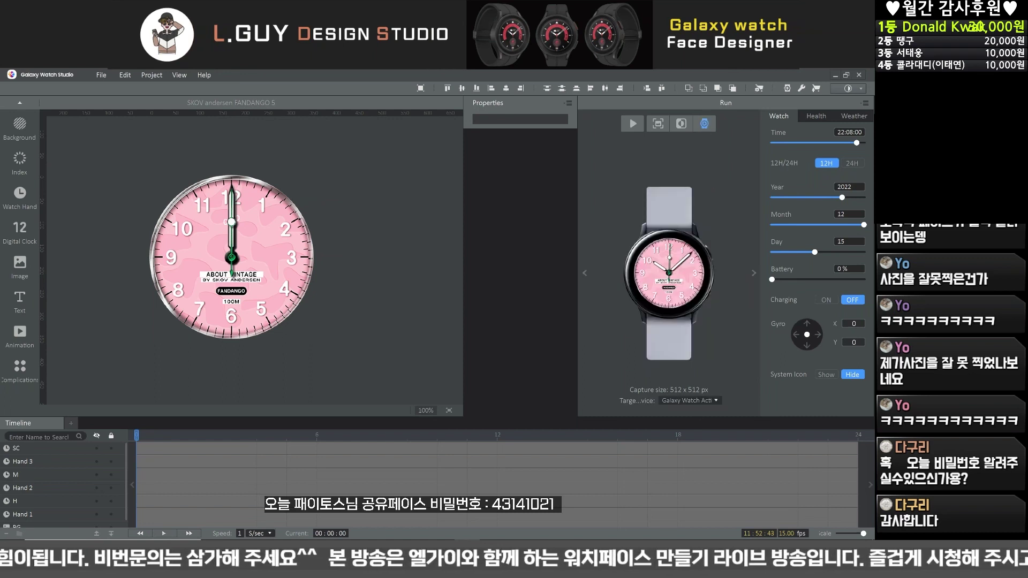
Step: Preview the face on the Gear S3 Frontier, Gear Sport Blue, and Galaxy Watch Rosegold 42mm
{"action": "left_click", "coordinate": [701, 401]}
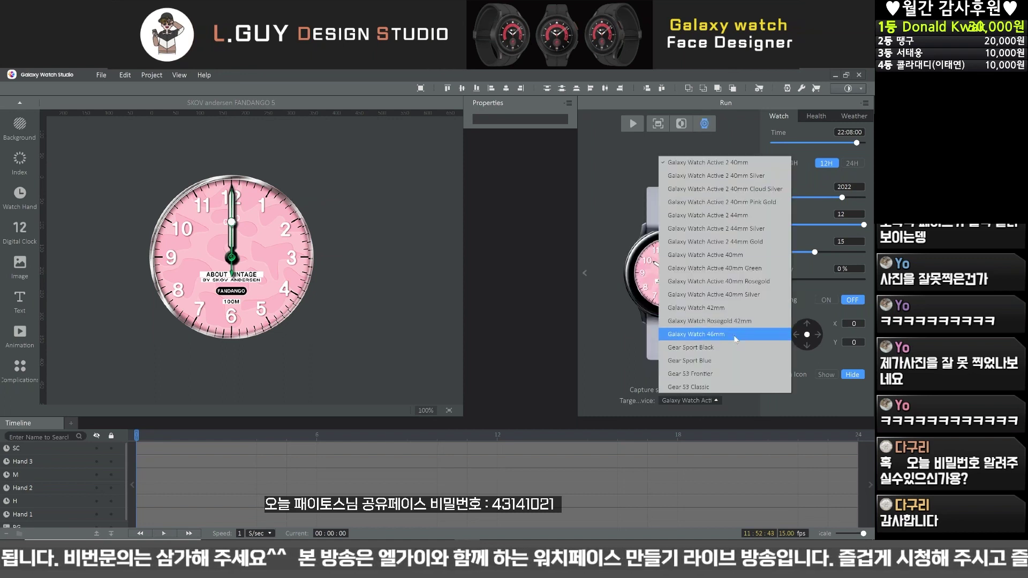
{"action": "left_click", "coordinate": [714, 410]}
{"action": "scroll", "coordinate": [713, 405], "scroll_direction": "down", "scroll_amount": 10}
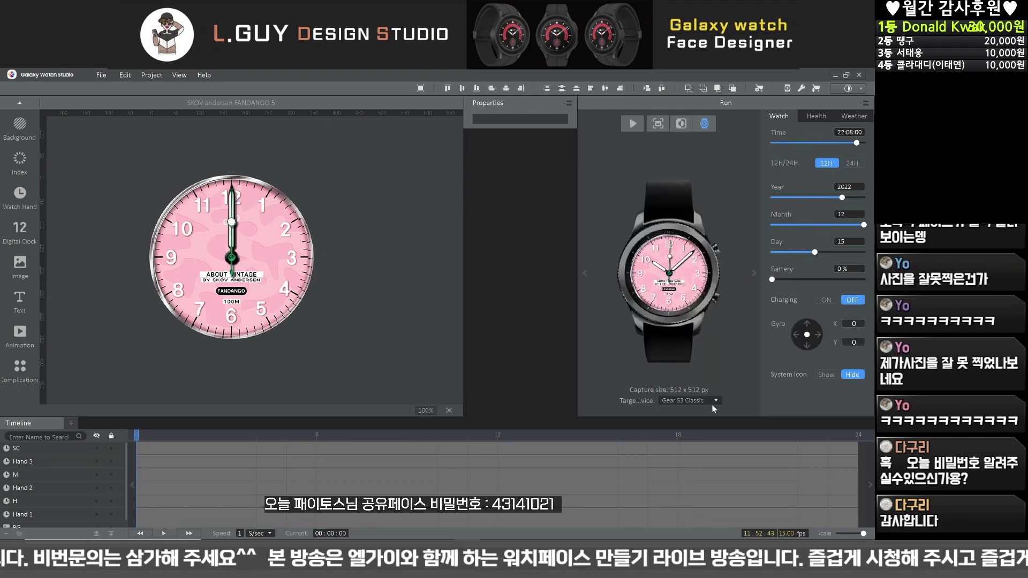
{"action": "left_click", "coordinate": [714, 401]}
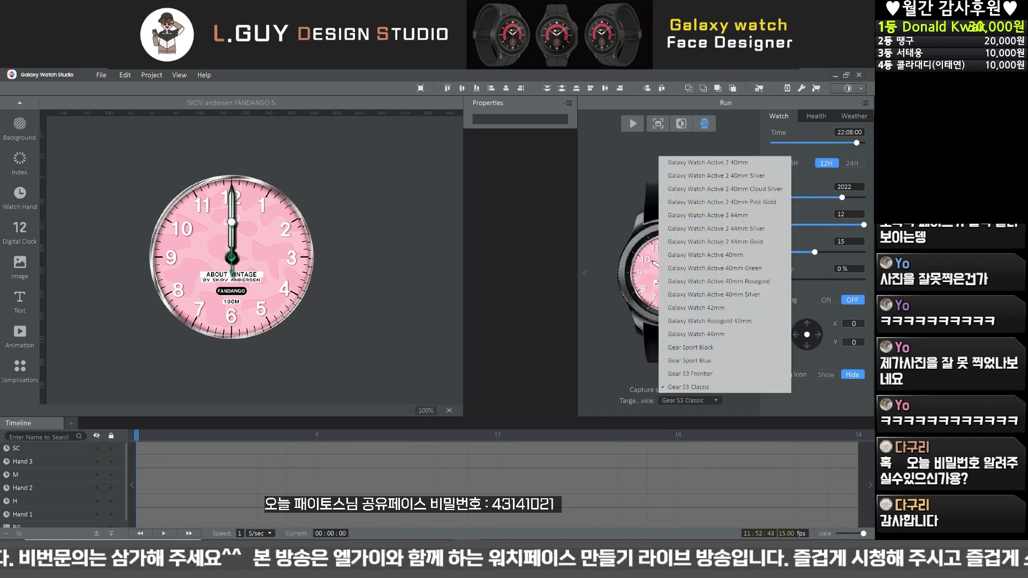
{"action": "left_click", "coordinate": [717, 373]}
{"action": "left_click", "coordinate": [709, 406]}
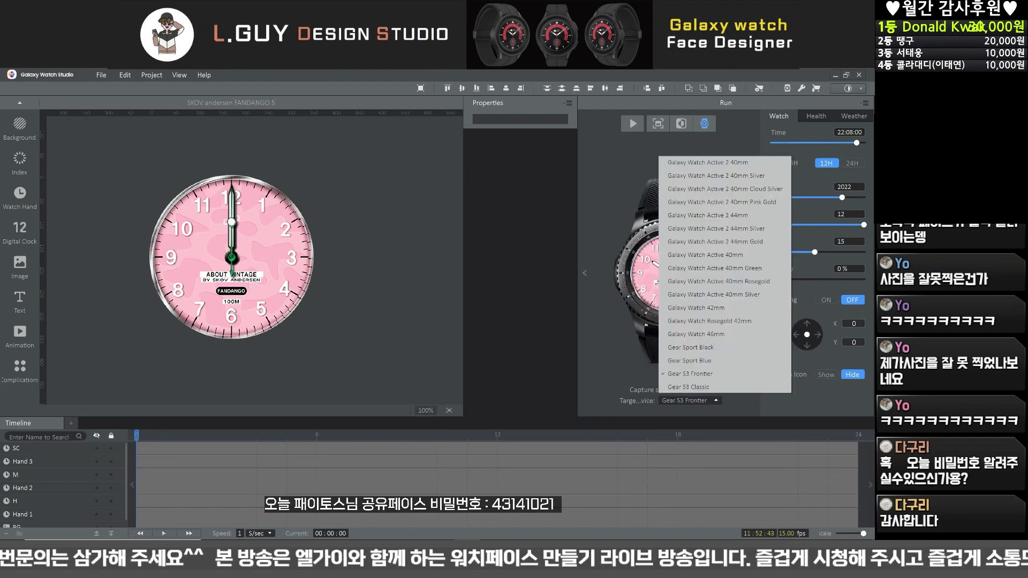
{"action": "left_click", "coordinate": [713, 360]}
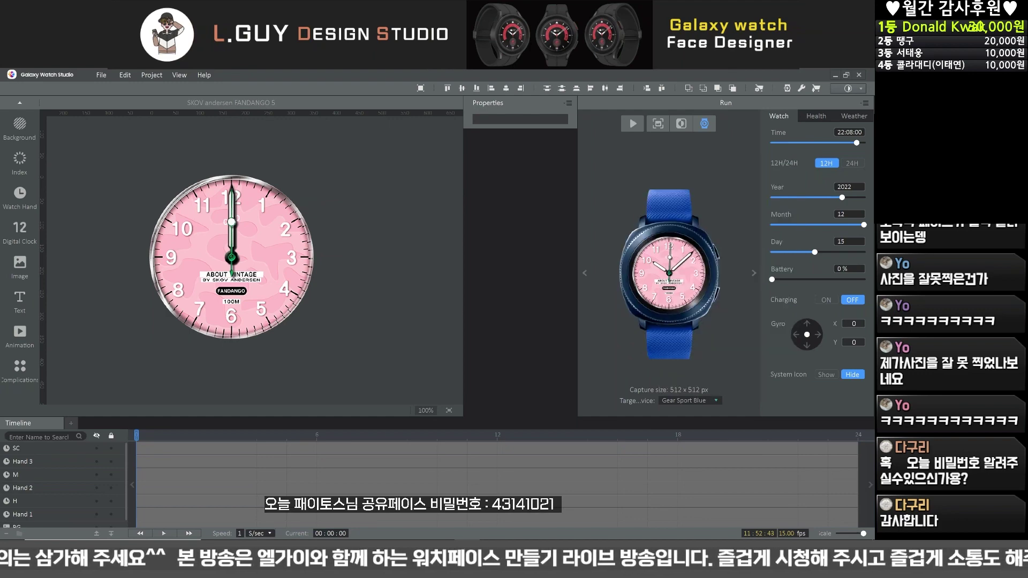
{"action": "left_click", "coordinate": [696, 400]}
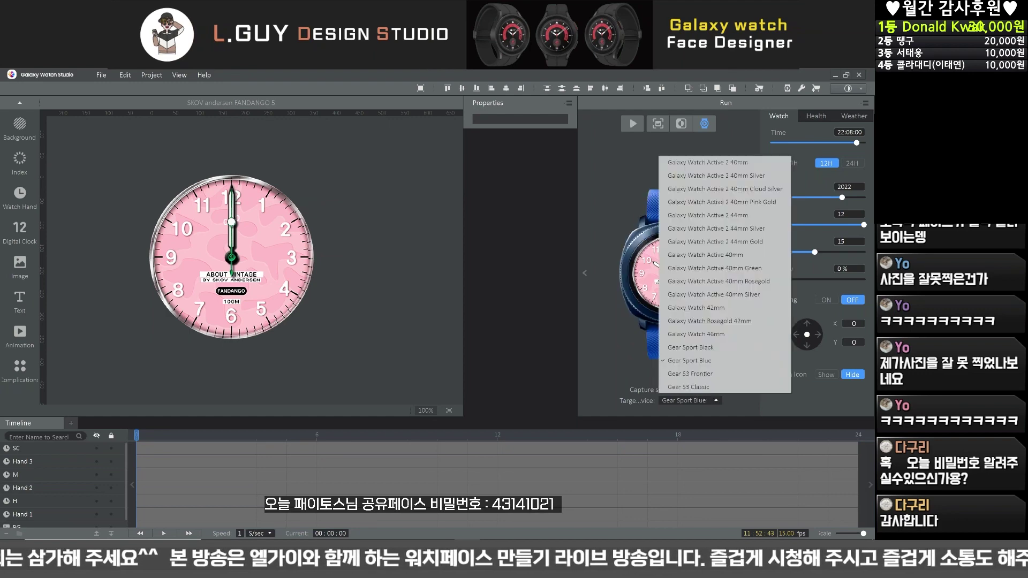
{"action": "left_click", "coordinate": [721, 321]}
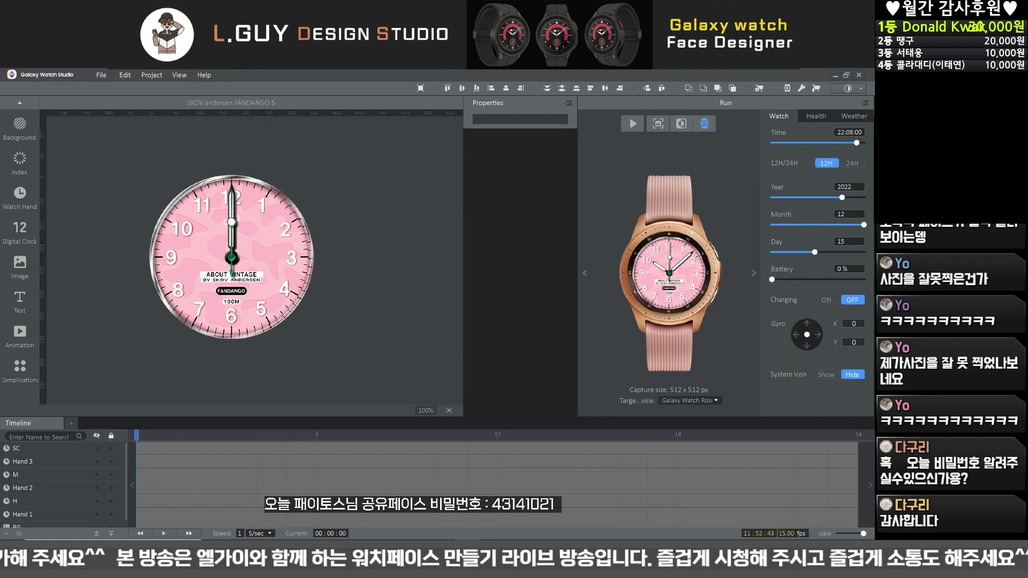
{"action": "left_click", "coordinate": [690, 400]}
{"action": "left_click", "coordinate": [714, 314]}
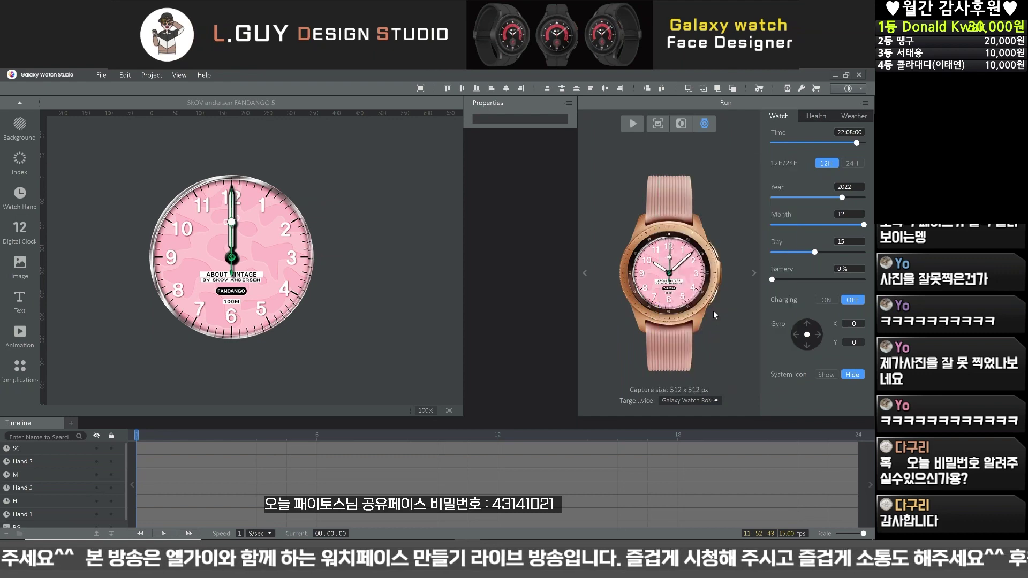
Step: Cycle the Galaxy Watch 42mm strap colours through pink and purple, ending on black
{"action": "left_click", "coordinate": [753, 274]}
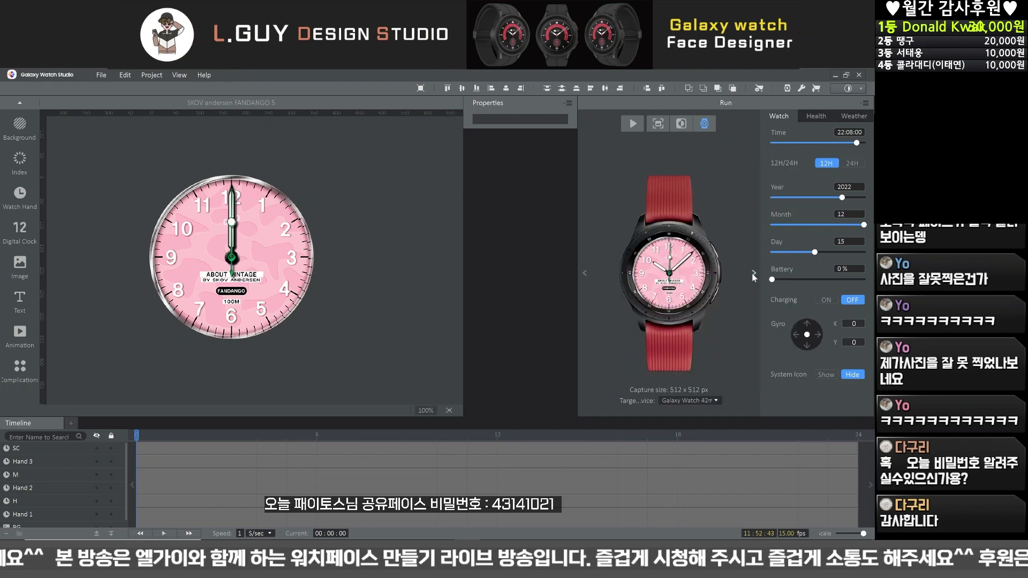
{"action": "left_click", "coordinate": [753, 274]}
{"action": "left_click", "coordinate": [753, 274]}
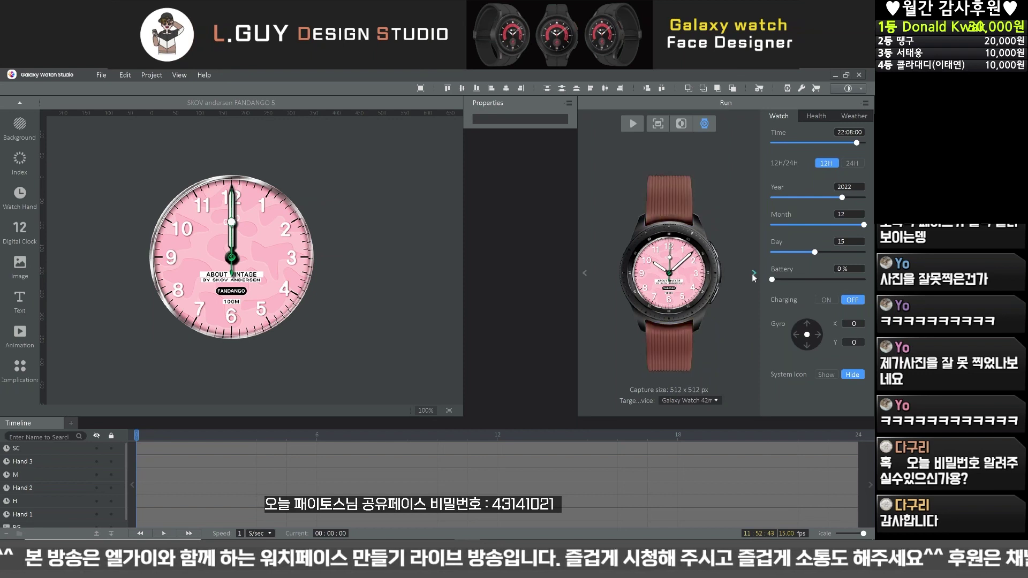
{"action": "left_click", "coordinate": [753, 274]}
{"action": "left_click", "coordinate": [753, 274]}
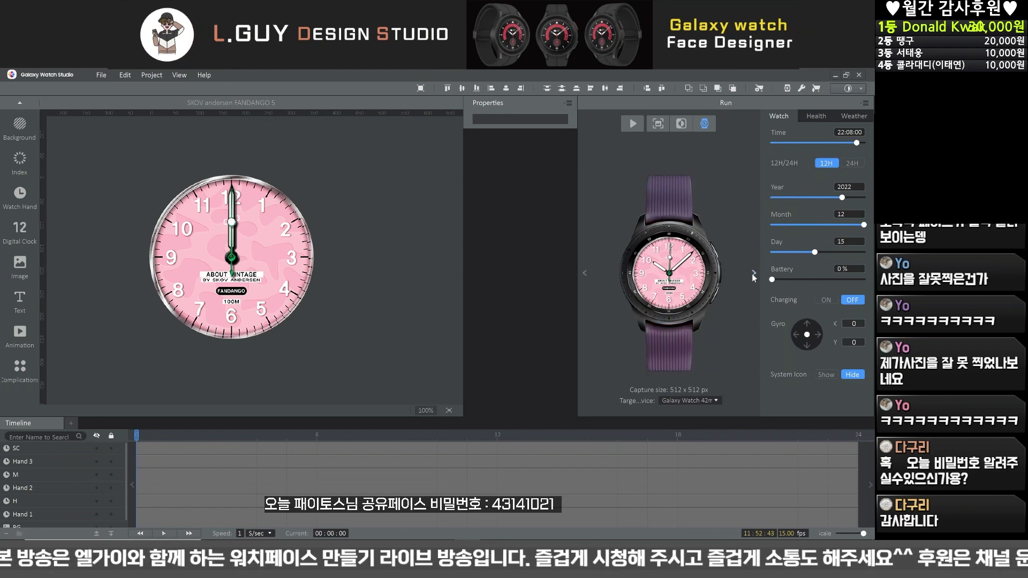
{"action": "left_click", "coordinate": [754, 274]}
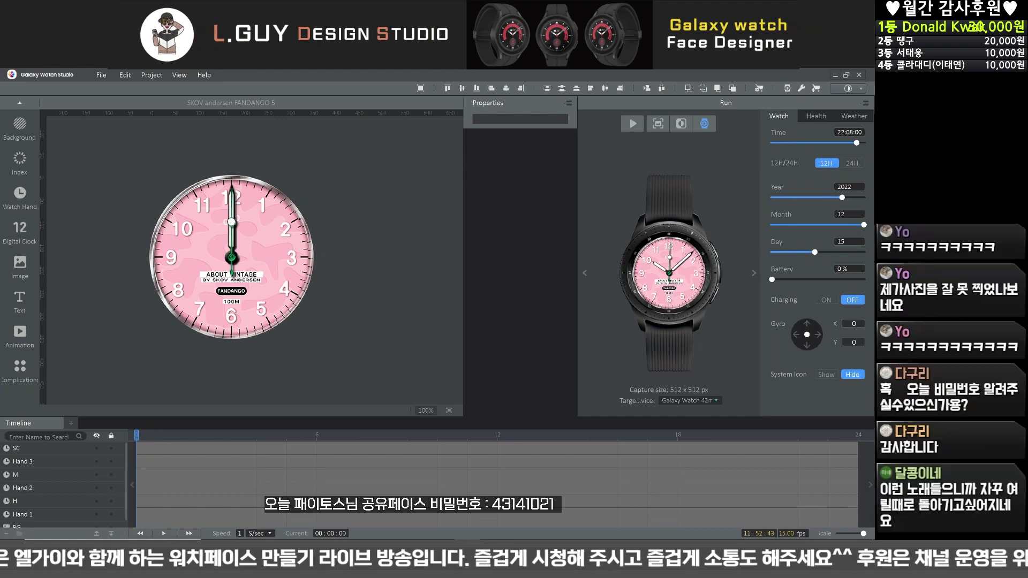
Step: Preview on Galaxy Watch Active 40mm Green, then Galaxy Watch Active 40mm with black strap, frameless
{"action": "left_click", "coordinate": [699, 403]}
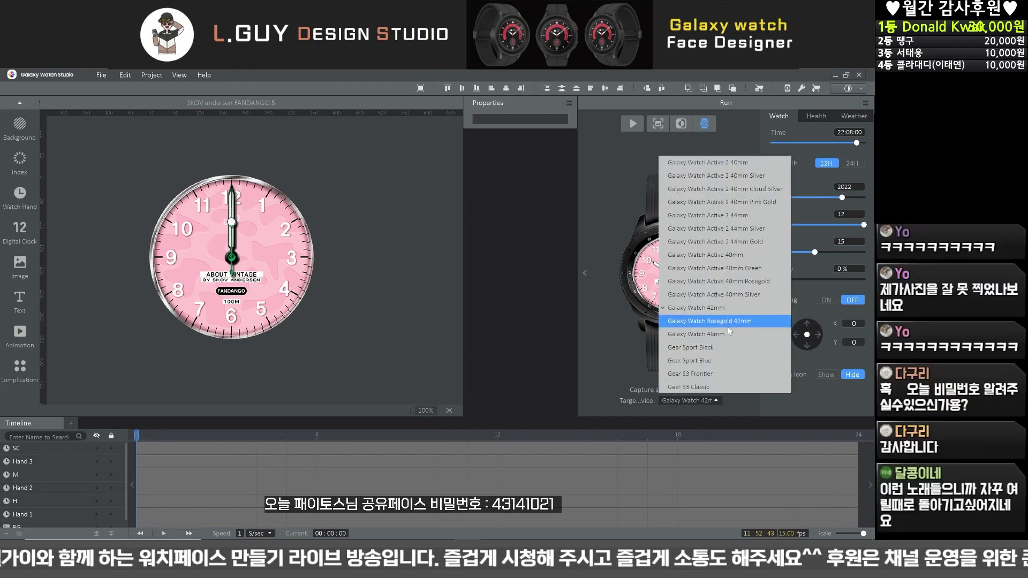
{"action": "left_click", "coordinate": [736, 269]}
{"action": "left_click", "coordinate": [696, 400]}
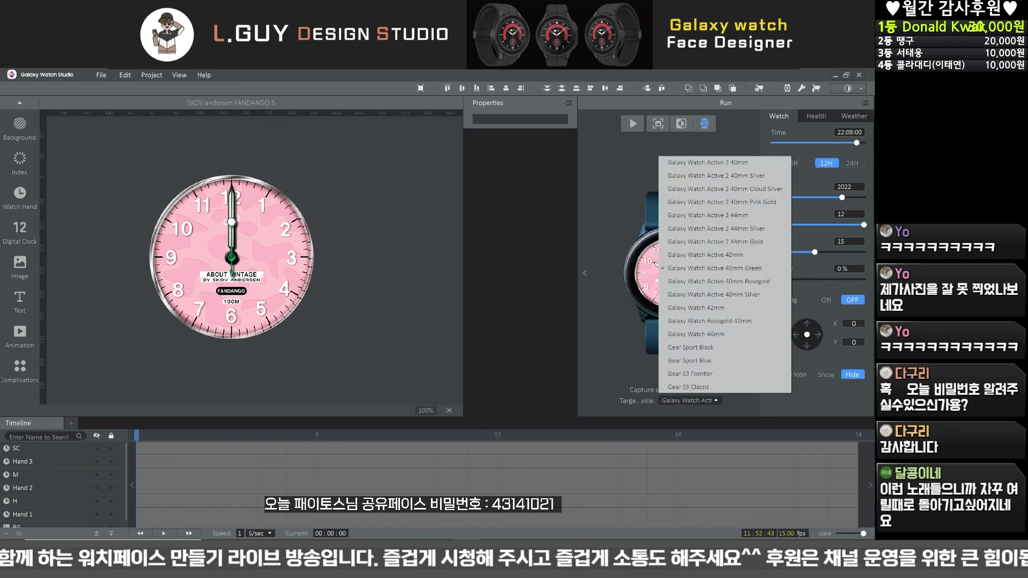
{"action": "left_click", "coordinate": [750, 256]}
{"action": "left_click", "coordinate": [754, 274]}
{"action": "left_click", "coordinate": [754, 274]}
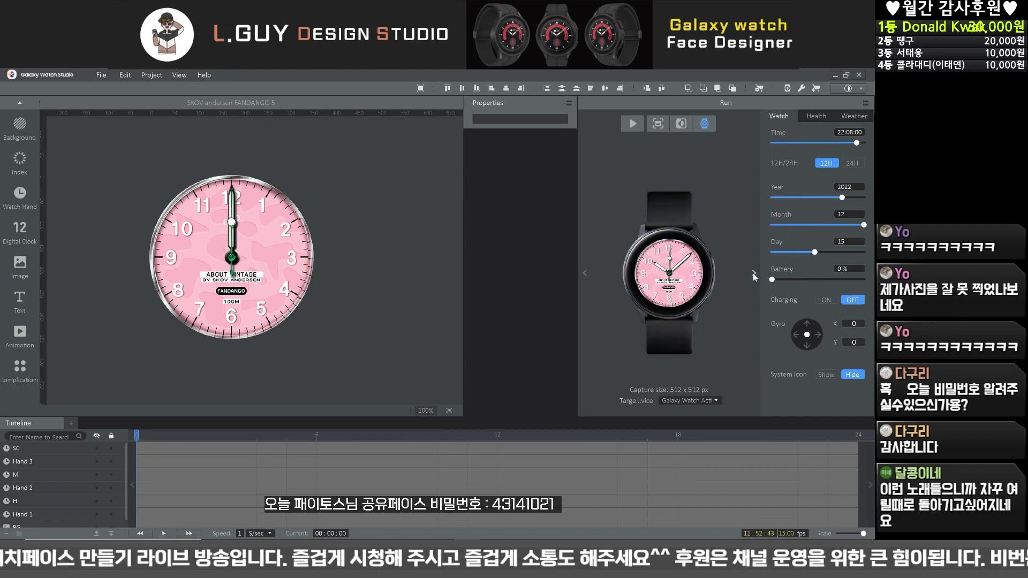
{"action": "left_click", "coordinate": [704, 124]}
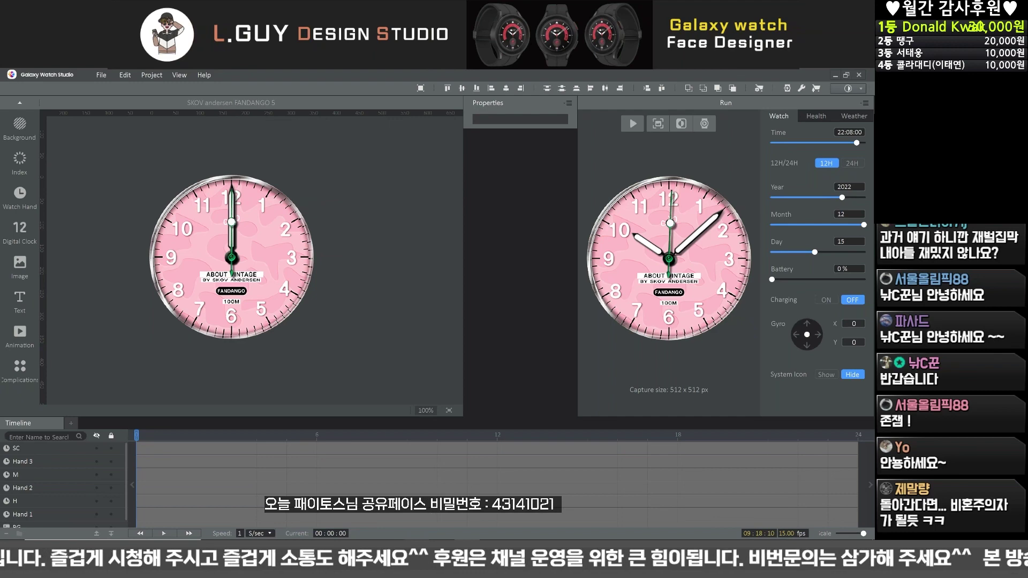
Step: In Melon, pause the current song, then briefly play 하얀 겨울 from the playlist and pause it
{"action": "key", "text": "alt+Tab"}
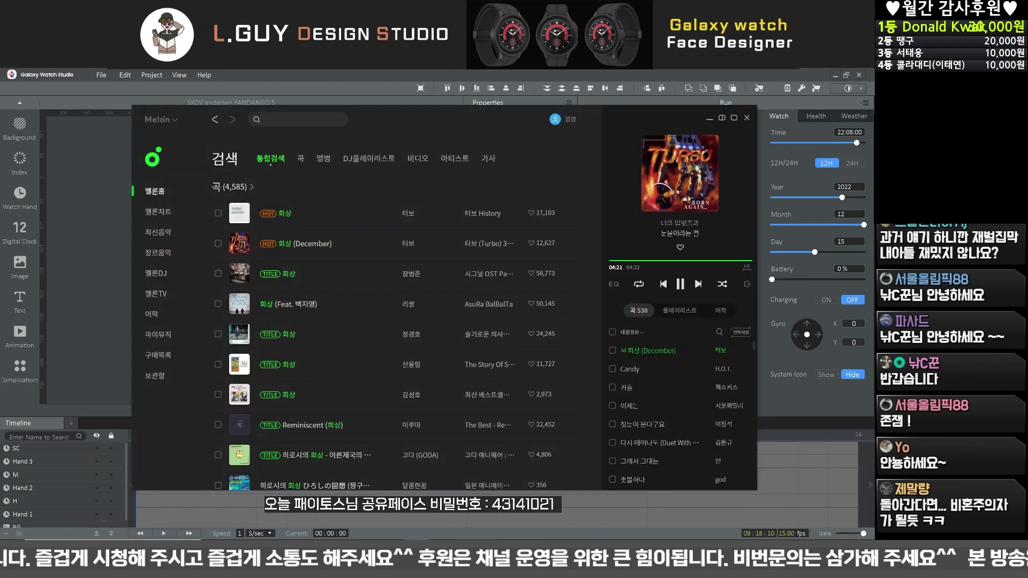
{"action": "left_click", "coordinate": [679, 285]}
{"action": "scroll", "coordinate": [616, 413], "scroll_direction": "down", "scroll_amount": 3}
{"action": "scroll", "coordinate": [640, 420], "scroll_direction": "up", "scroll_amount": 3}
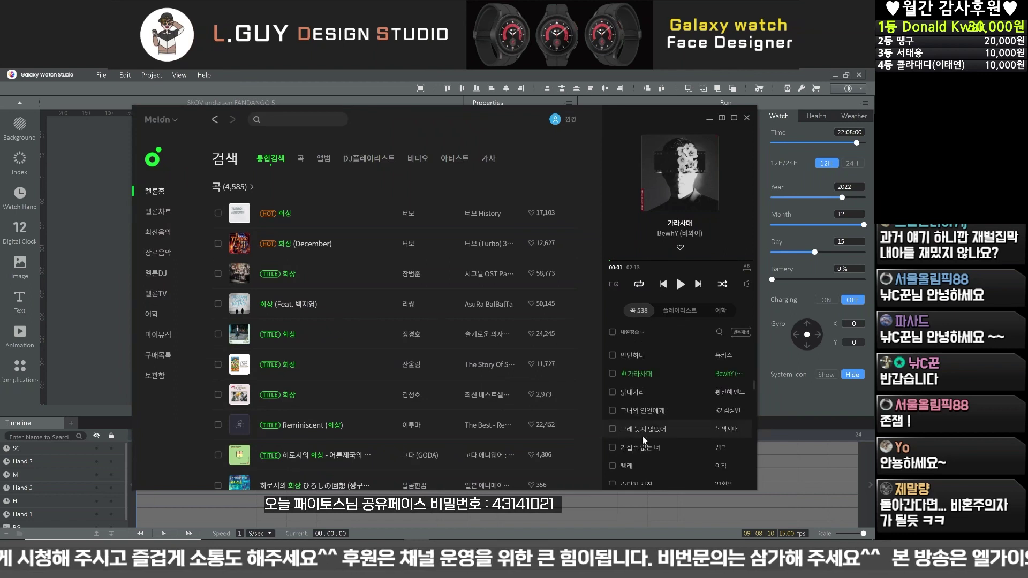
{"action": "scroll", "coordinate": [628, 452], "scroll_direction": "up", "scroll_amount": 3}
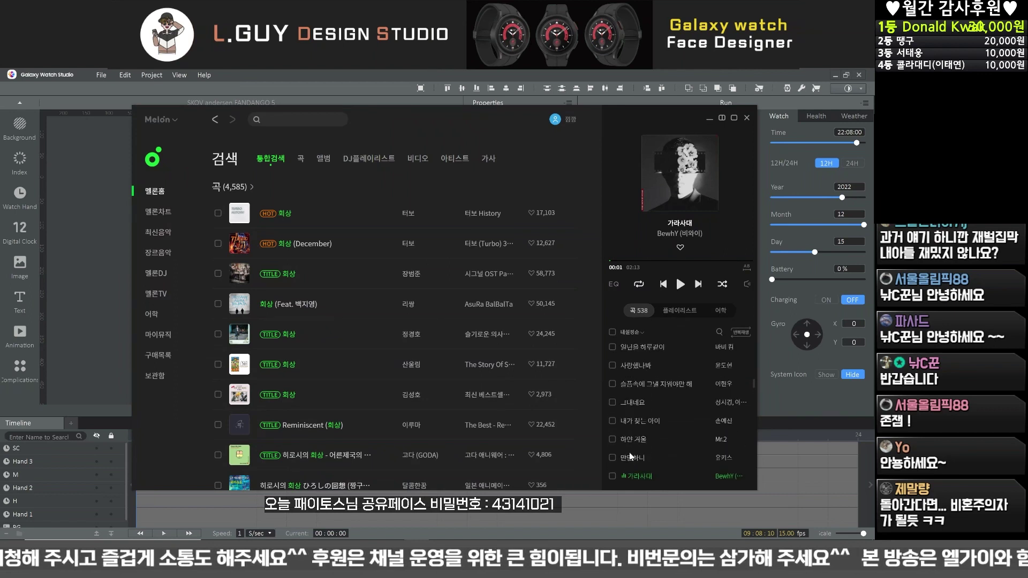
{"action": "double_click", "coordinate": [632, 439]}
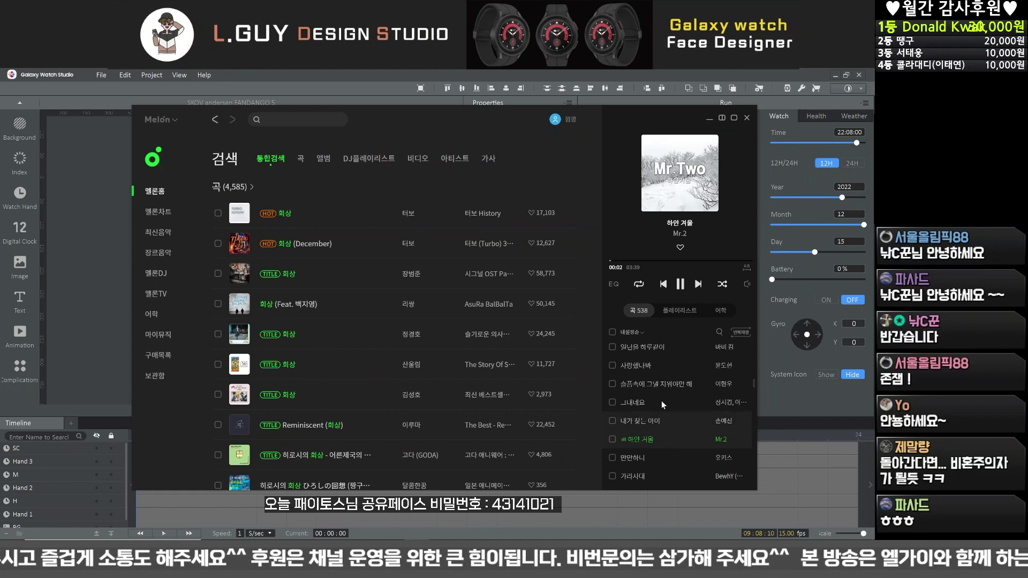
{"action": "key", "text": "space"}
Step: Search Melon for 하얀 겨울, play a result, and minimise the player
{"action": "left_click", "coordinate": [297, 120]}
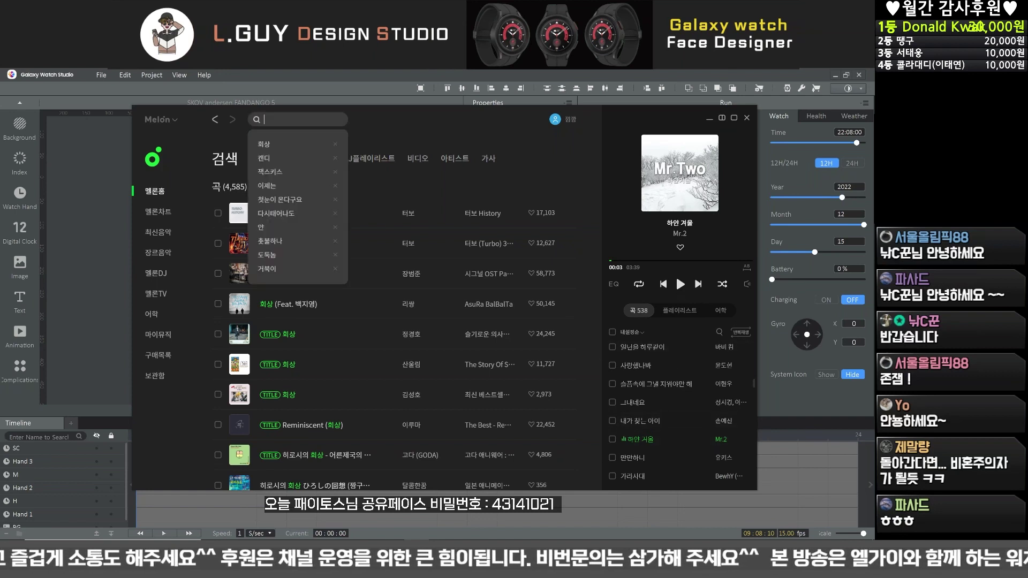
{"action": "type", "text": "하얀"}
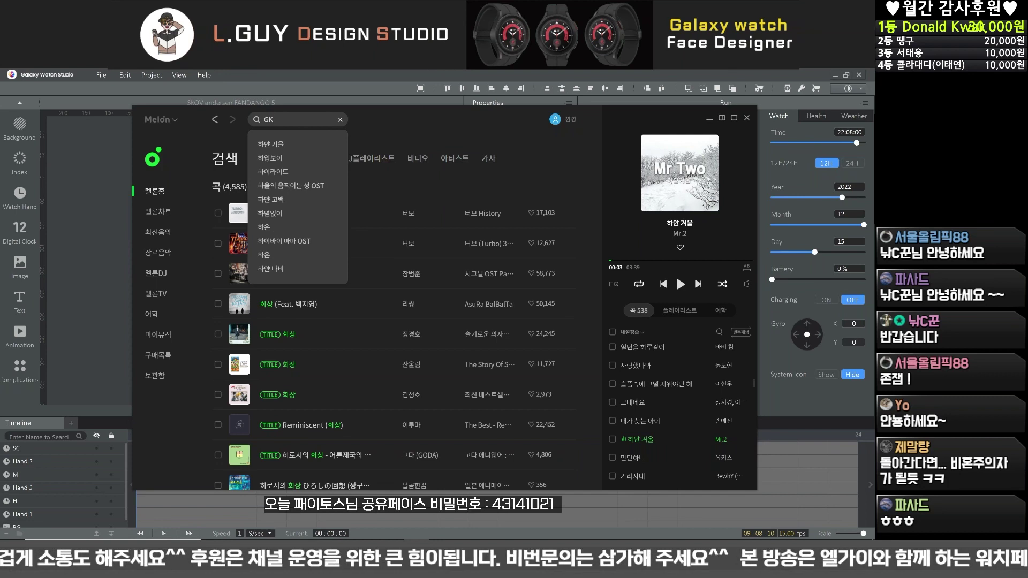
{"action": "type", "text": "겨우"}
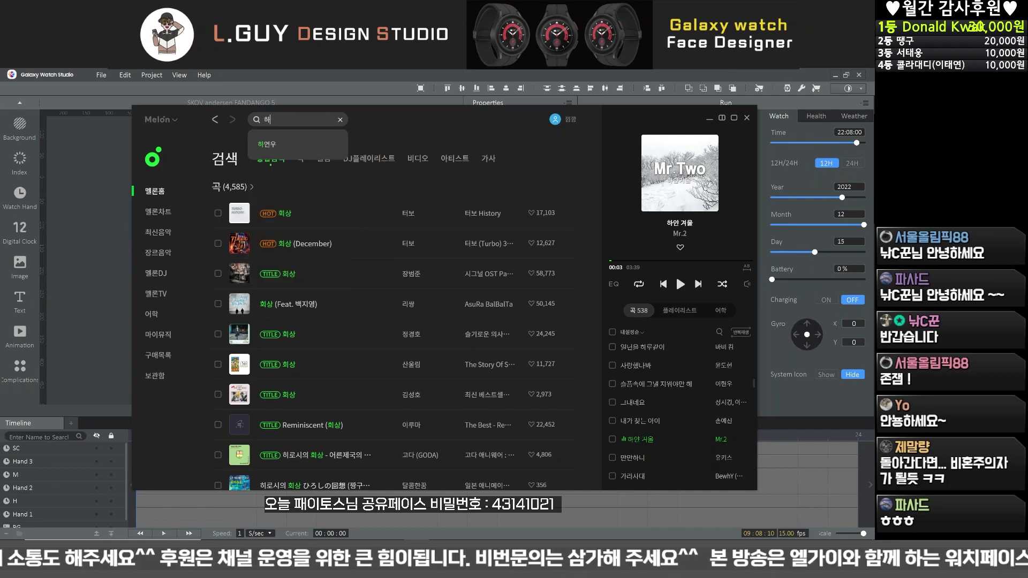
{"action": "type", "text": "ㄹ"}
{"action": "key", "text": "Return"}
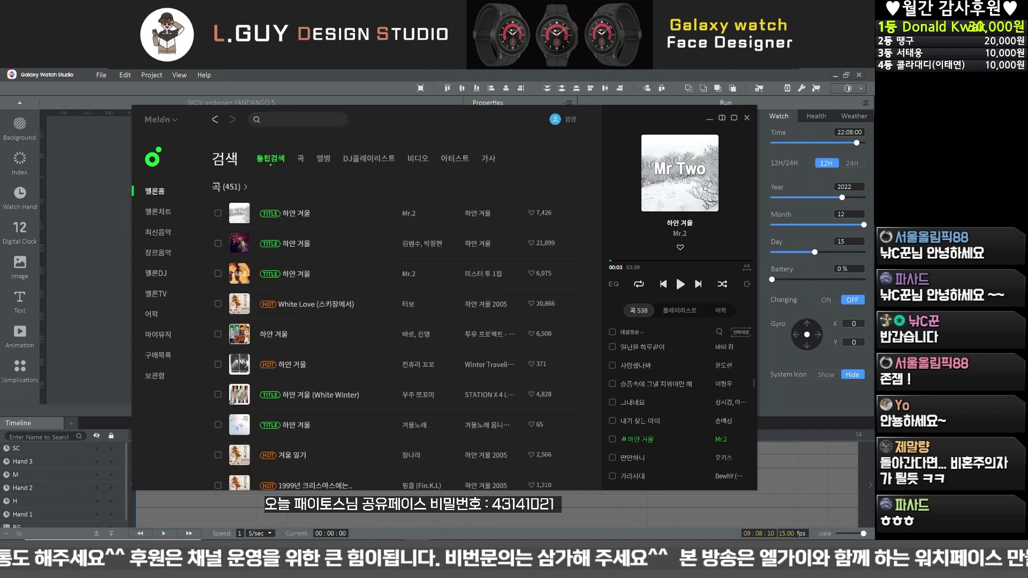
{"action": "left_click", "coordinate": [337, 364]}
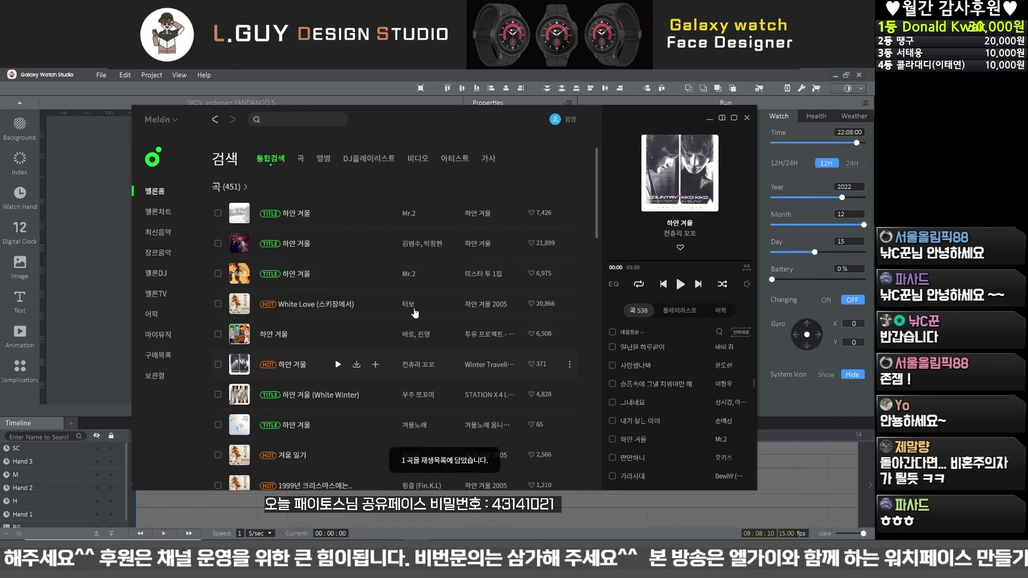
{"action": "left_click", "coordinate": [709, 119]}
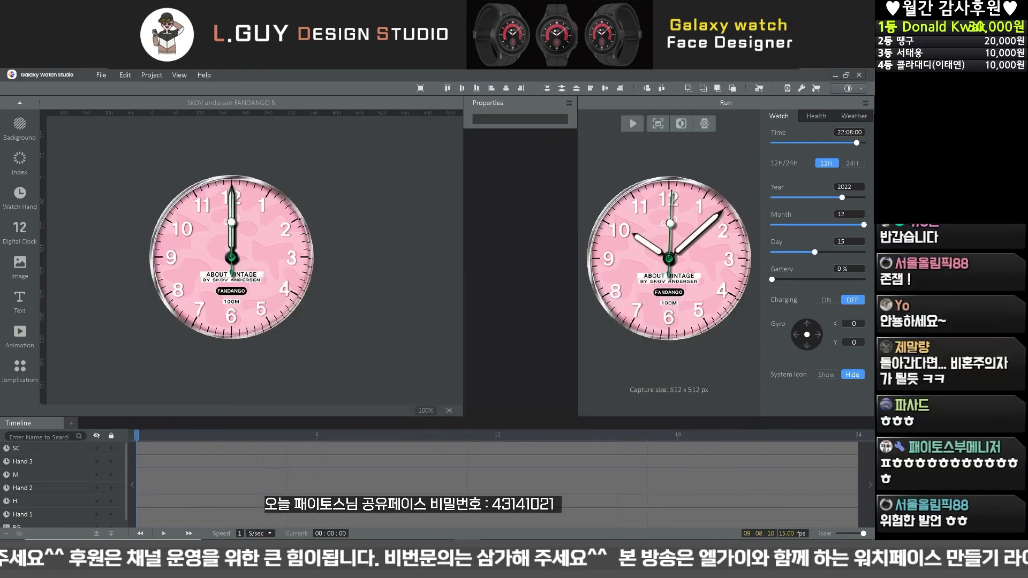
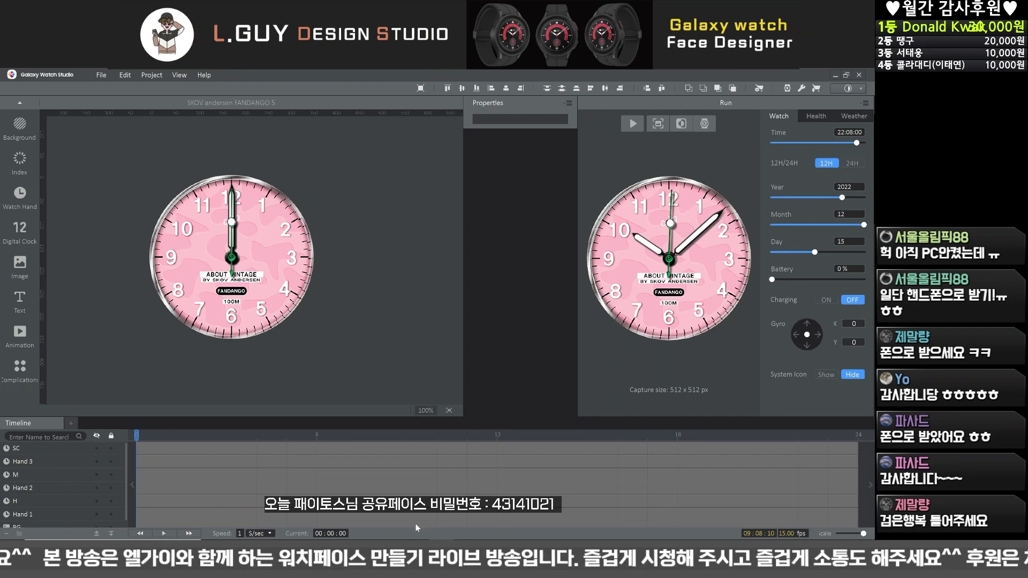
Step: Search Melon for 크리스마스, play the first result (검은 행복), and minimize the player
{"action": "key", "text": "alt+Tab"}
{"action": "key", "text": "ctrl+f"}
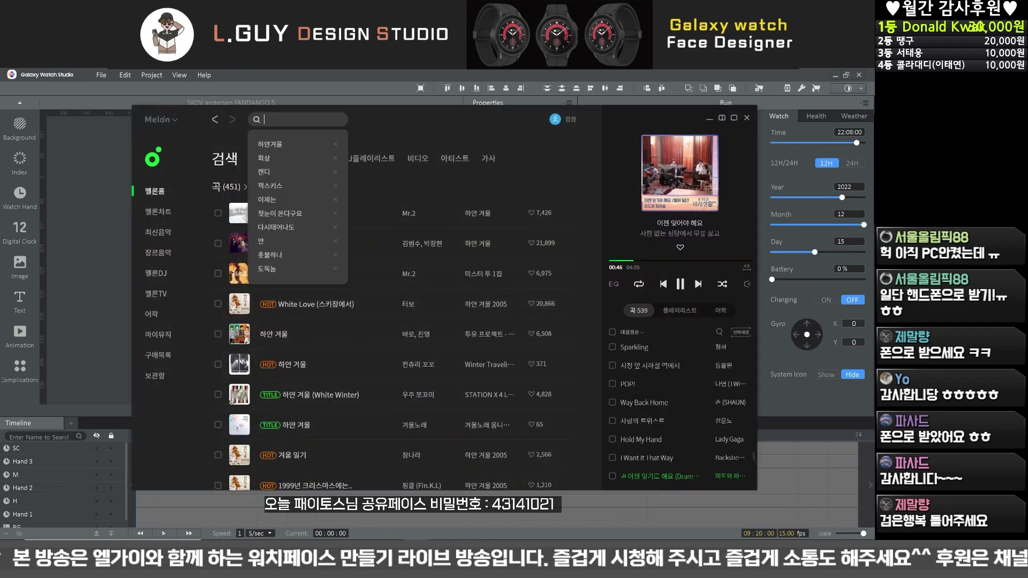
{"action": "type", "text": "크리스마스"}
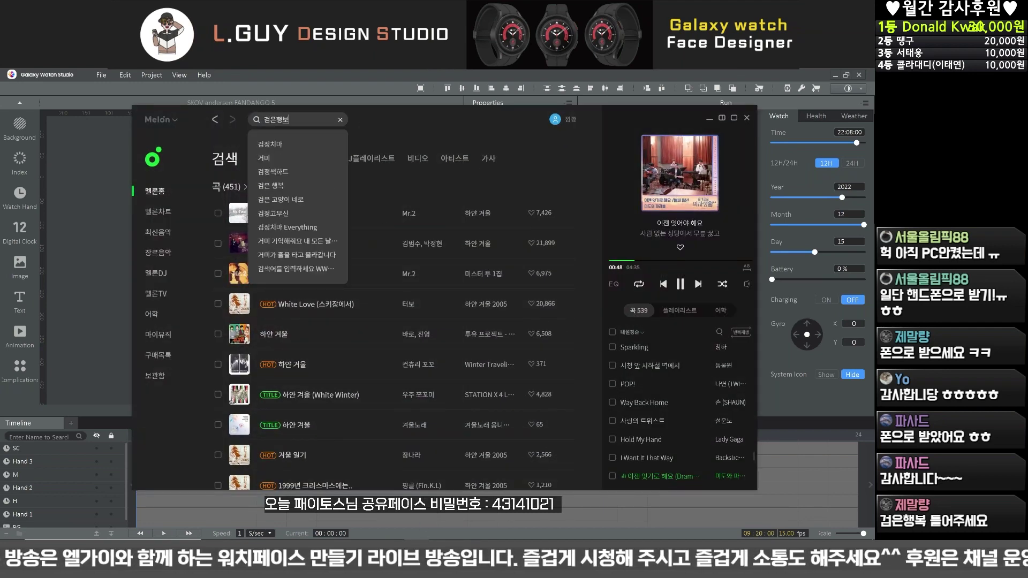
{"action": "key", "text": "Return"}
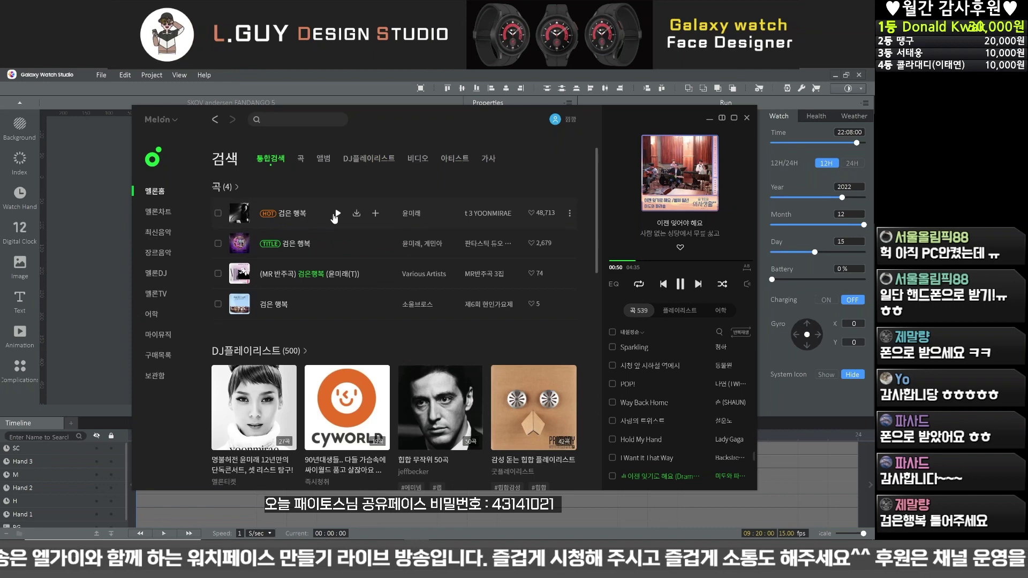
{"action": "left_click", "coordinate": [336, 214]}
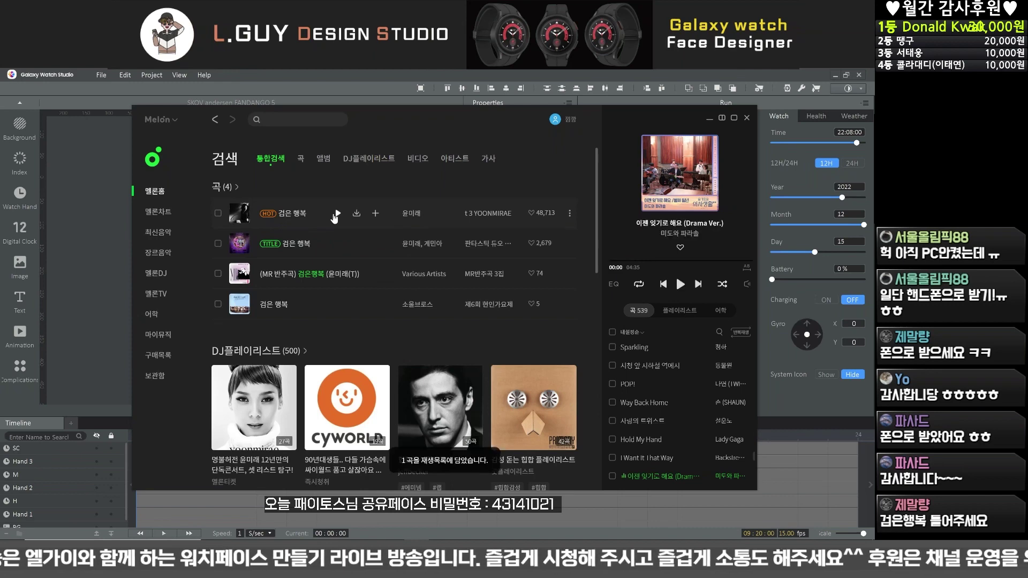
{"action": "left_click", "coordinate": [708, 124]}
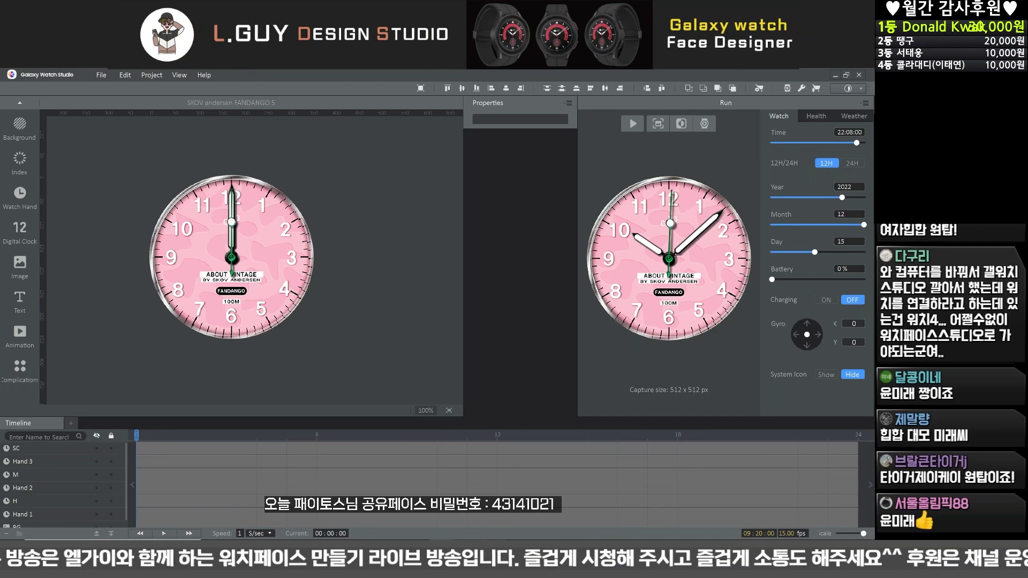
Step: Bring Melon forward and search for 너를위해
{"action": "key", "text": "alt+Tab"}
{"action": "key", "text": "ctrl+f"}
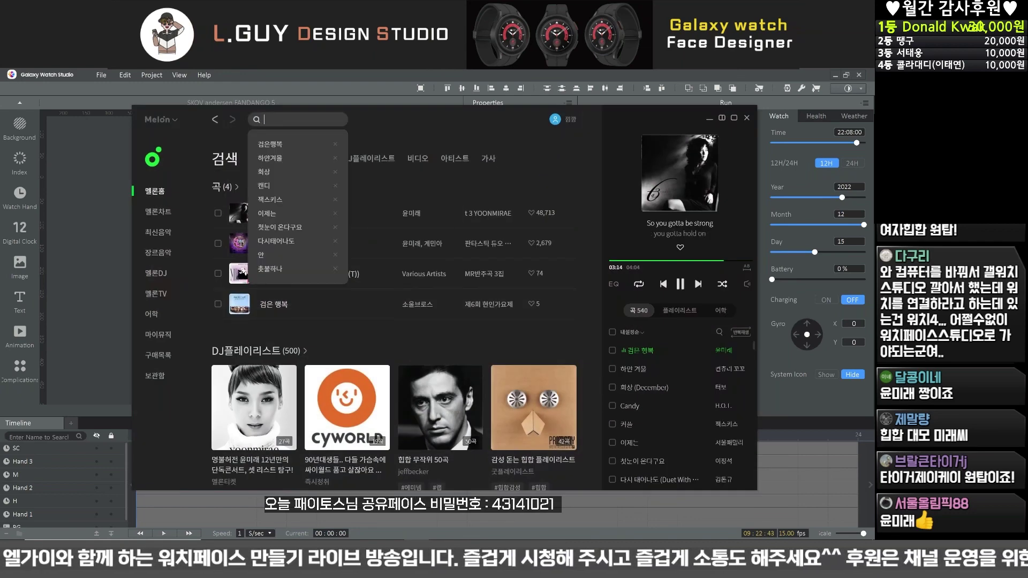
{"action": "type", "text": "너를위해"}
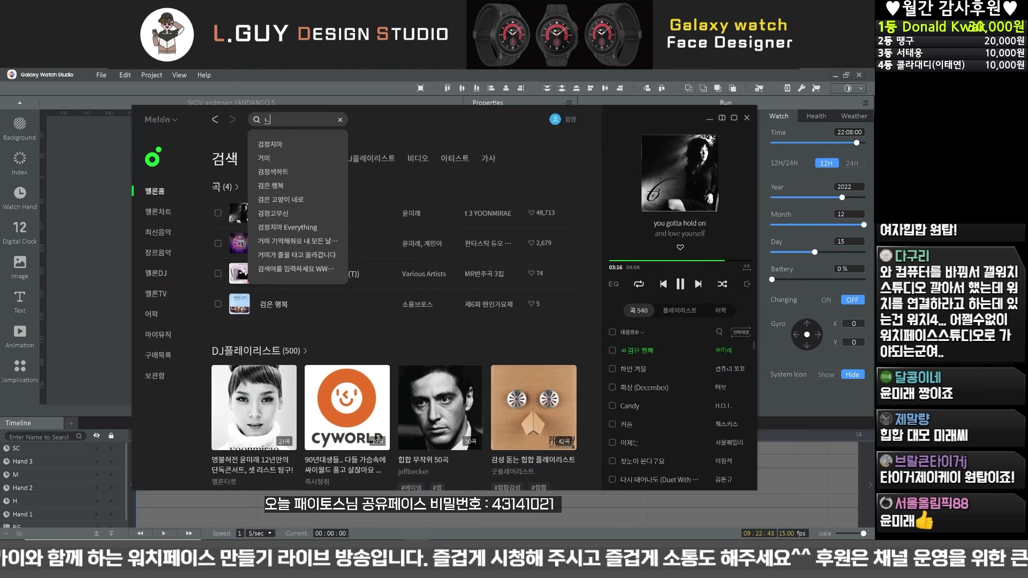
{"action": "key", "text": "Return"}
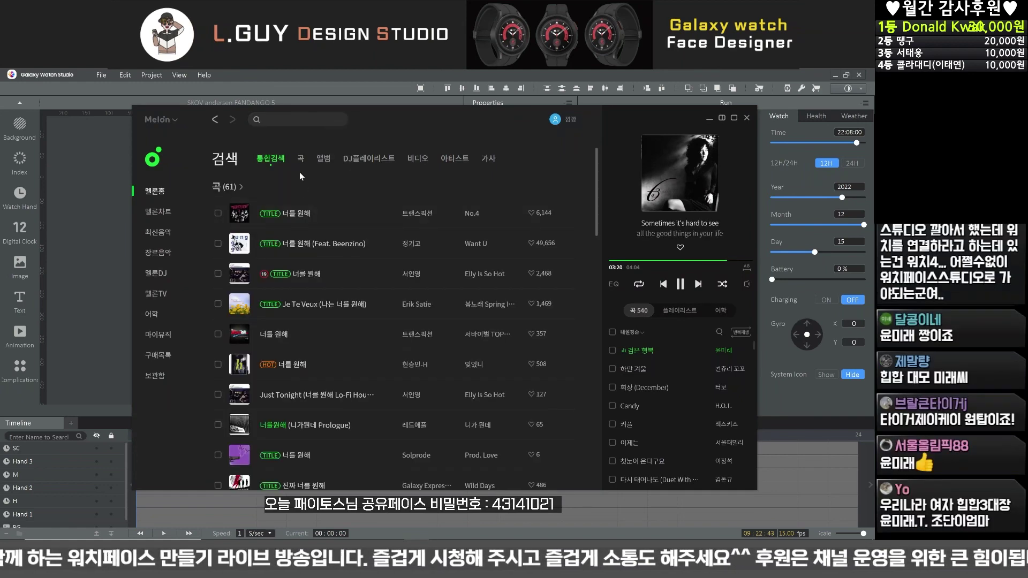
Step: Search 드렁큰 타이거 난 널 원해, play the first result, and minimize Melon
{"action": "left_click", "coordinate": [294, 120]}
{"action": "type", "text": "드렁큰"}
{"action": "key", "text": "Down"}
{"action": "key", "text": "Down"}
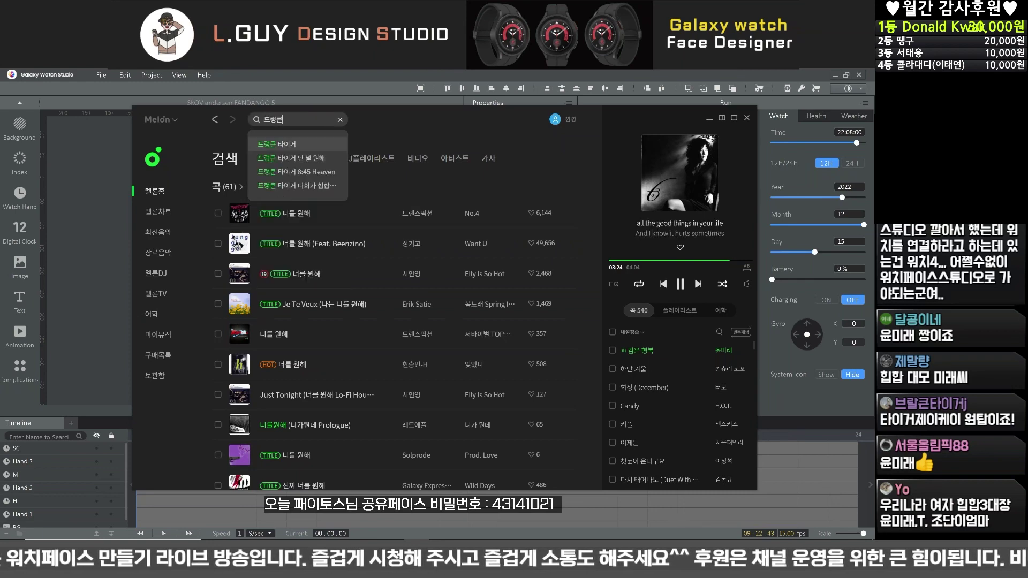
{"action": "key", "text": "Return"}
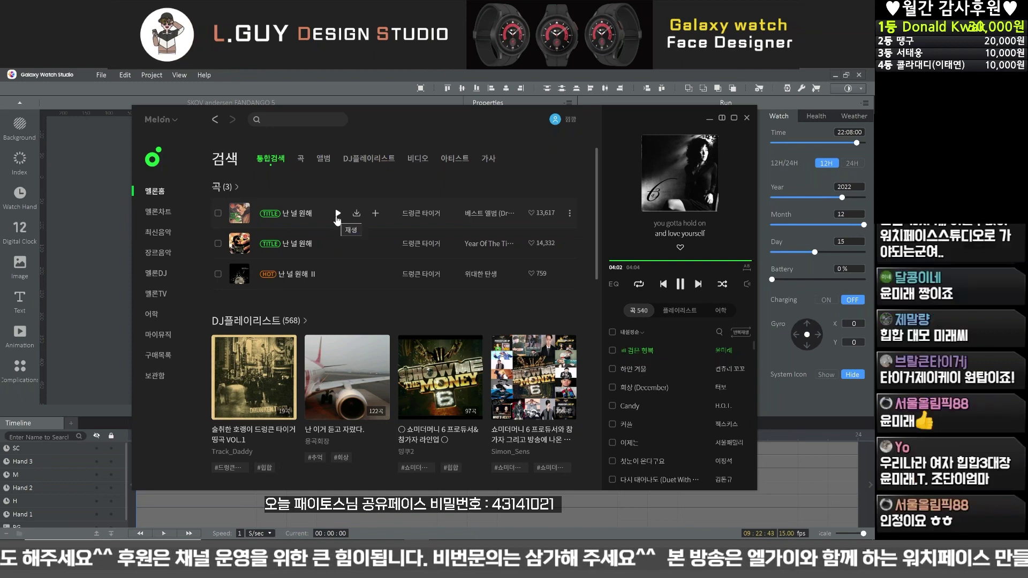
{"action": "left_click", "coordinate": [337, 215]}
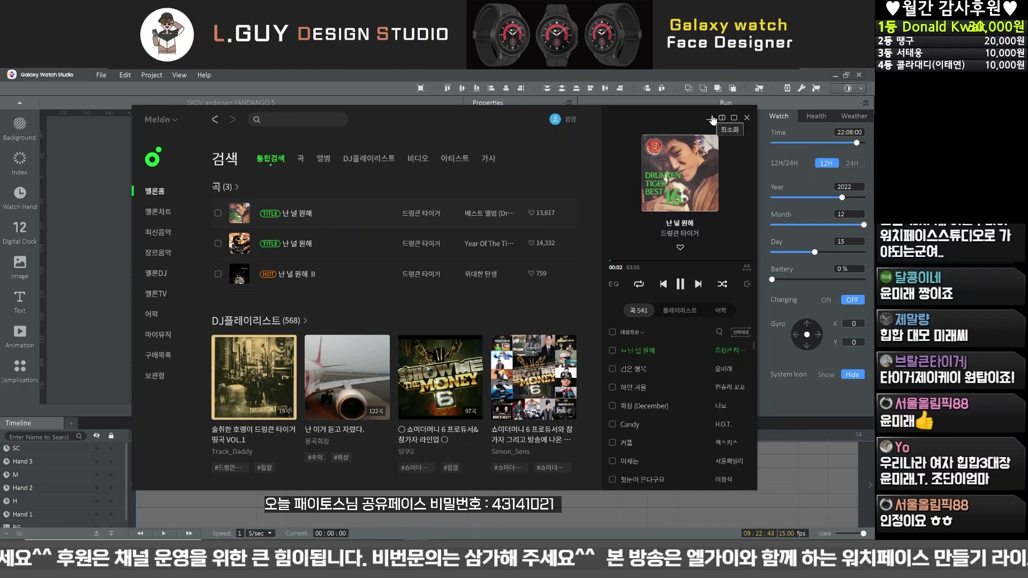
{"action": "left_click", "coordinate": [711, 119]}
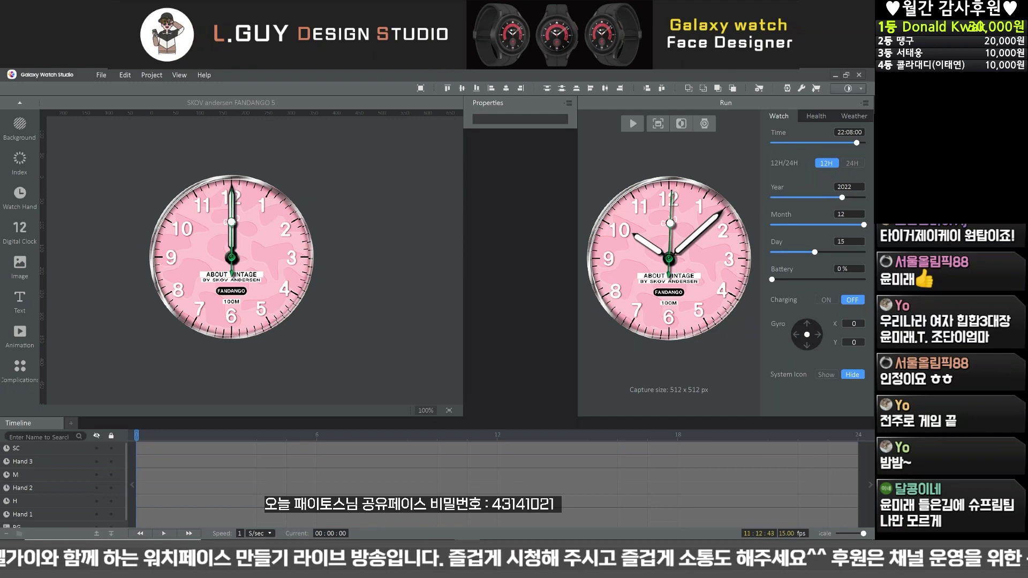
{"action": "key", "text": "alt+Tab"}
Step: Search Melon for 나만 모르게 and scroll down through the song and DJ playlist results
{"action": "left_click", "coordinate": [297, 120]}
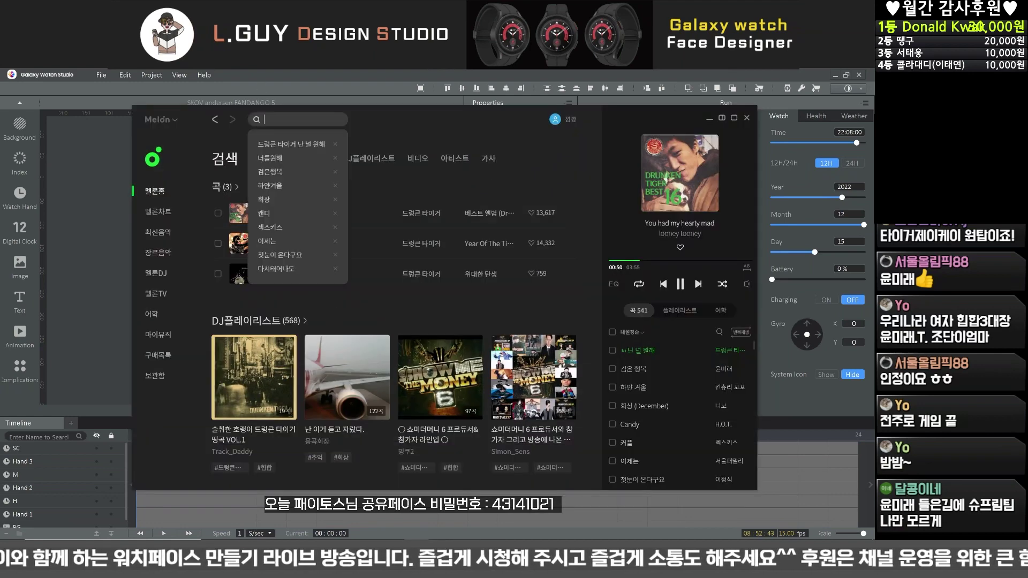
{"action": "type", "text": "나만 모르게"}
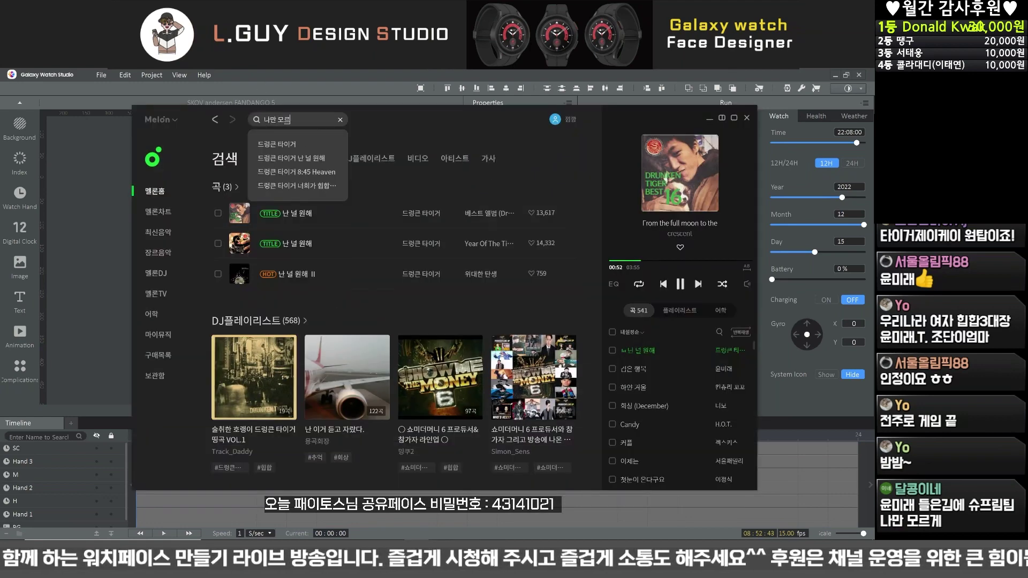
{"action": "key", "text": "Return"}
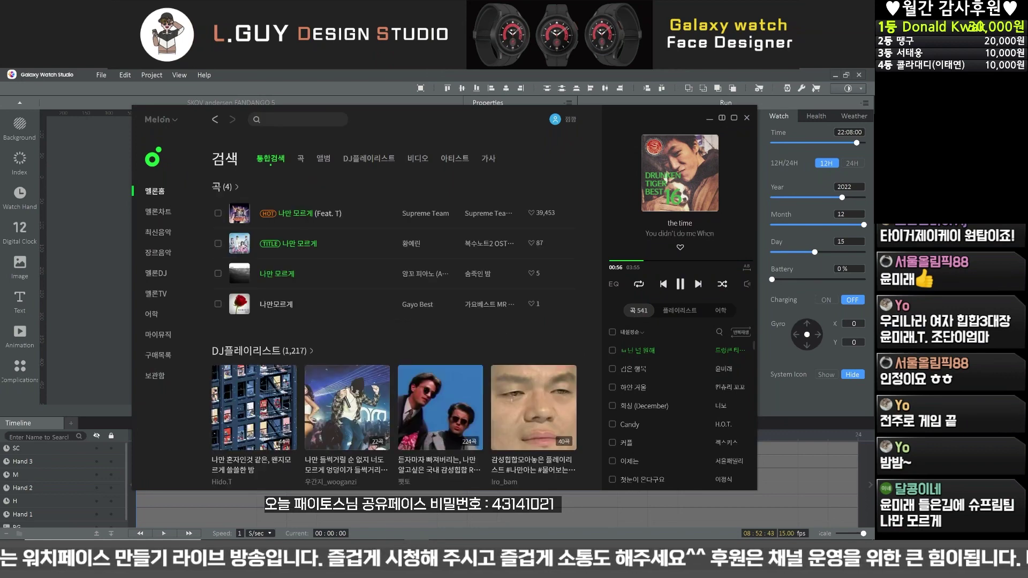
{"action": "mouse_move", "coordinate": [526, 393]}
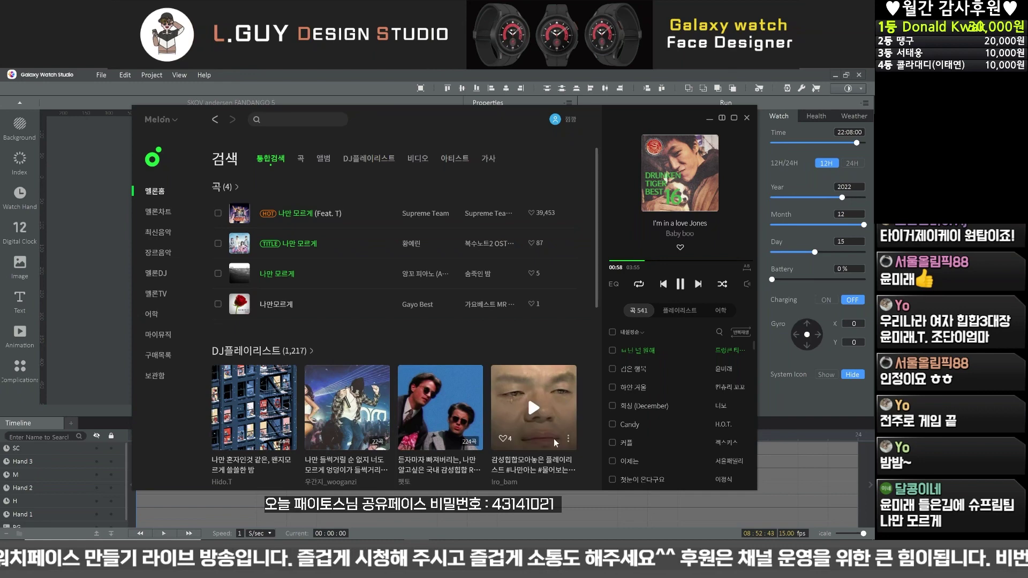
{"action": "scroll", "coordinate": [527, 397], "scroll_direction": "down", "scroll_amount": 1}
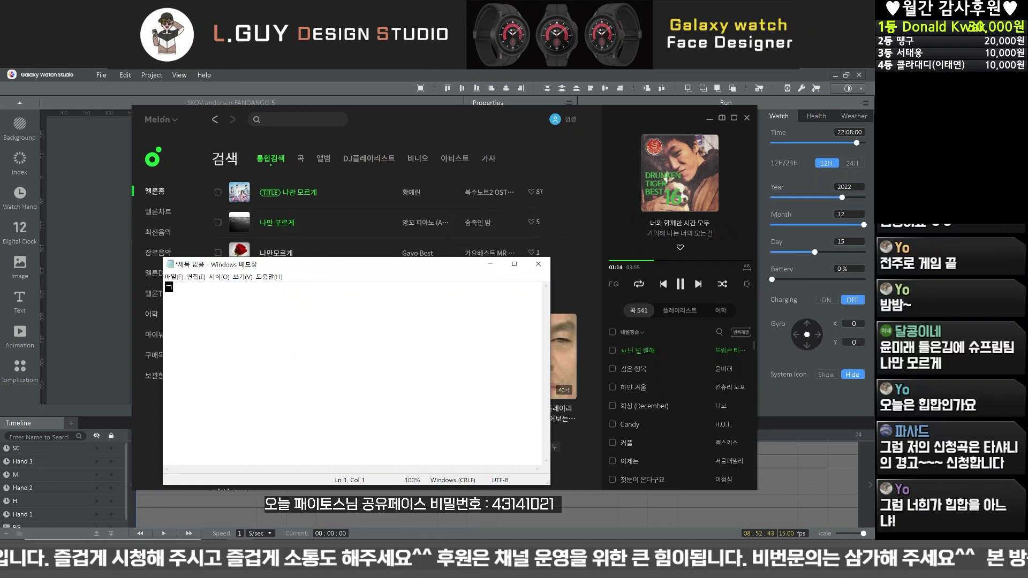
Step: Type 경고 너힙아 into the Notepad window, then close it
{"action": "type", "text": "경고 "}
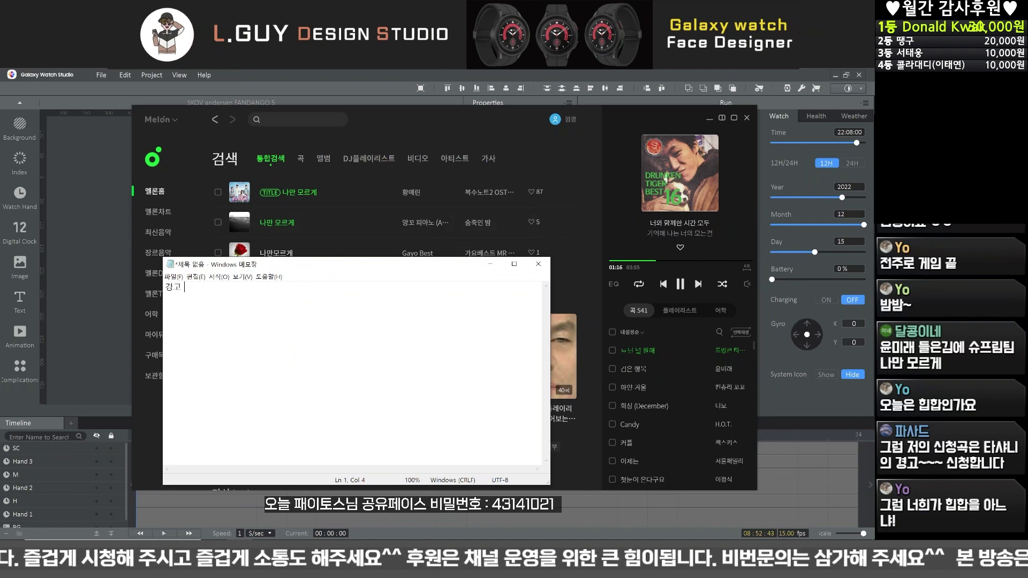
{"action": "type", "text": "너힙아"}
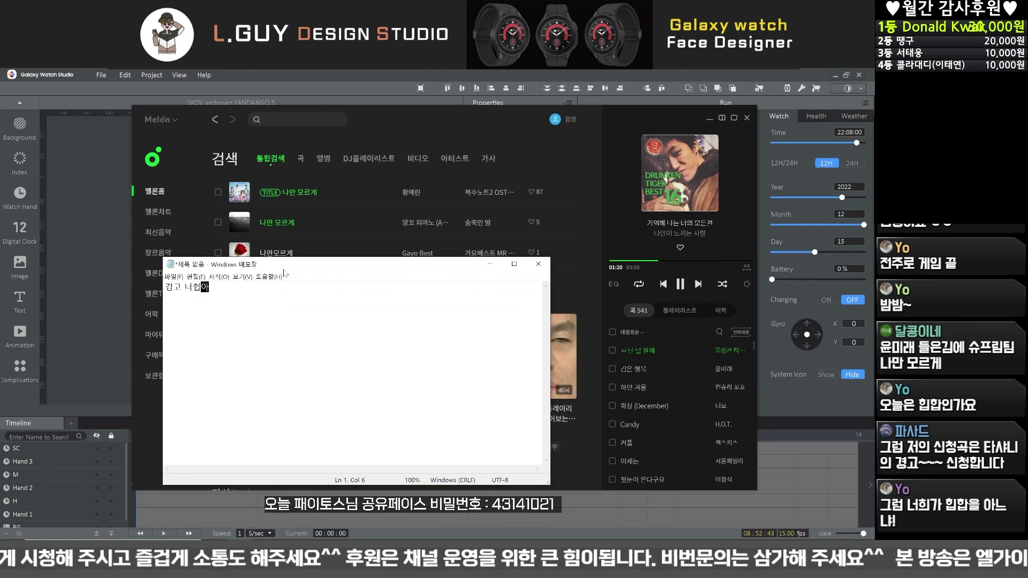
{"action": "left_click", "coordinate": [489, 264]}
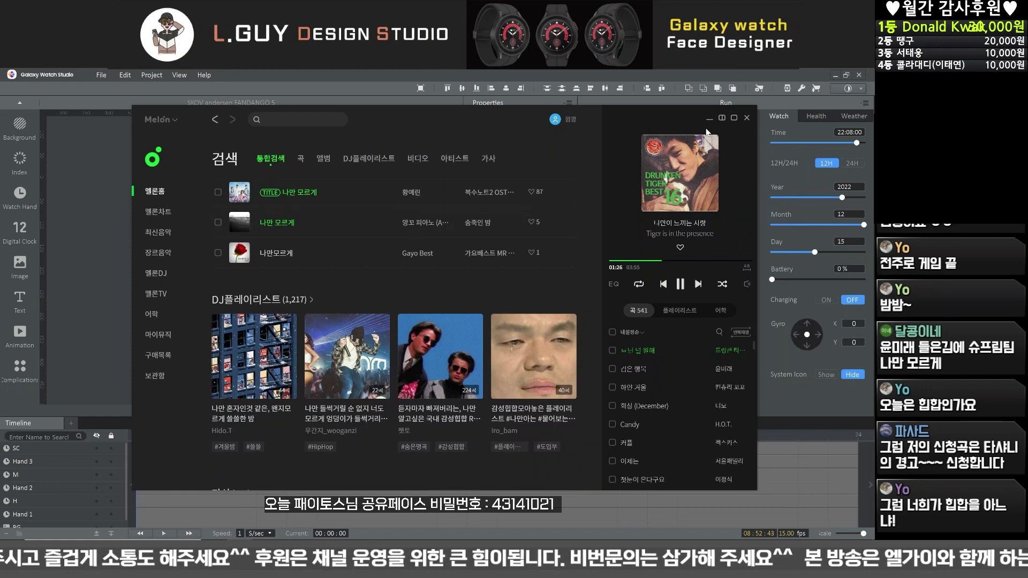
Step: Switch away from Melon with Alt+Tab to show the Galaxy Watch Studio project
{"action": "key", "text": "alt+Tab"}
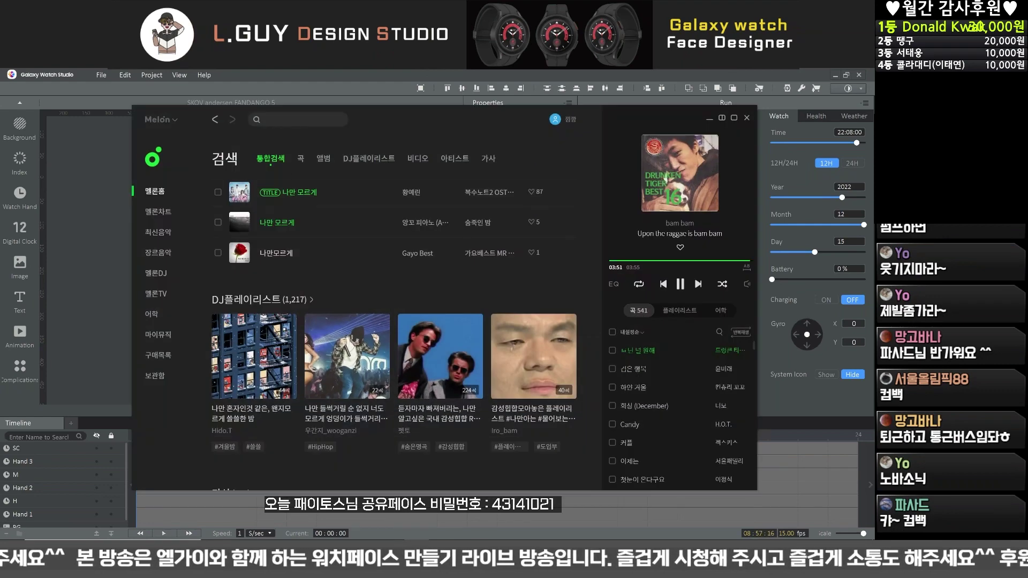
Step: Search Melon for 경고 and play its top song result
{"action": "left_click", "coordinate": [297, 119]}
{"action": "type", "text": "경ㄱ"}
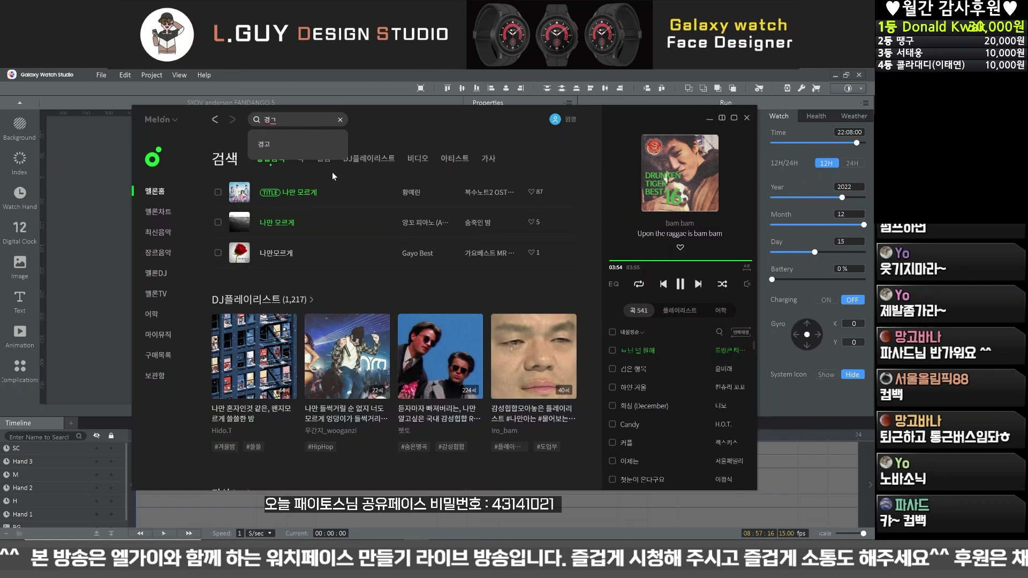
{"action": "double_click", "coordinate": [399, 189]}
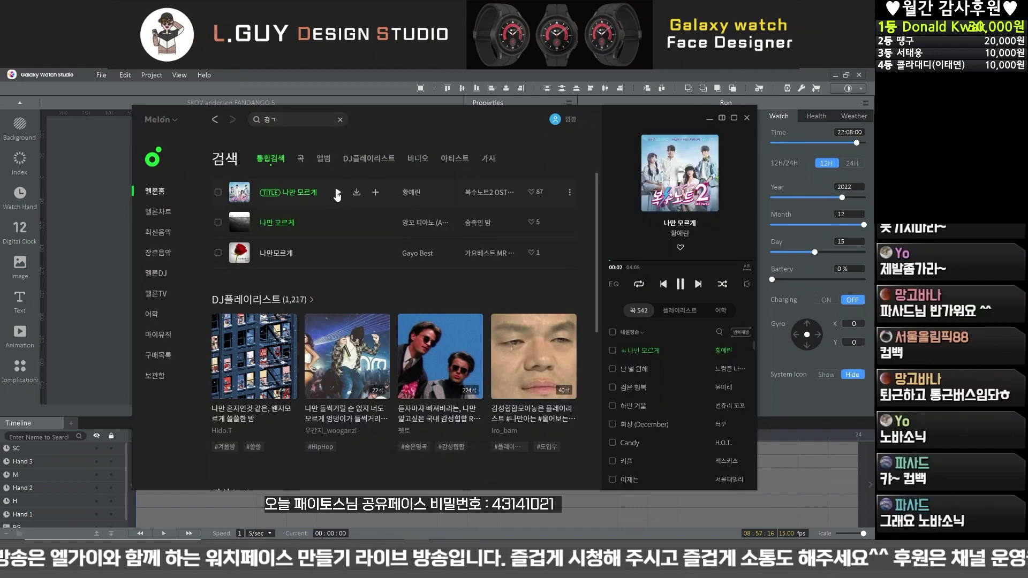
{"action": "left_click", "coordinate": [276, 119]}
{"action": "type", "text": "고"}
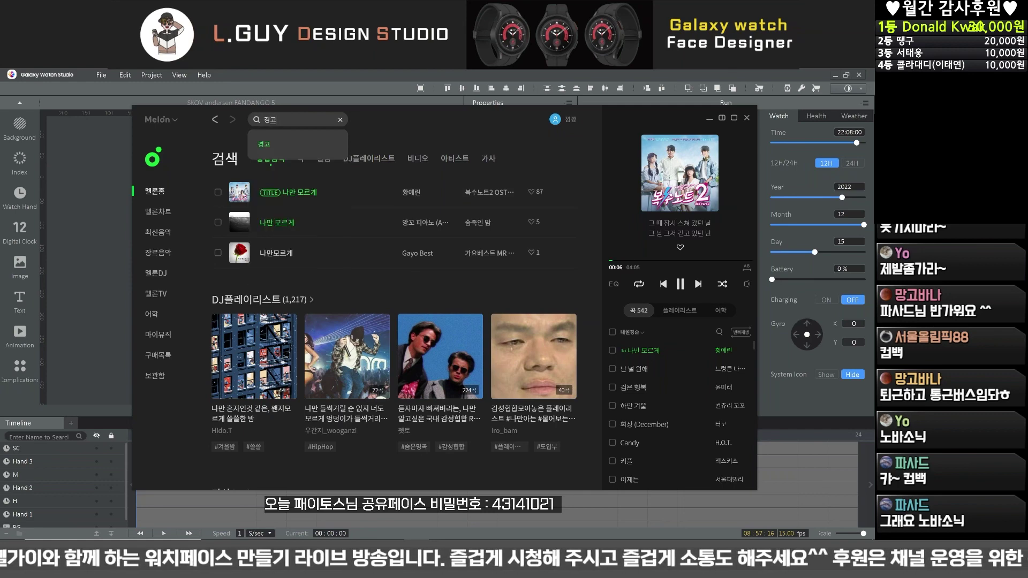
{"action": "key", "text": "Return"}
{"action": "left_click", "coordinate": [337, 214]}
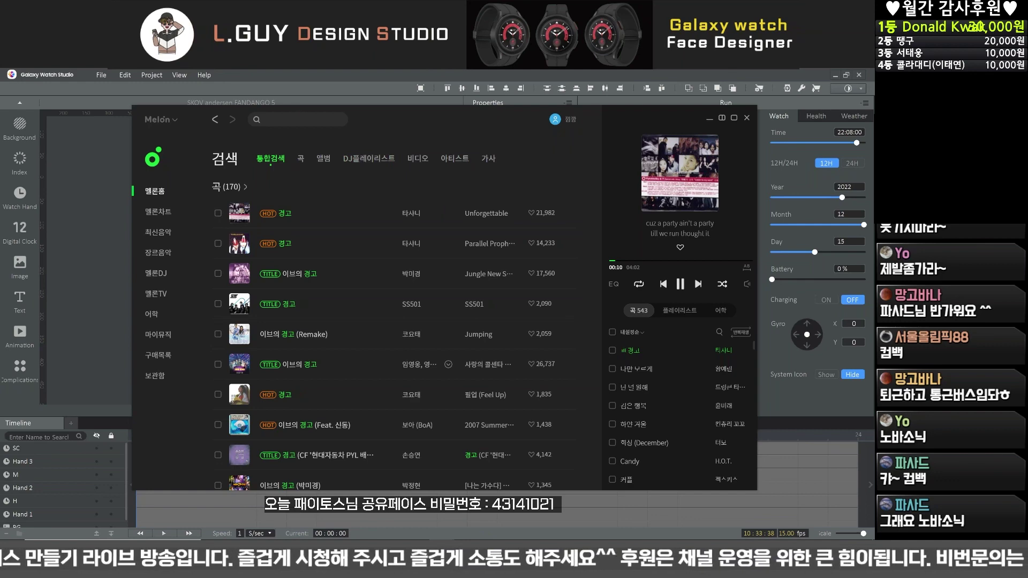
Step: Rerun the recent 나만 모르게 search and play 나만 모르게 (Feat. T)
{"action": "left_click", "coordinate": [299, 117]}
{"action": "left_click", "coordinate": [291, 158]}
{"action": "left_click", "coordinate": [337, 213]}
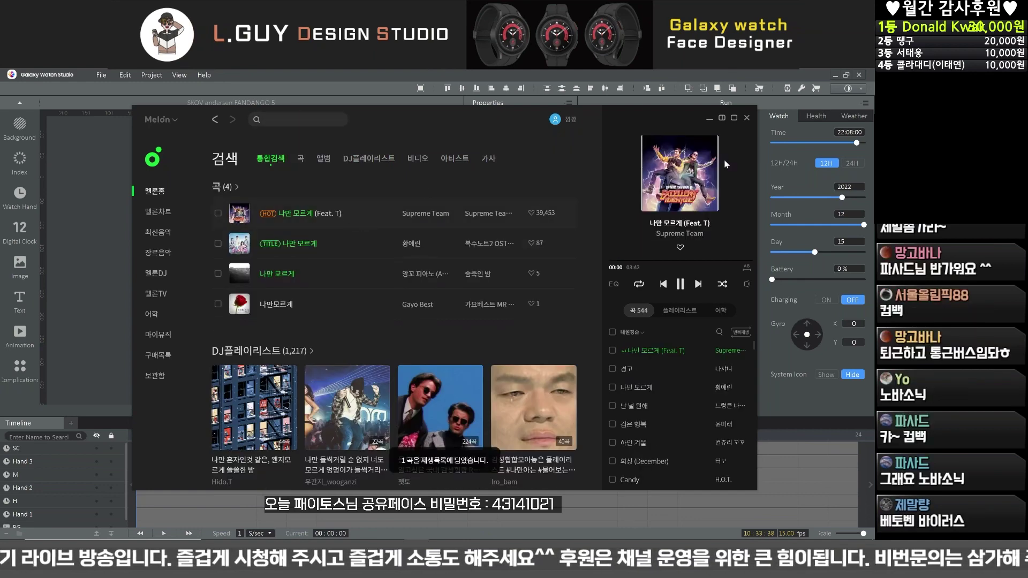
Step: Delete the selected song from the play queue and open the large now-playing view
{"action": "left_click", "coordinate": [621, 392]}
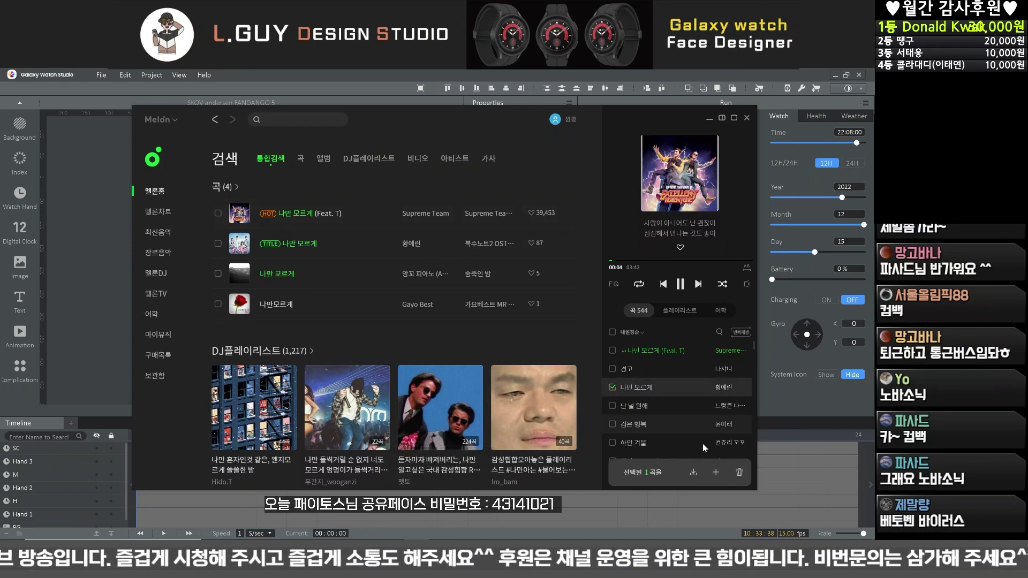
{"action": "left_click", "coordinate": [739, 472]}
{"action": "left_click", "coordinate": [420, 321]}
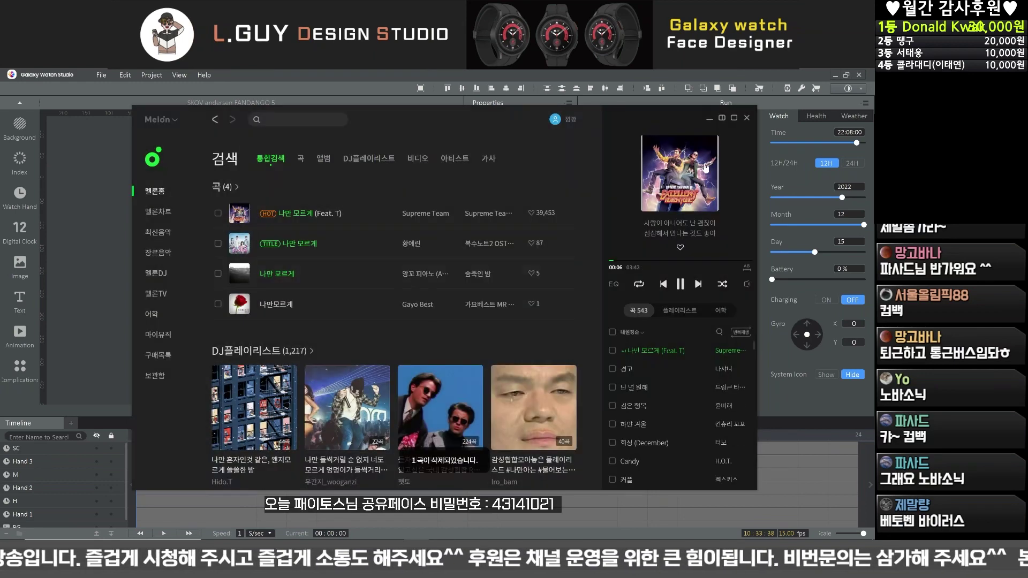
{"action": "left_click", "coordinate": [689, 176]}
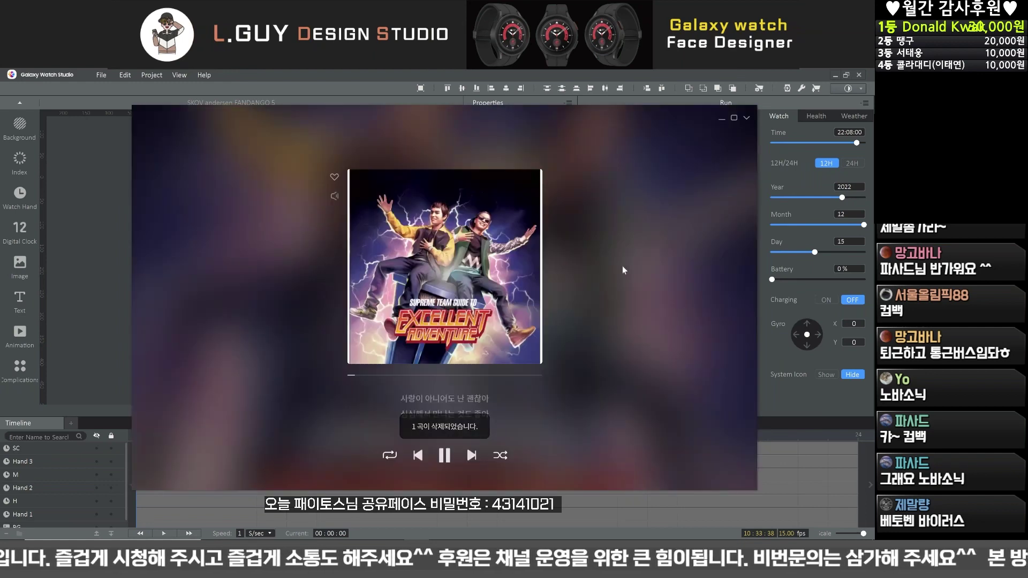
Step: Maximize Melon's now-playing window to fill the screen
{"action": "left_click", "coordinate": [734, 118]}
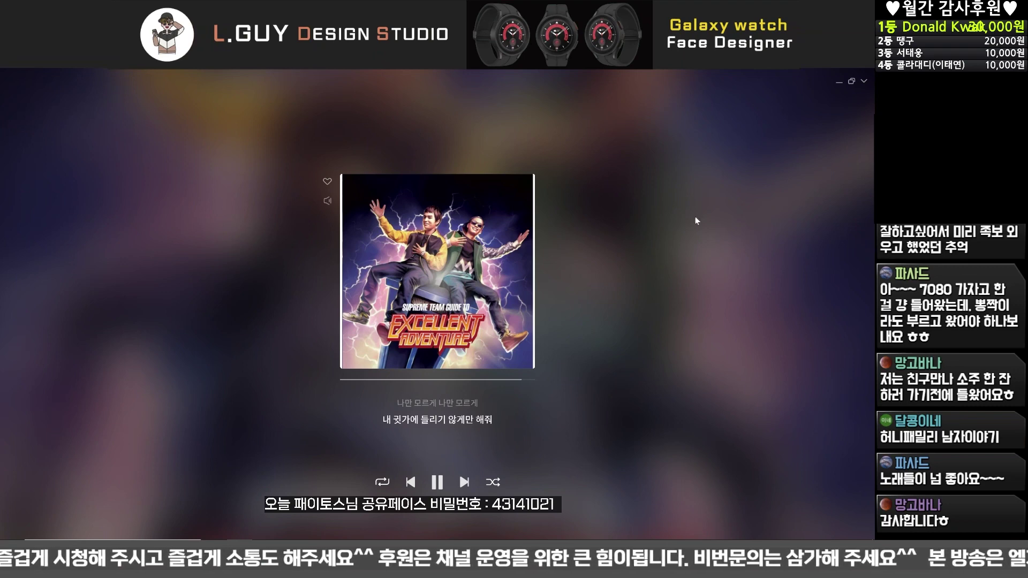
Step: Search 너희가 힙합을 아느냐, play the first result, and open the full now-playing view
{"action": "left_click", "coordinate": [863, 83]}
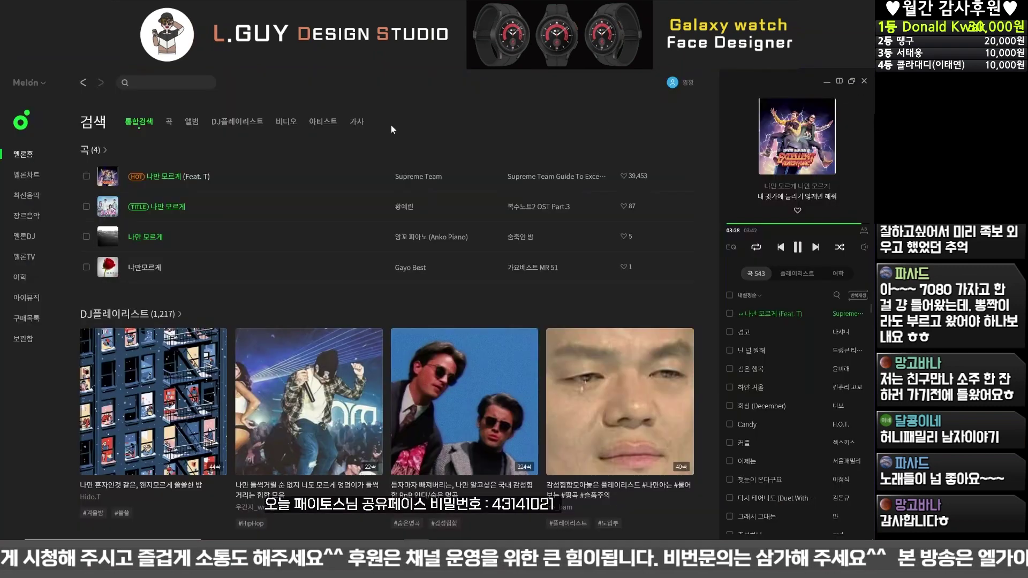
{"action": "type", "text": "너희가"}
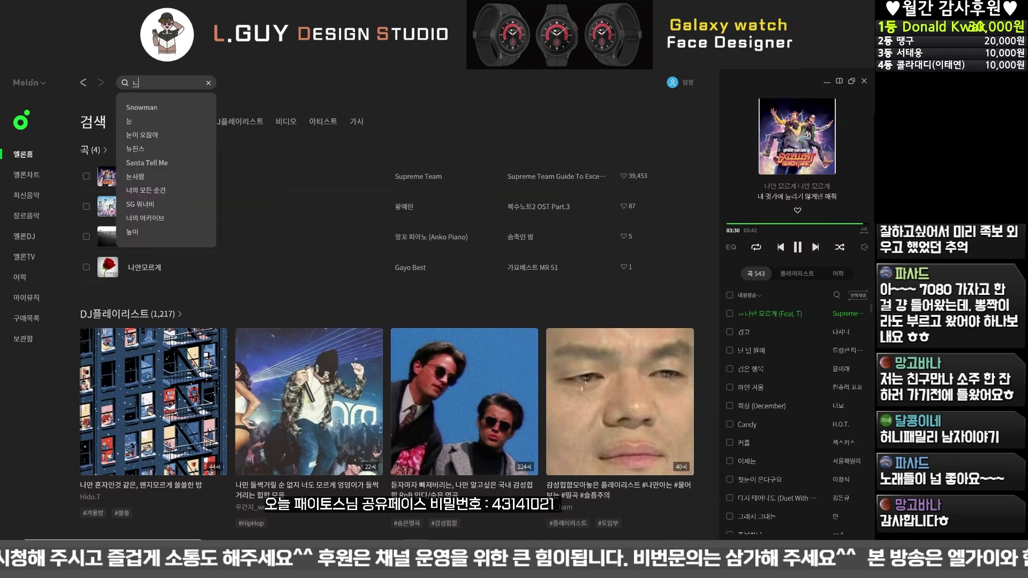
{"action": "key", "text": "Down"}
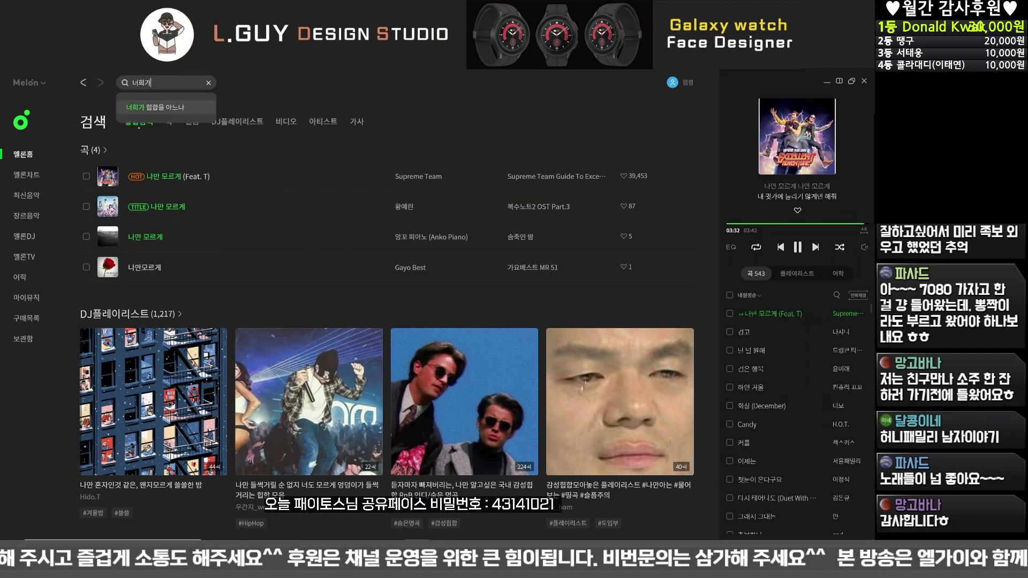
{"action": "key", "text": "Return"}
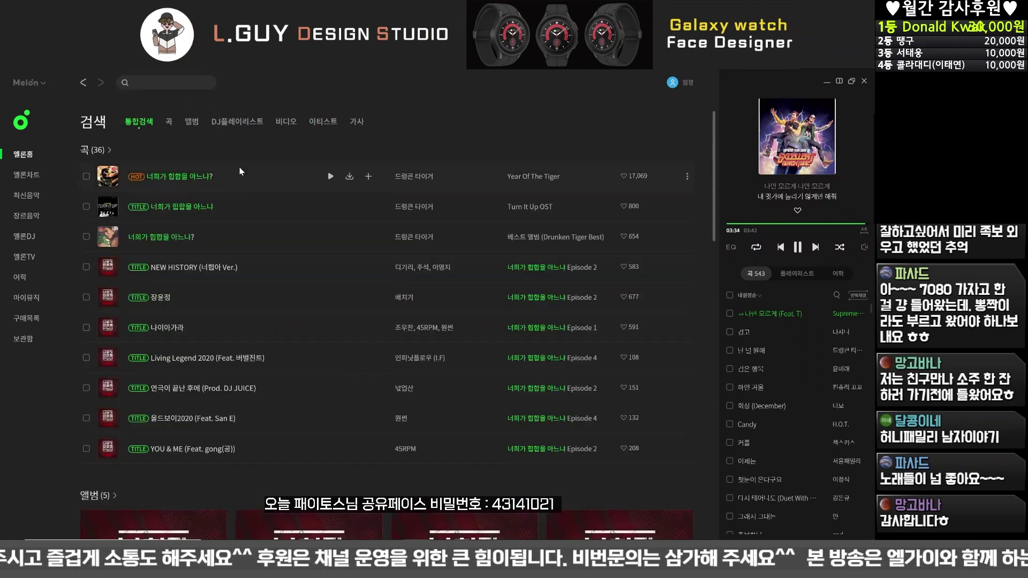
{"action": "left_click", "coordinate": [331, 177]}
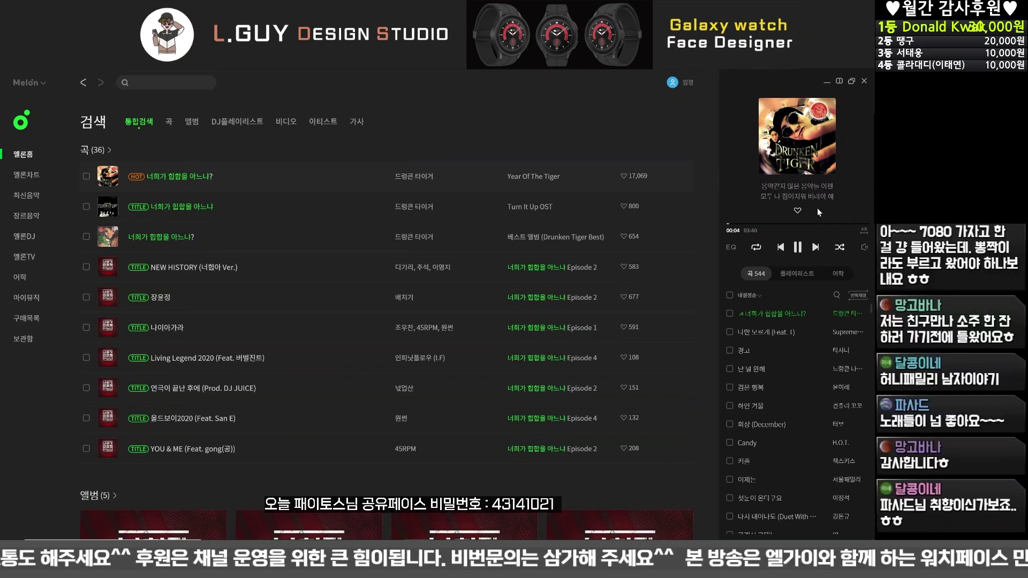
{"action": "left_click", "coordinate": [810, 158]}
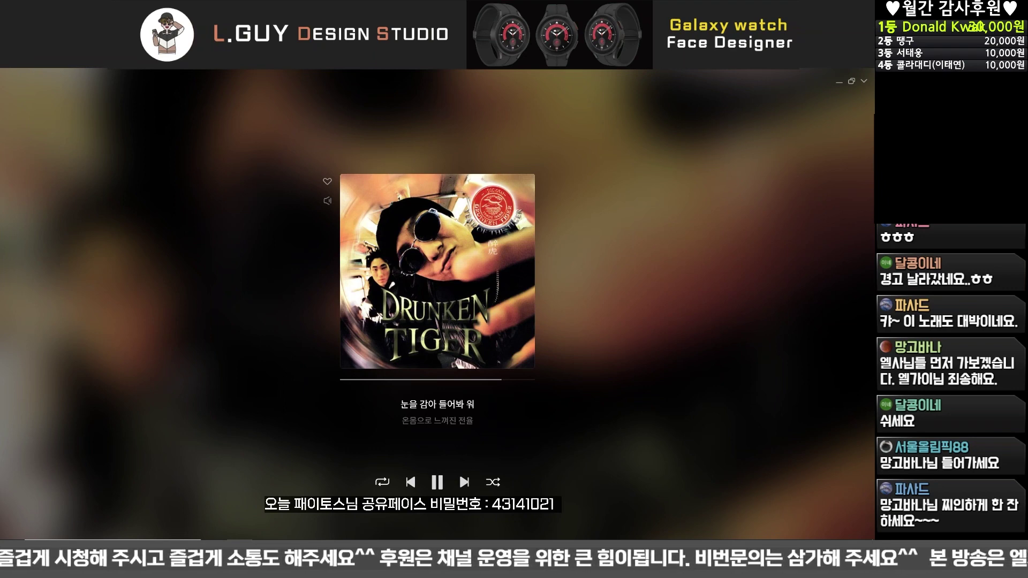
Step: Search Melon for 경고, play 타샤니's 경고, and open it in the full-screen player
{"action": "left_click", "coordinate": [863, 81]}
{"action": "left_click", "coordinate": [160, 83]}
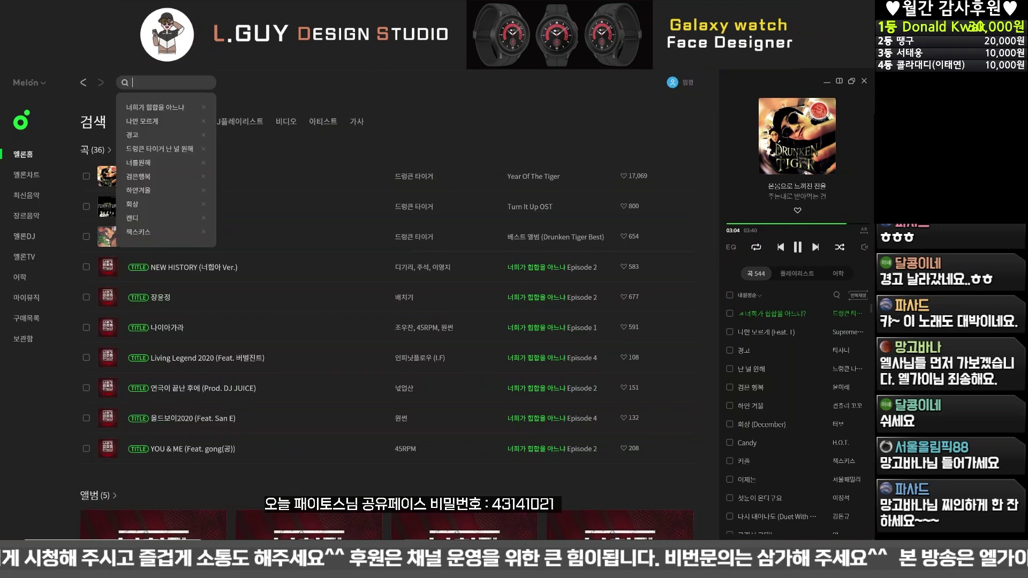
{"action": "type", "text": "경고"}
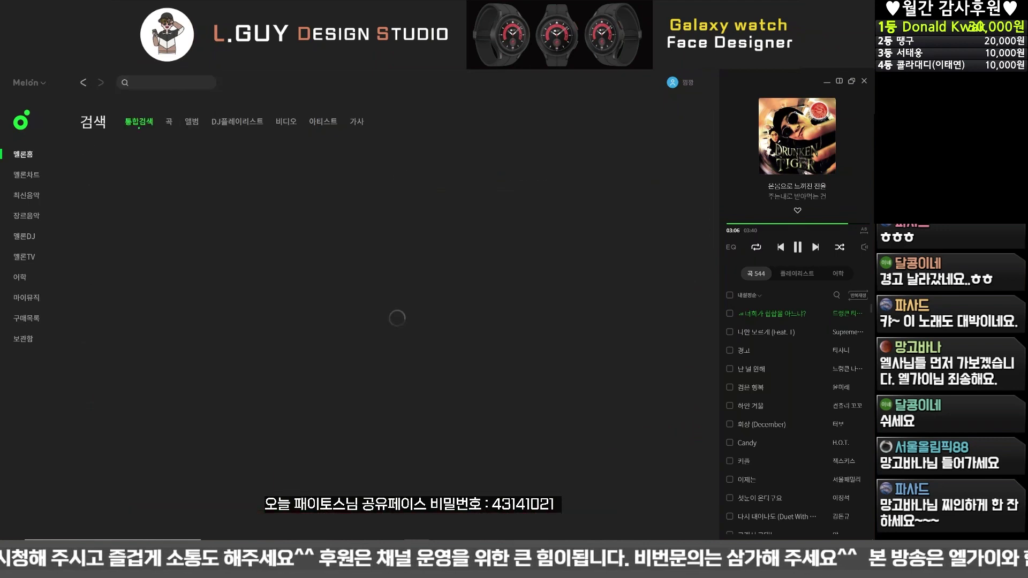
{"action": "key", "text": "Return"}
{"action": "mouse_move", "coordinate": [284, 178]}
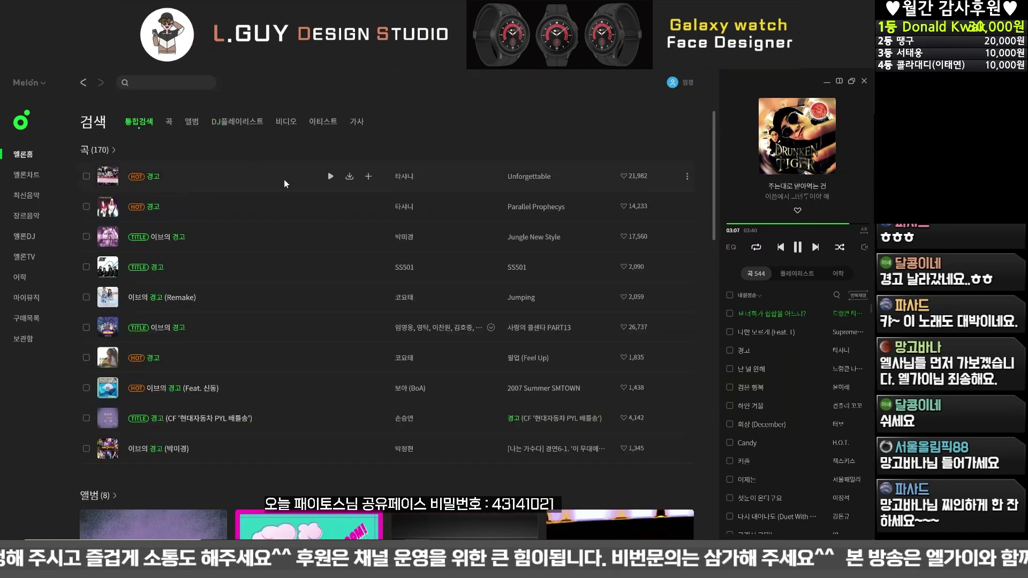
{"action": "left_click", "coordinate": [330, 177]}
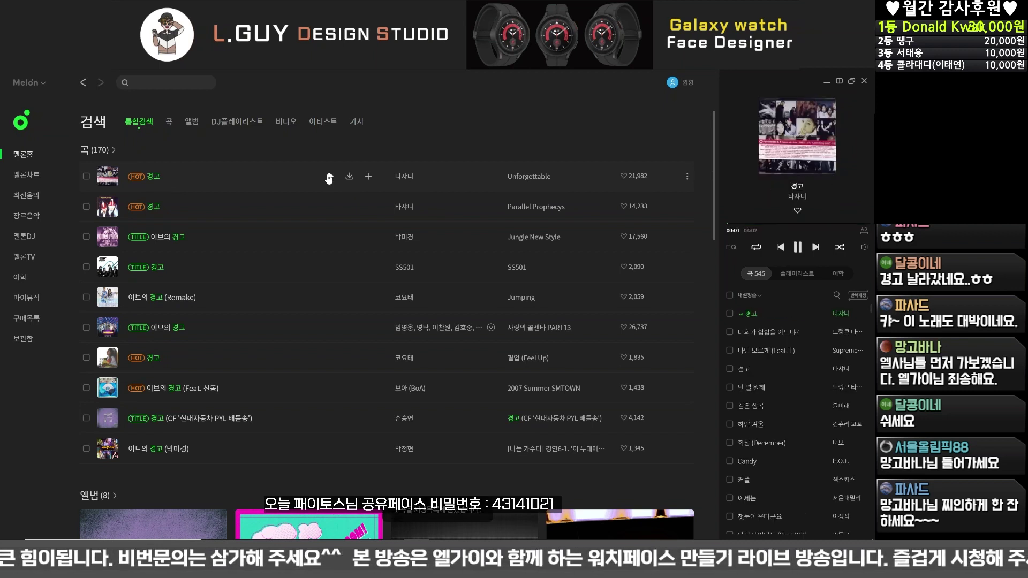
{"action": "left_click", "coordinate": [812, 137]}
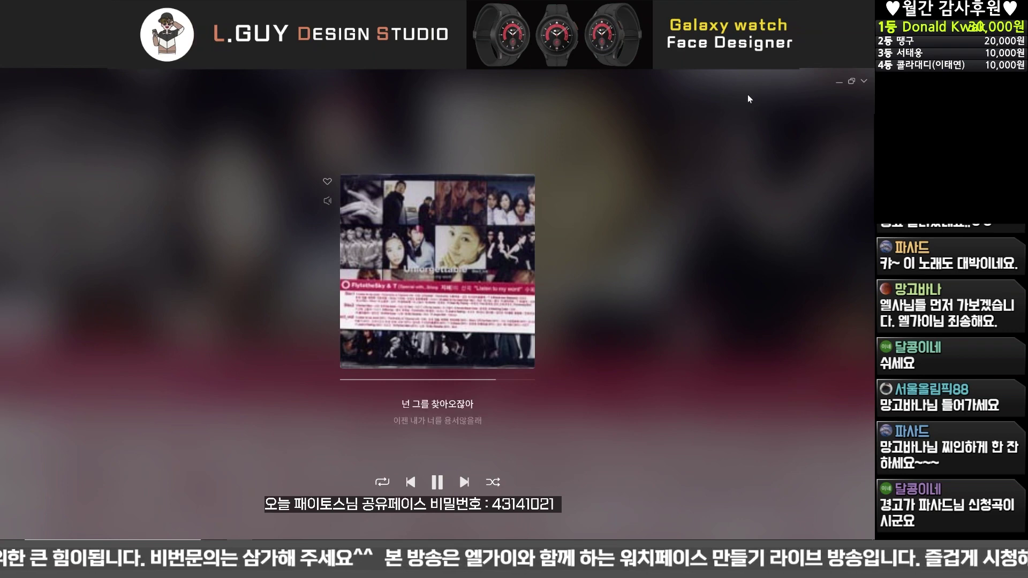
Step: Leave the full-screen player and search Melon for 남자이야기
{"action": "left_click", "coordinate": [863, 81]}
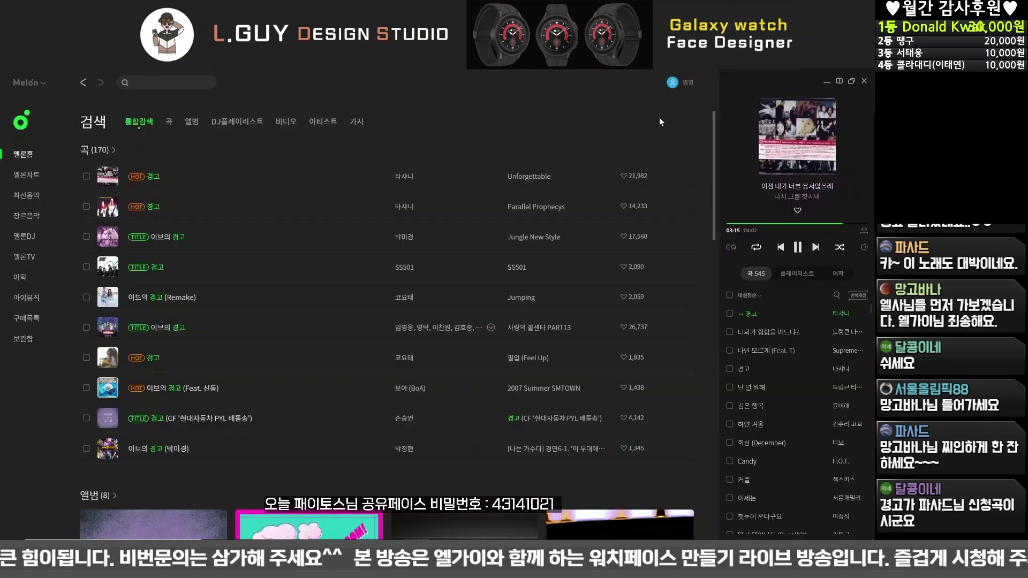
{"action": "left_click", "coordinate": [177, 82]}
{"action": "type", "text": "남장"}
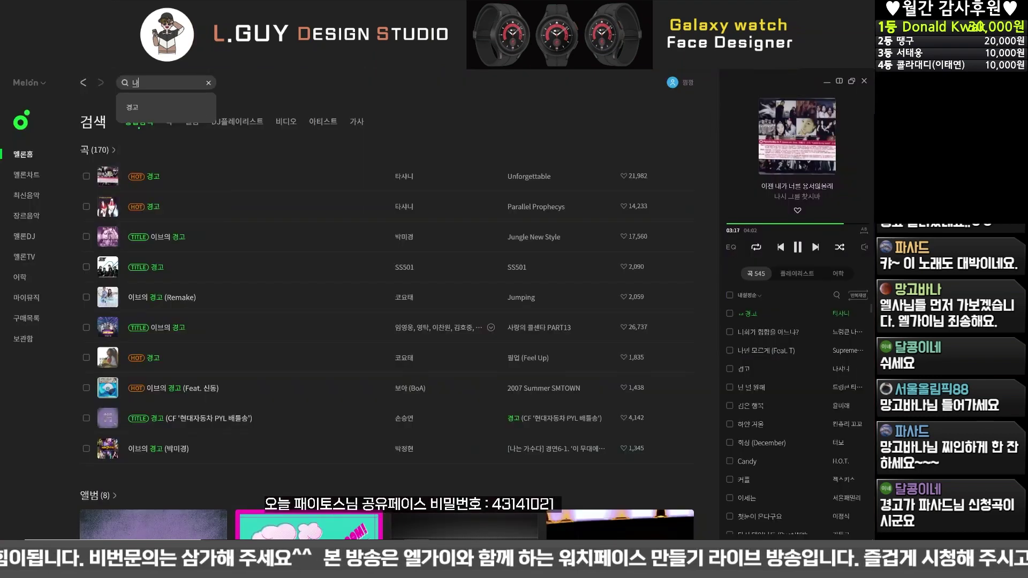
{"action": "key", "text": "BackSpace"}
{"action": "type", "text": "잼"}
{"action": "type", "text": "이야기"}
{"action": "key", "text": "Return"}
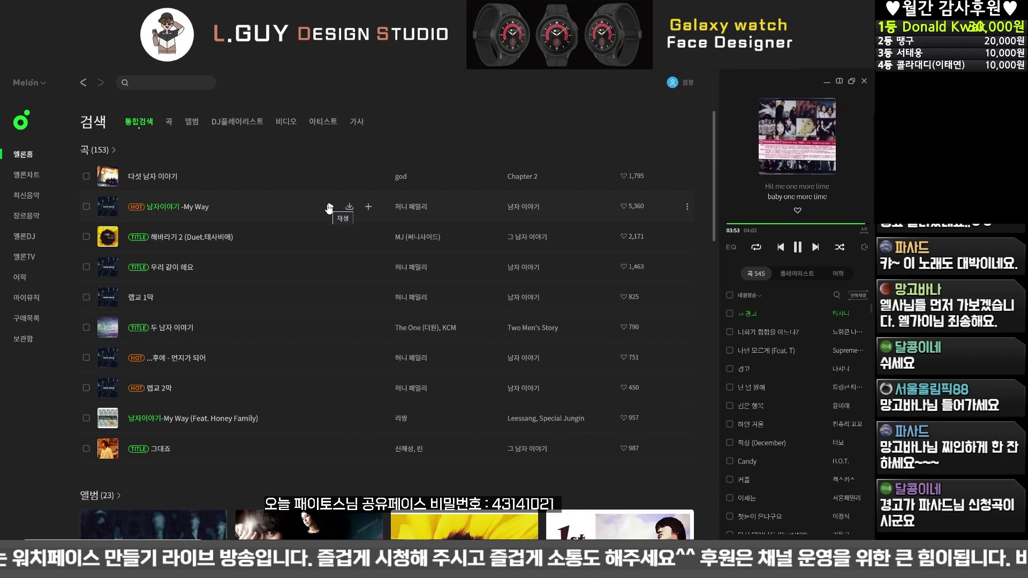
Step: Play '남자이야기 - My Way' full-screen in Melon, then minimize Melon to reveal the watch project
{"action": "left_click", "coordinate": [329, 207]}
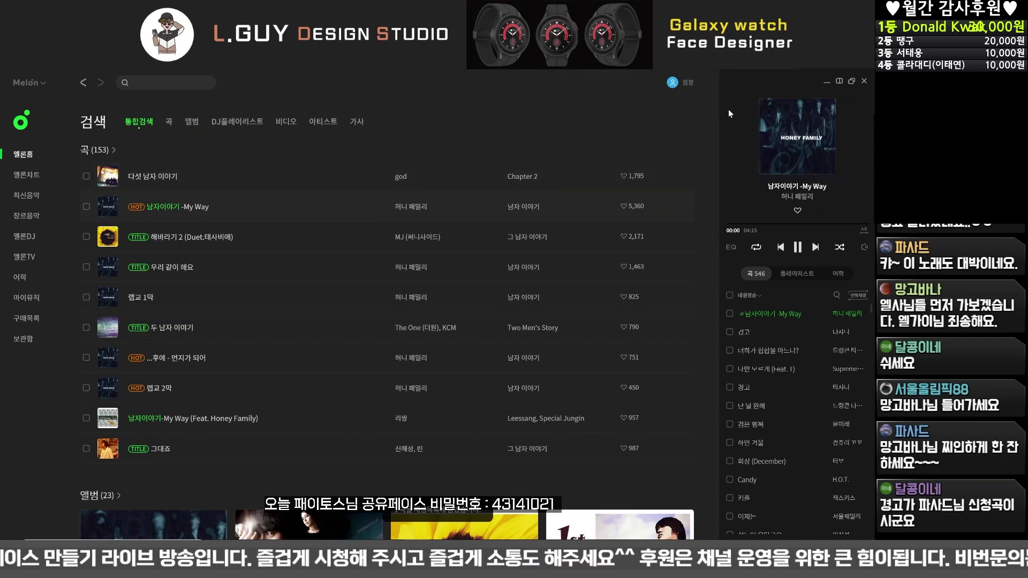
{"action": "left_click", "coordinate": [788, 137]}
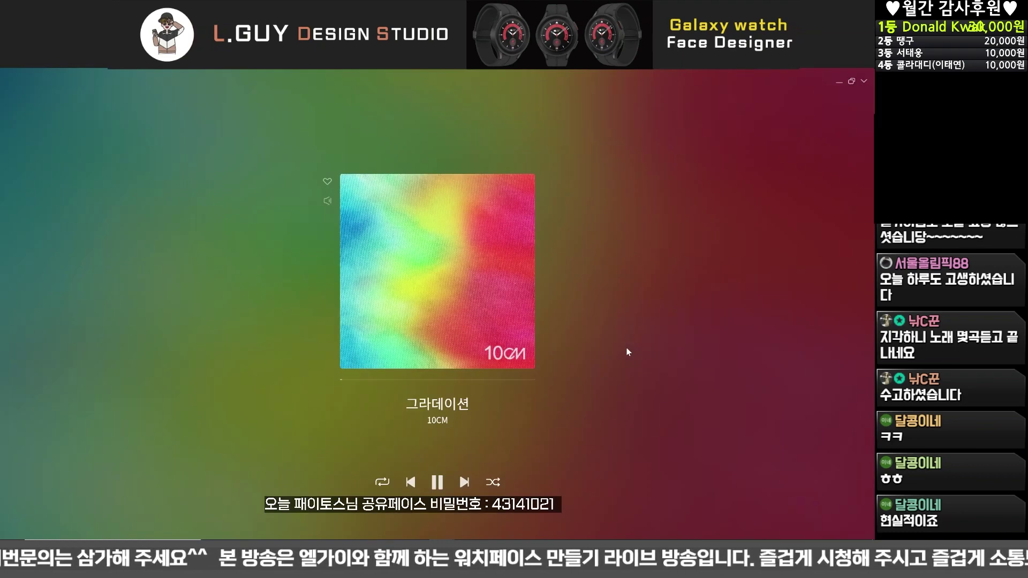
{"action": "left_click", "coordinate": [863, 81]}
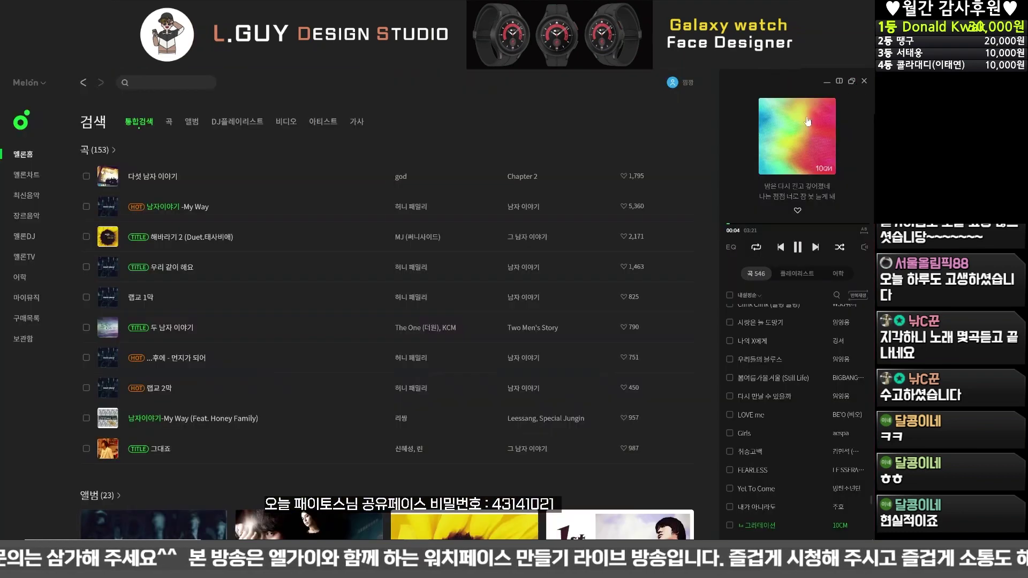
{"action": "left_click", "coordinate": [863, 82]}
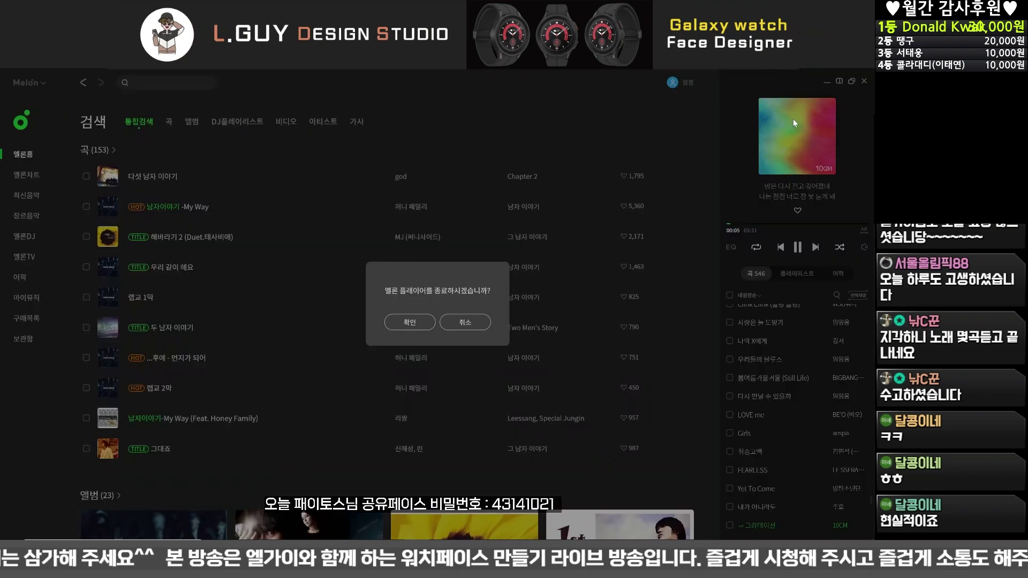
{"action": "left_click", "coordinate": [463, 317]}
{"action": "left_click", "coordinate": [828, 81]}
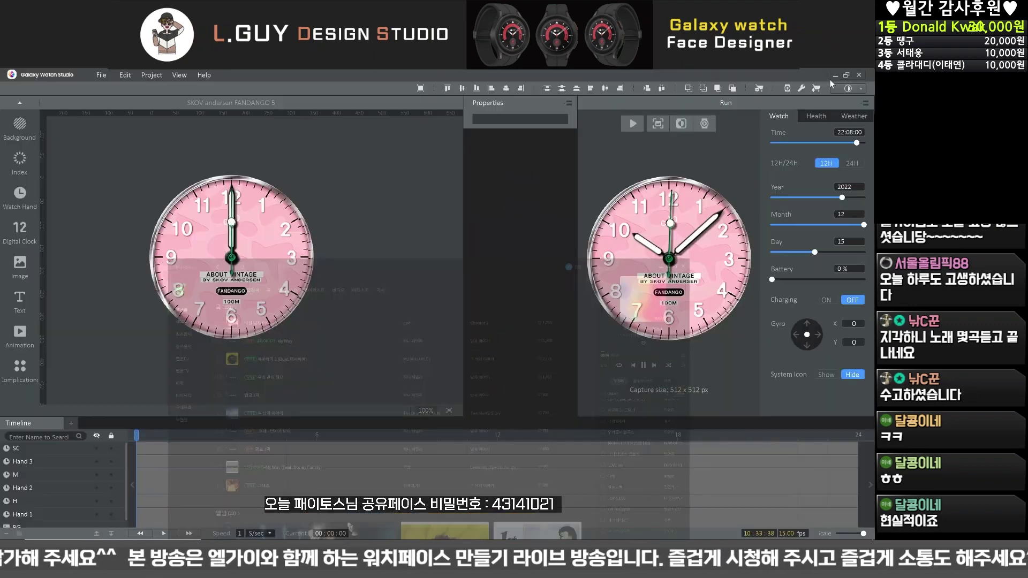